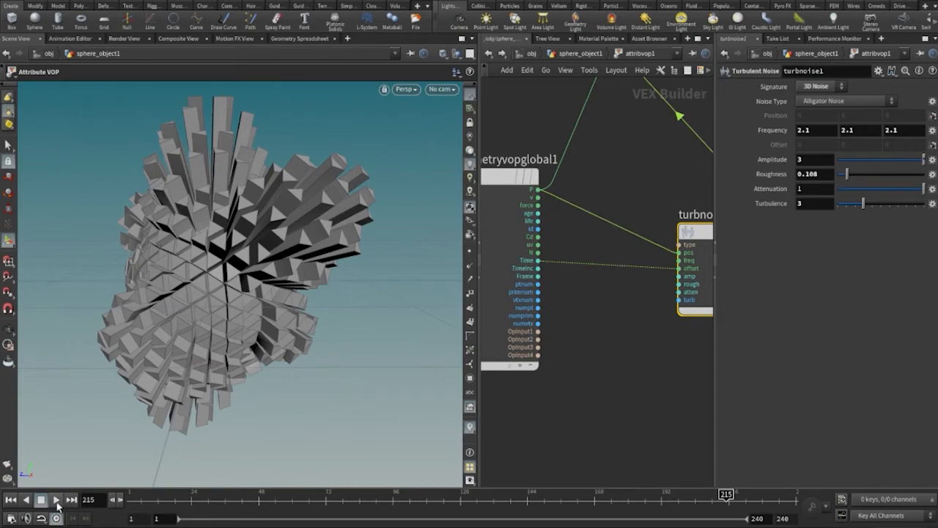
- Play the extruded sphere animation and examine the moving spikes from another angle
click(57, 499)
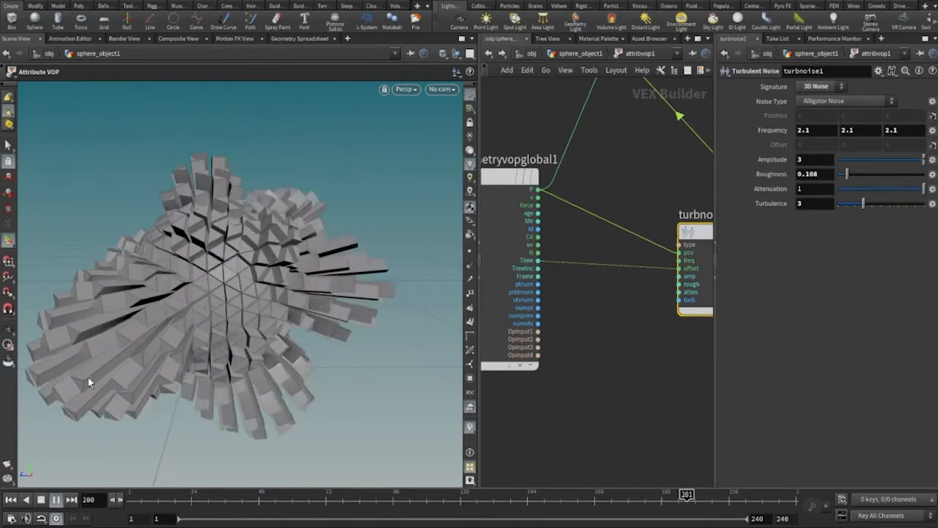
key(Escape)
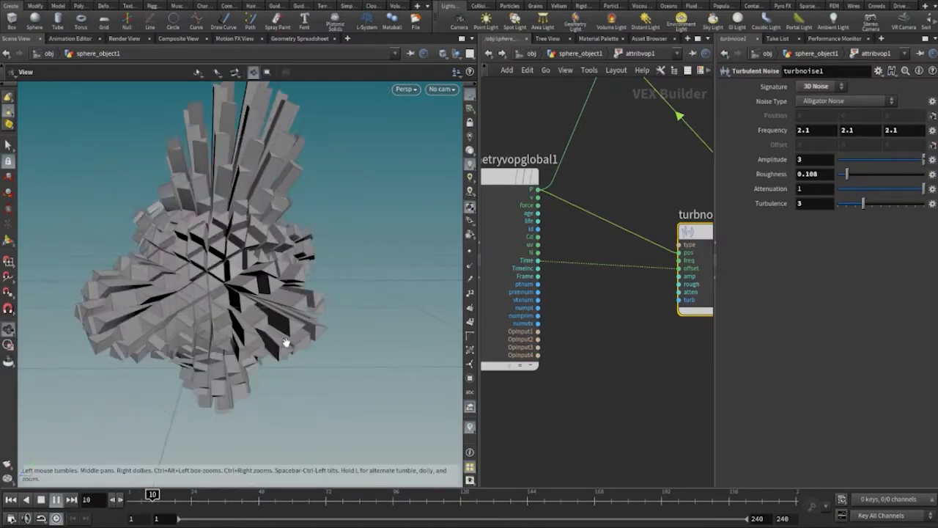
alt+drag(286, 342, 335, 353)
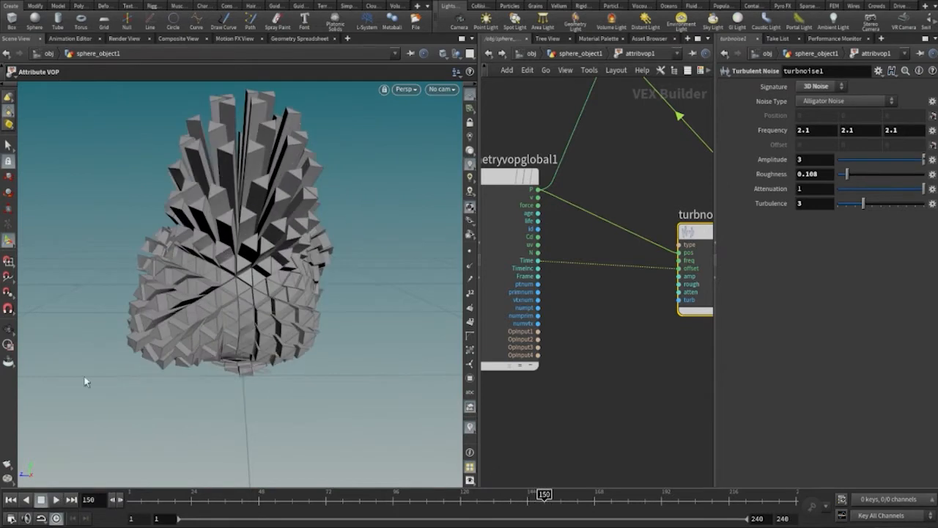
- Start a new empty scene
click(10, 0)
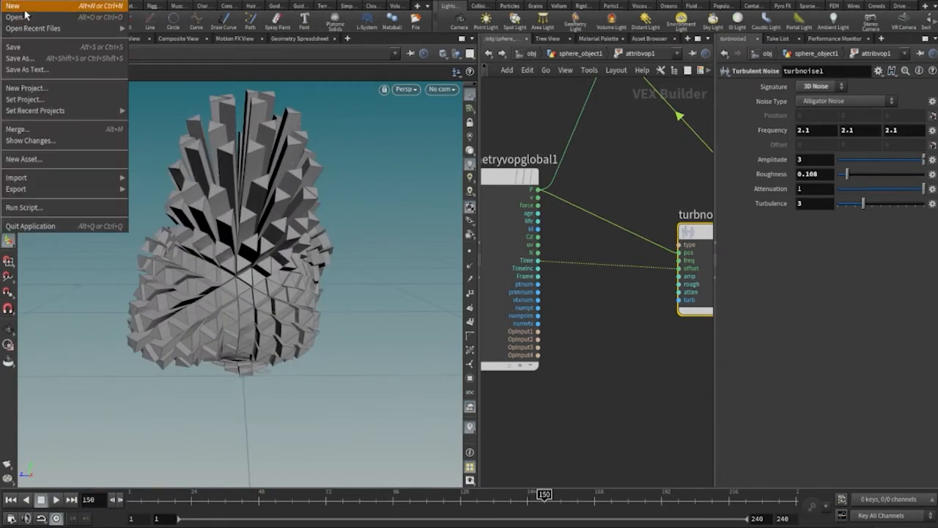
click(25, 7)
click(139, 47)
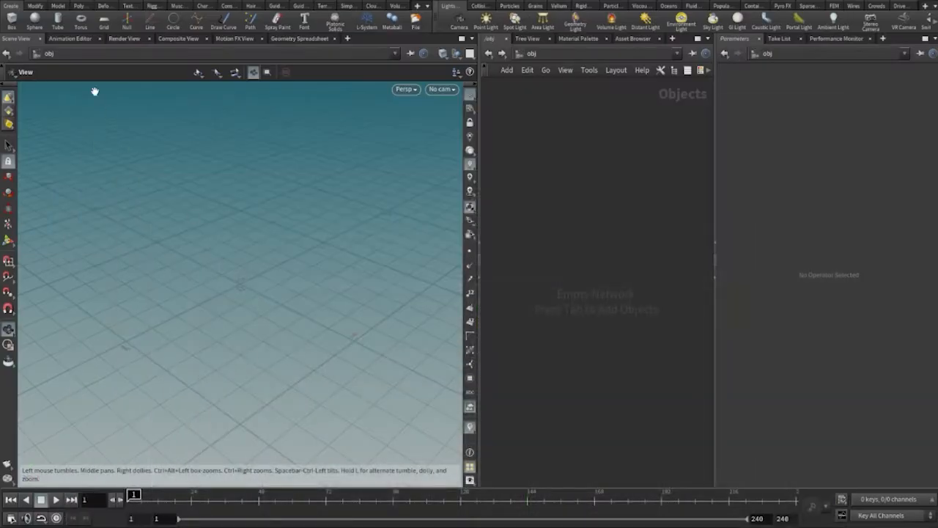
- Create a sphere object at the origin and open its geometry network
click(35, 20)
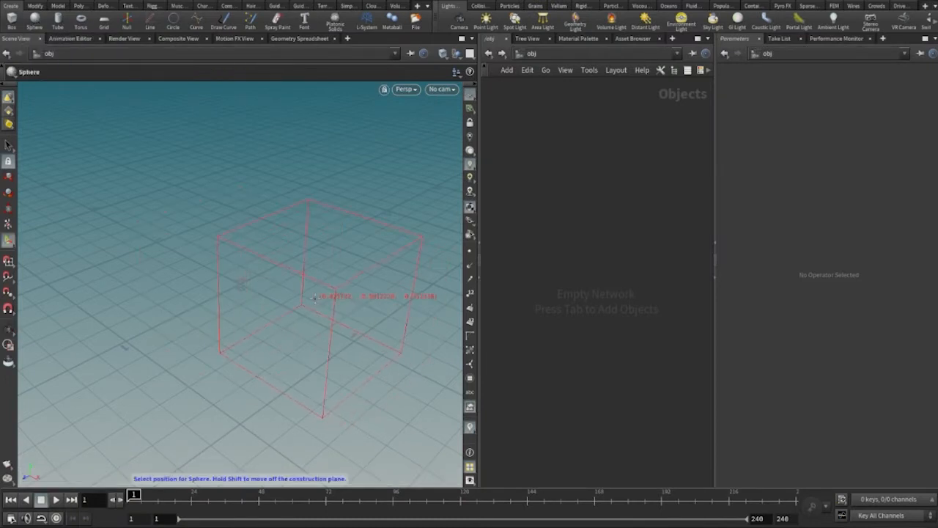
click(315, 297)
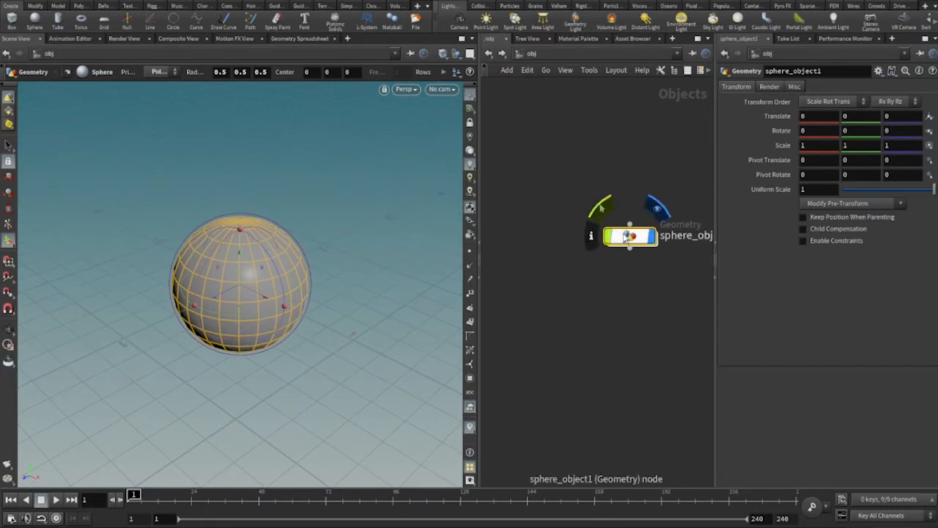
drag(620, 237, 597, 185)
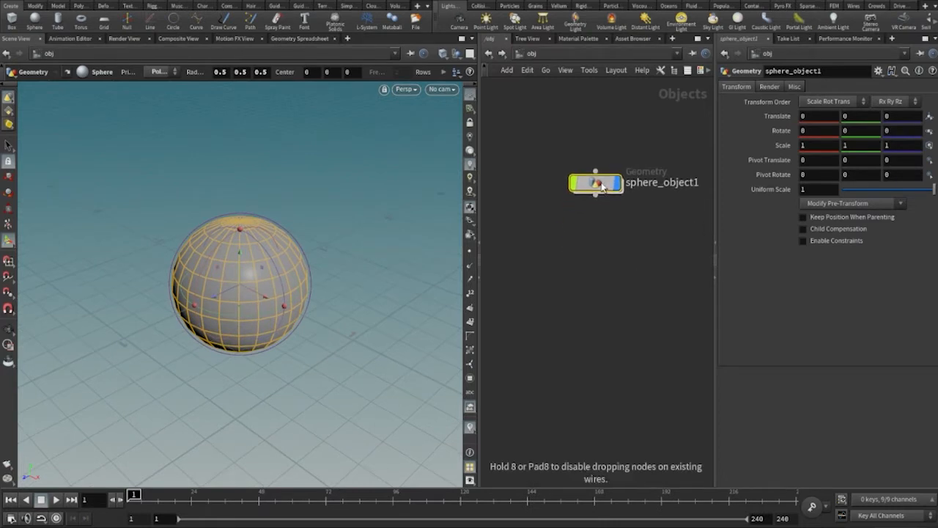
double_click(597, 187)
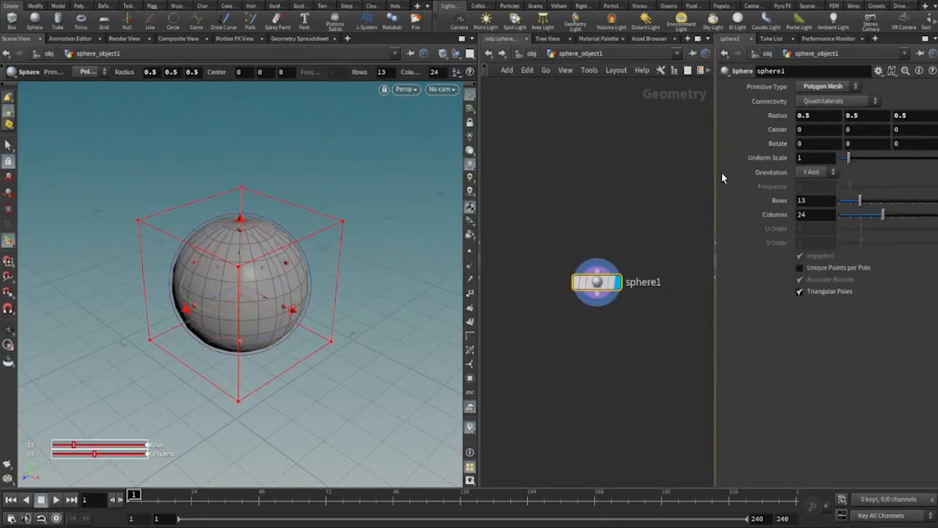
- Set the sphere's primitive type to Polygon and its frequency to 4
click(824, 88)
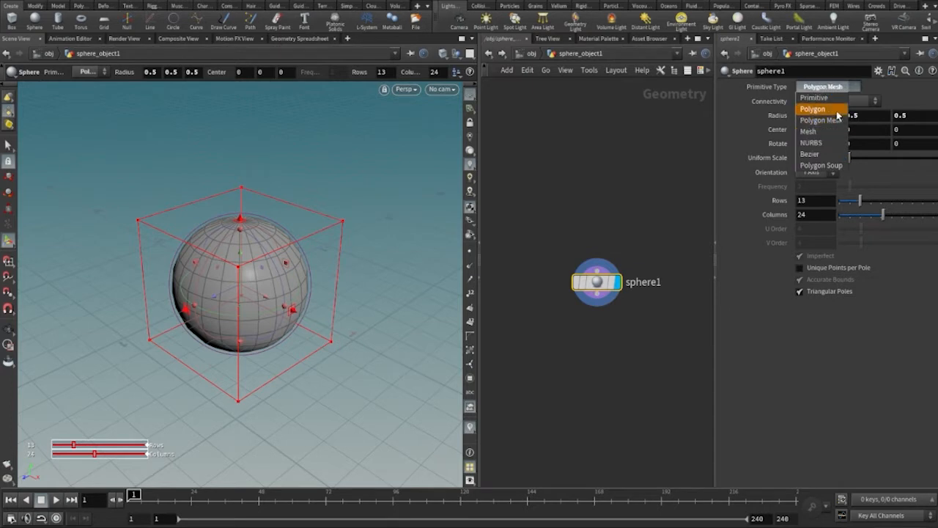
click(815, 108)
middle_drag(674, 232, 659, 194)
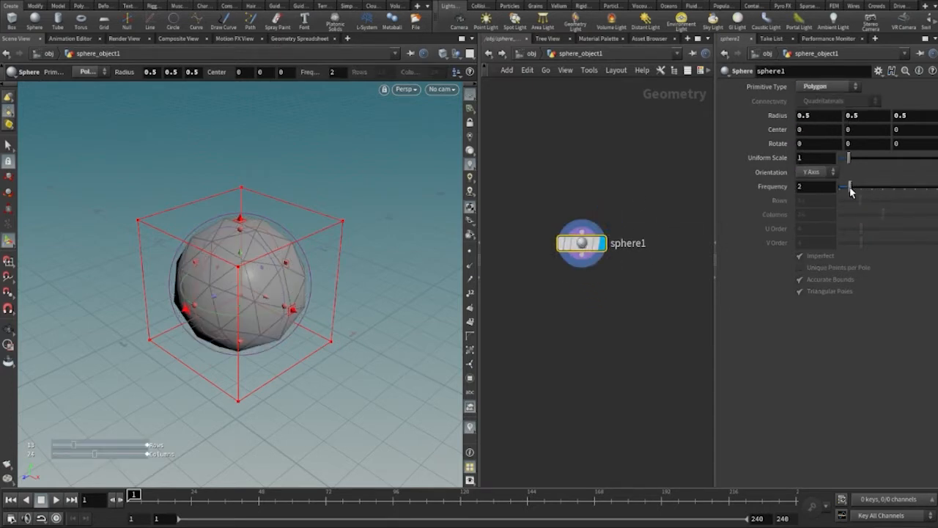
drag(850, 189, 871, 191)
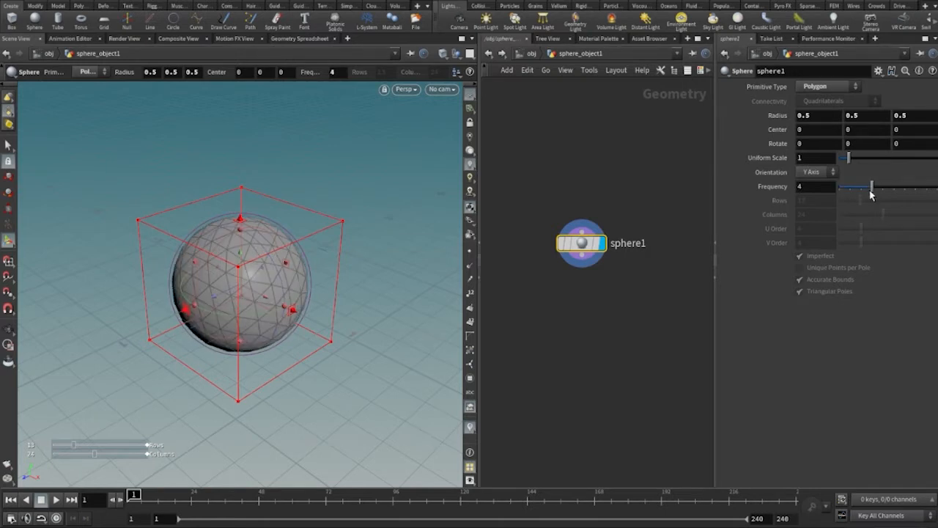
alt+middle_drag(277, 176, 277, 128)
alt+right_drag(323, 243, 356, 265)
alt+middle_drag(356, 264, 371, 242)
key(Return)
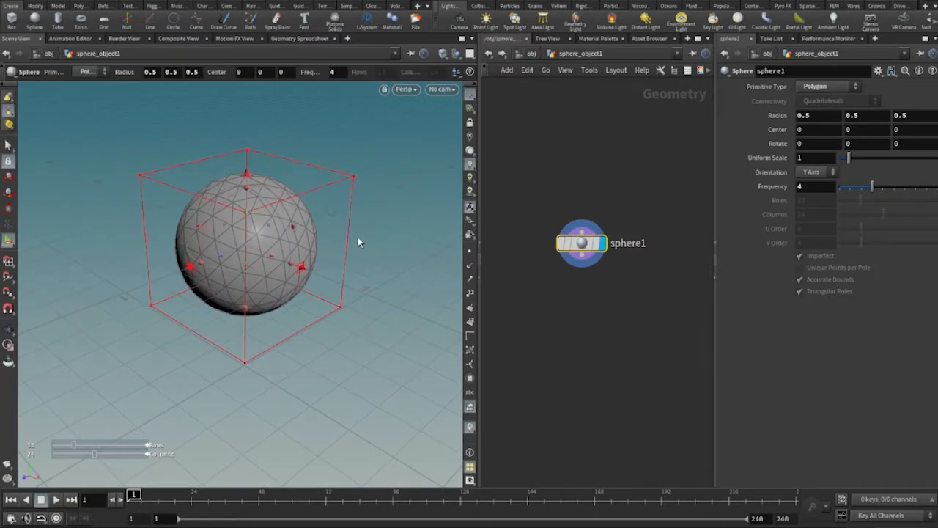
- Add a PolyExtrude node connected below sphere1 and make it the displayed node
mouse_move(584, 250)
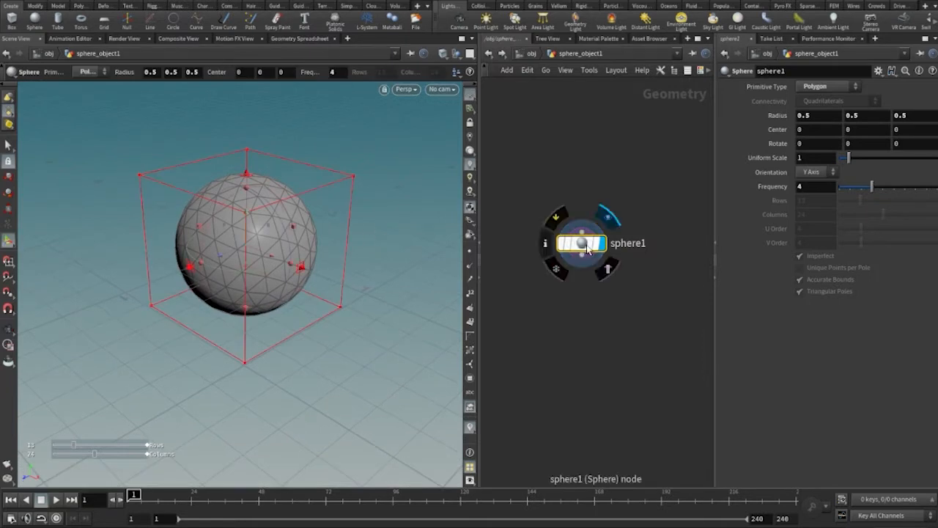
drag(589, 249, 609, 170)
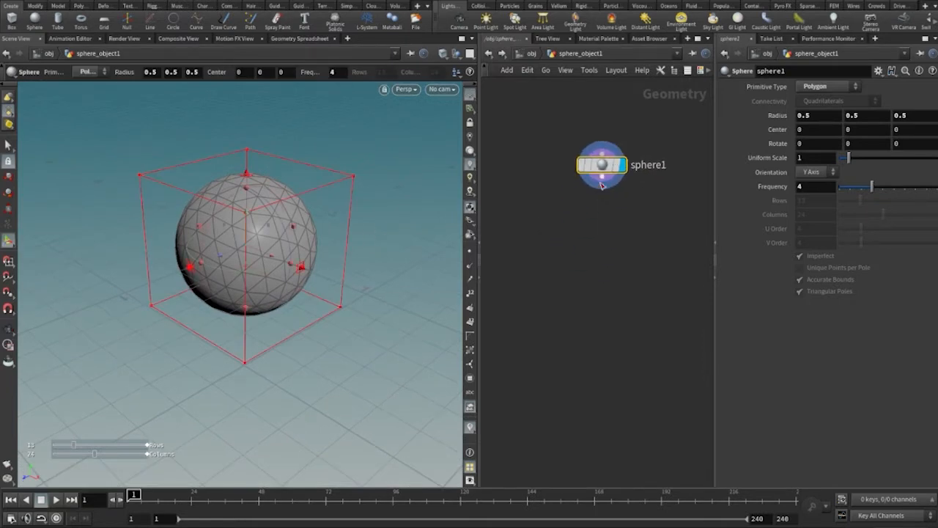
click(601, 181)
click(603, 278)
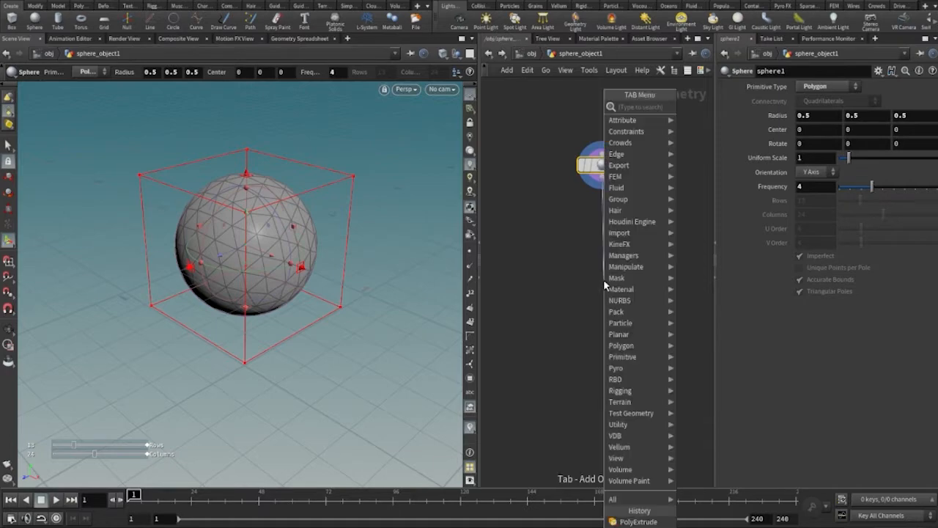
text(poly)
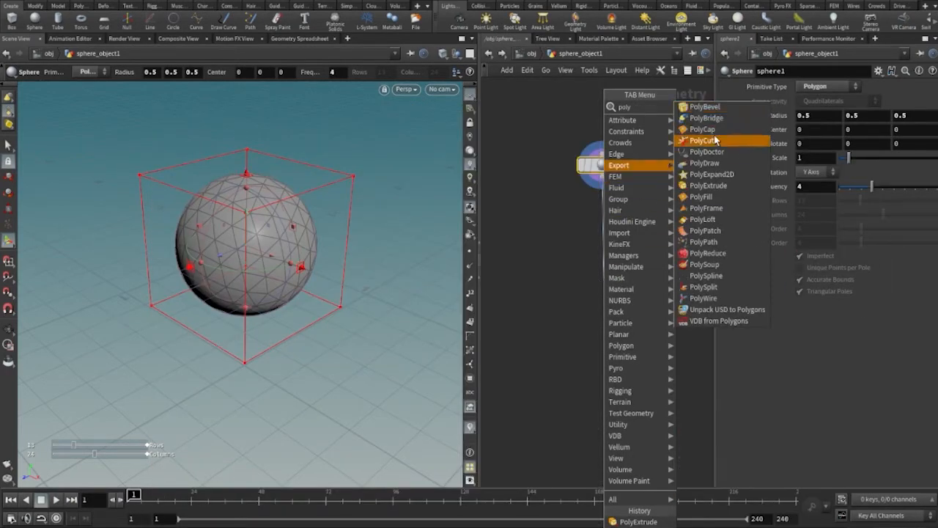
click(708, 185)
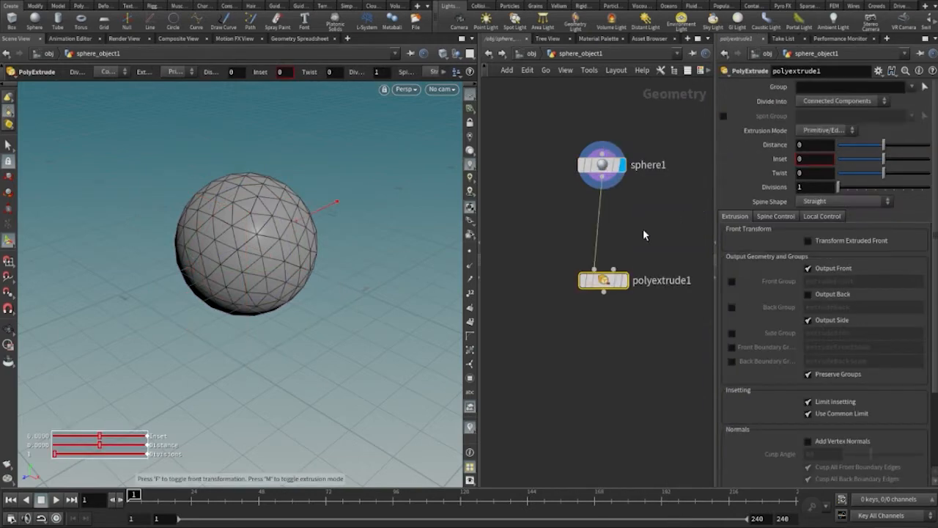
click(629, 281)
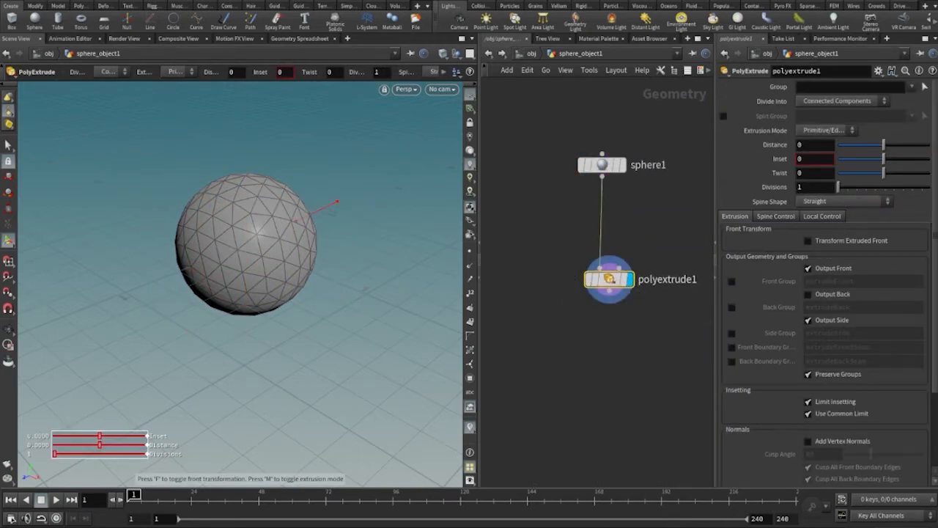
- Divide the PolyExtrude into Individual Elements and set its extrusion distance to 0.47
click(837, 103)
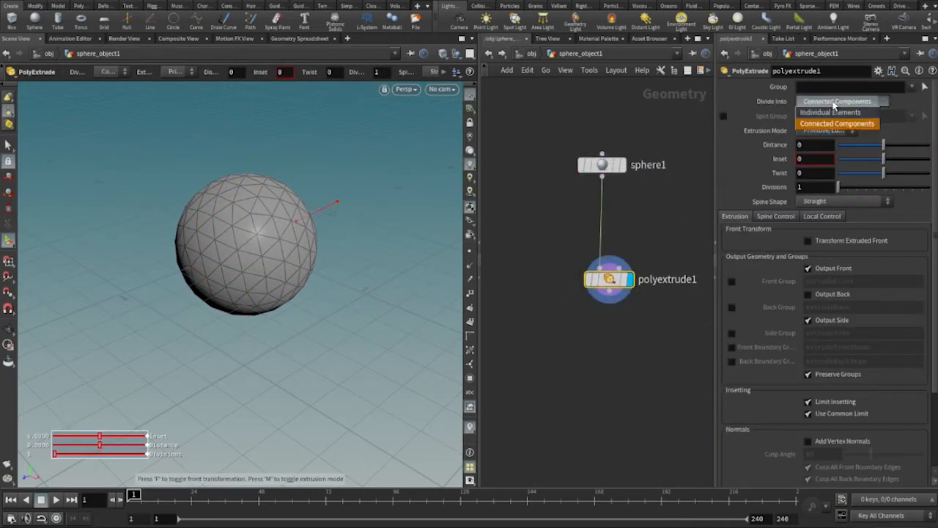
click(838, 113)
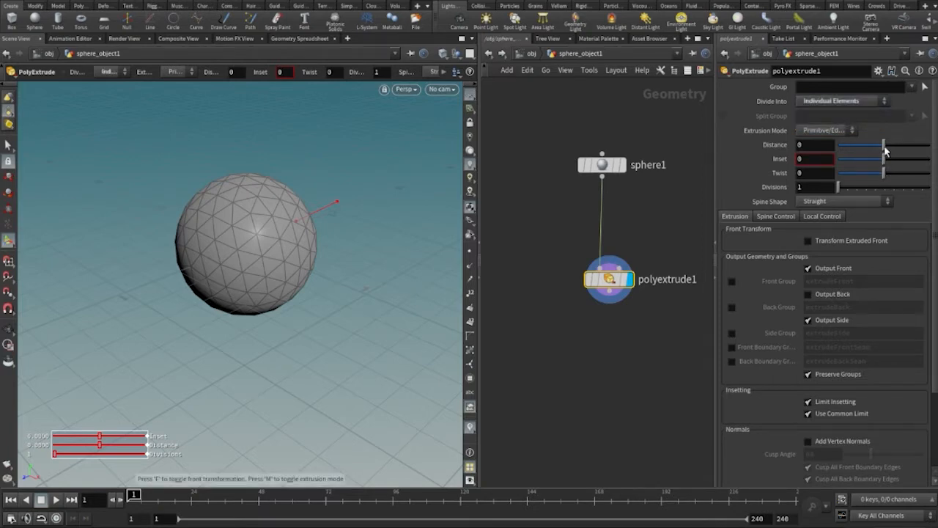
drag(883, 150, 905, 150)
key(Escape)
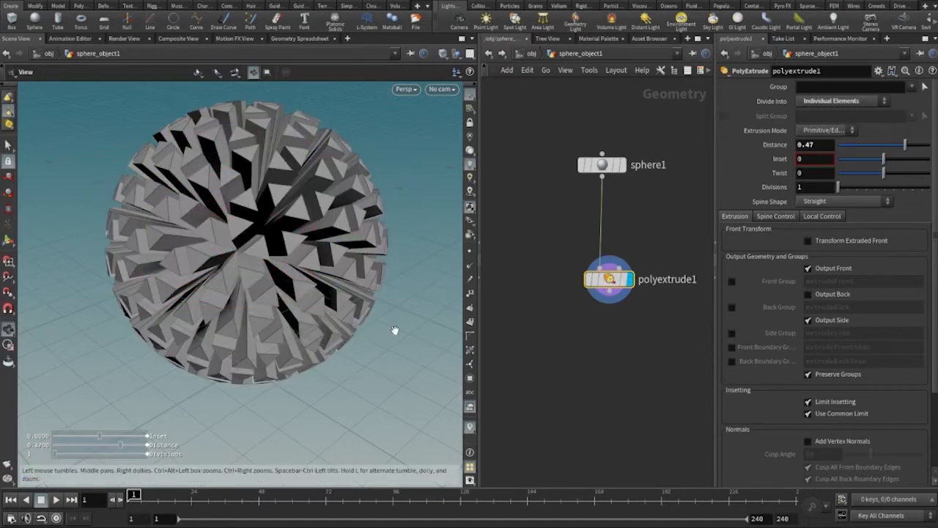
mouse_move(391, 329)
mouse_down()
mouse_move(387, 351)
mouse_move(379, 327)
mouse_up()
key(Return)
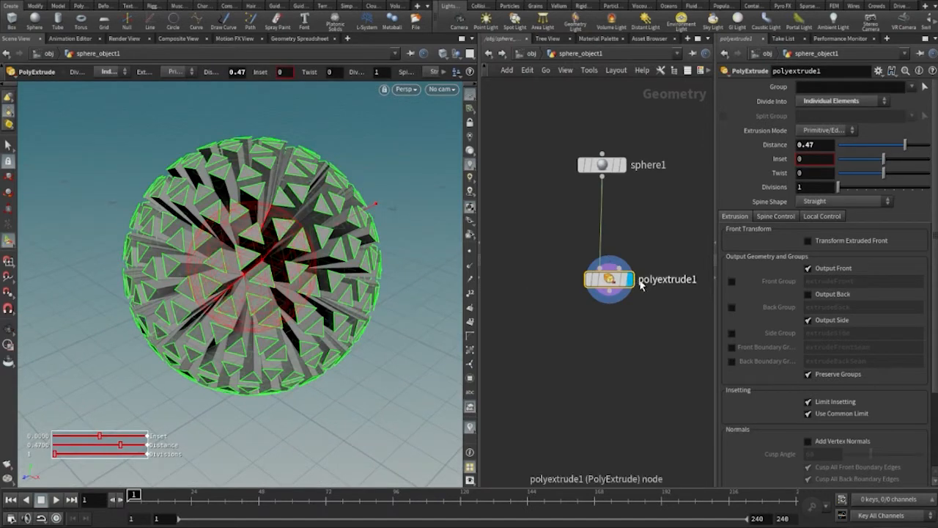
- Bypass polyextrude1 and insert an Attribute VOP node between it and sphere1, spacing the nodes apart
drag(615, 288, 606, 309)
click(579, 289)
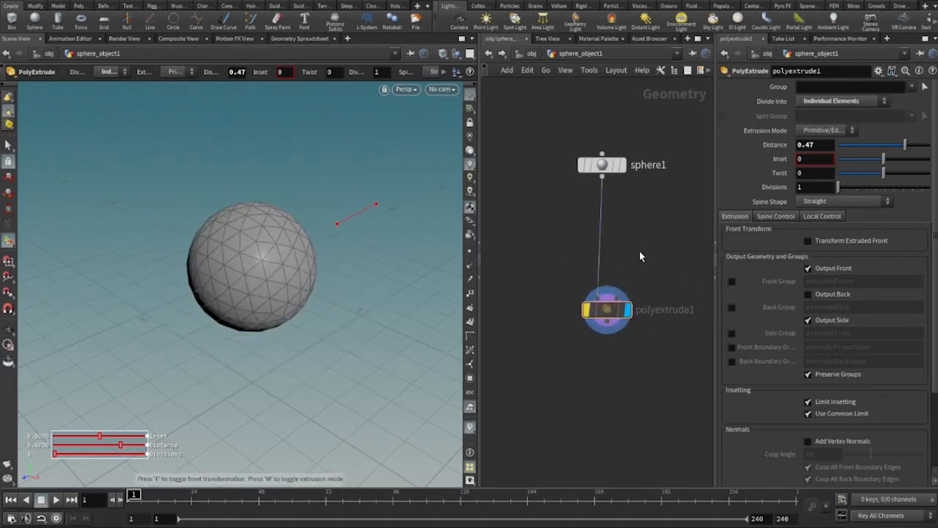
key(Tab)
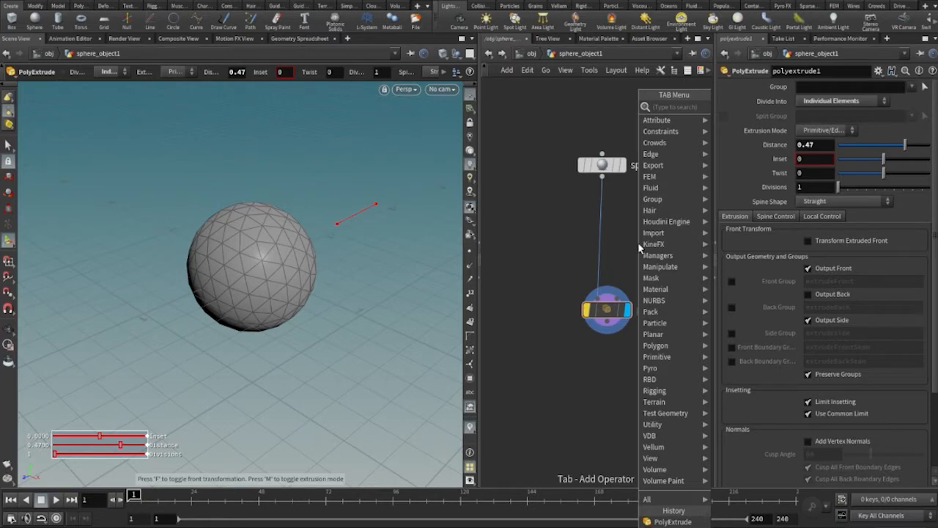
text(attr)
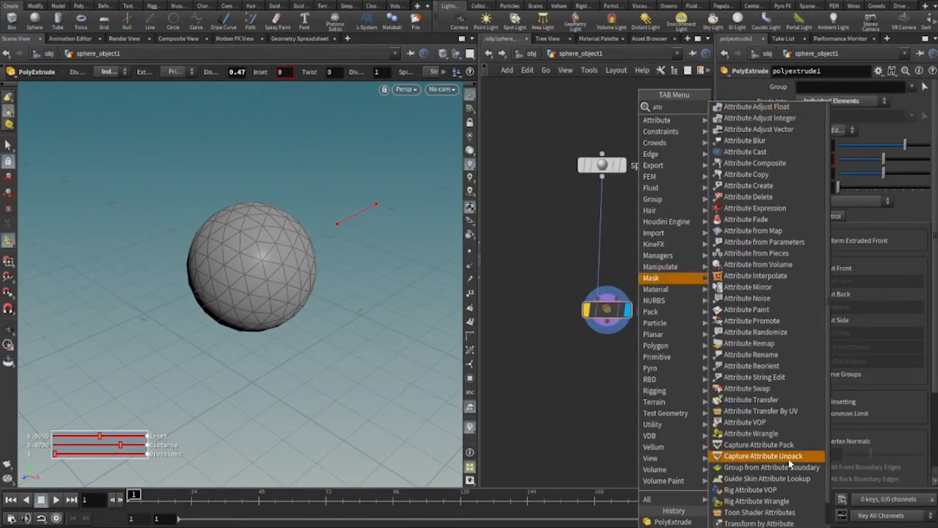
click(780, 424)
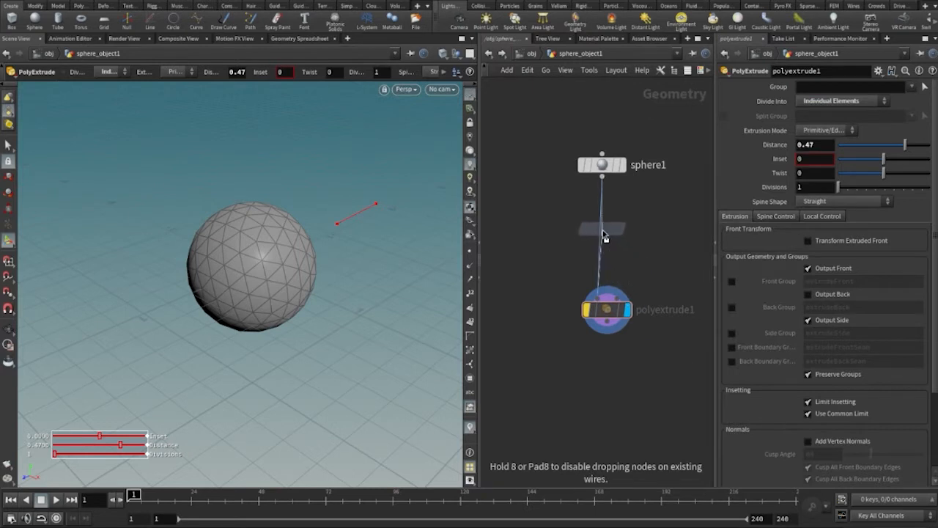
click(604, 231)
drag(607, 309, 602, 362)
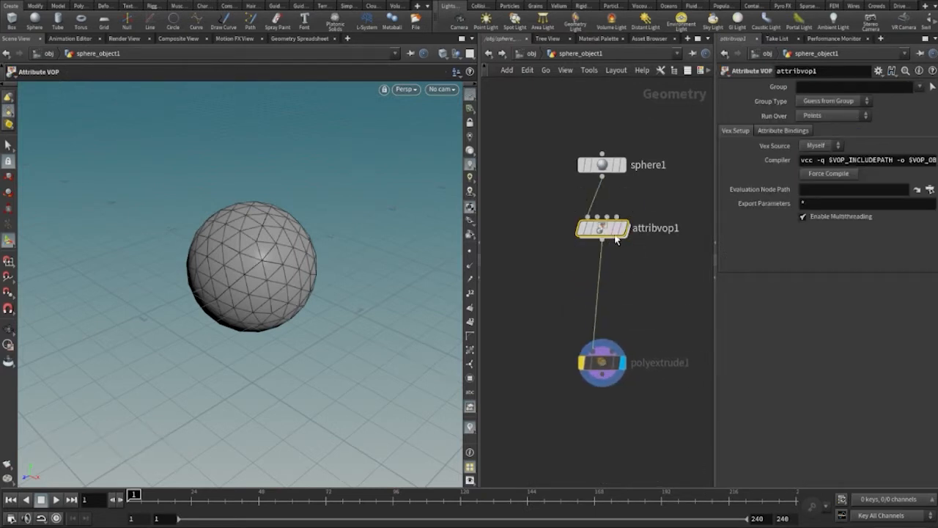
drag(611, 230, 611, 257)
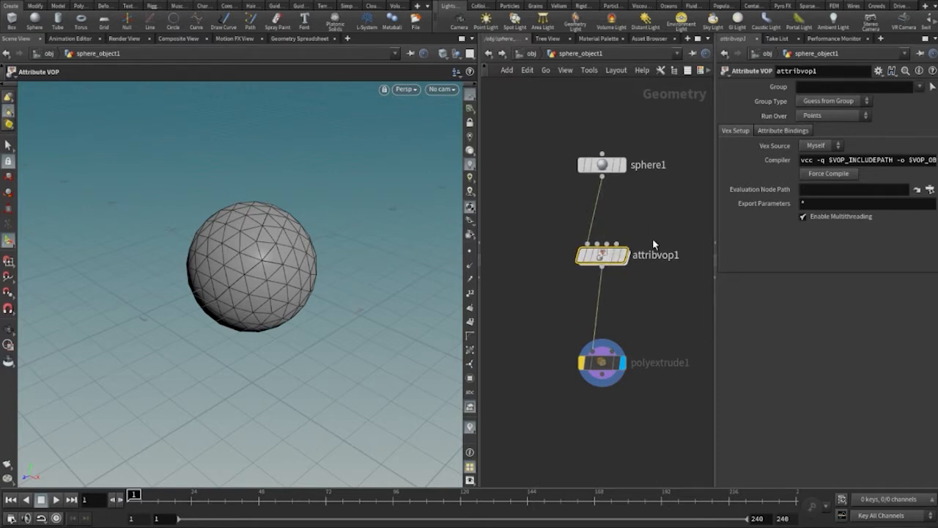
- Open the attribvop1 network, align the global parameters node beside the output node, and widen the network pane
double_click(604, 255)
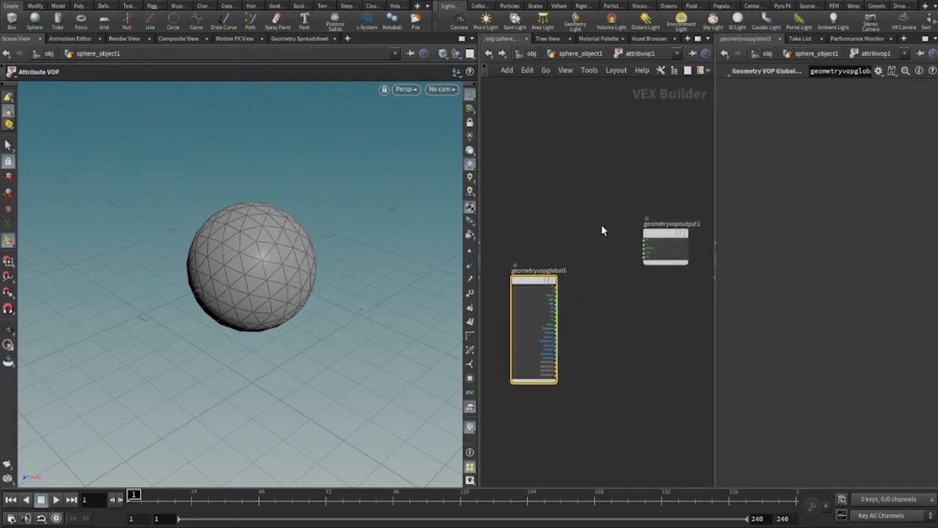
drag(543, 256, 556, 209)
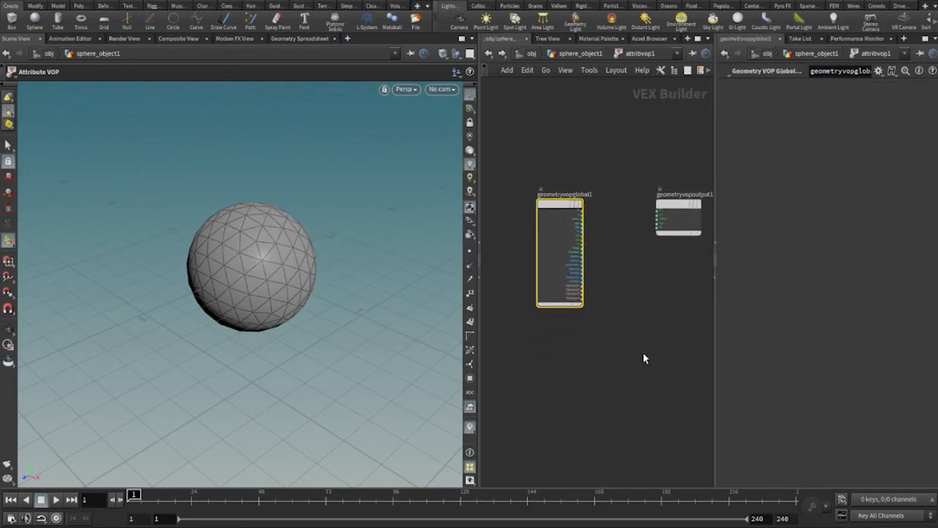
scroll(612, 279, up, 1)
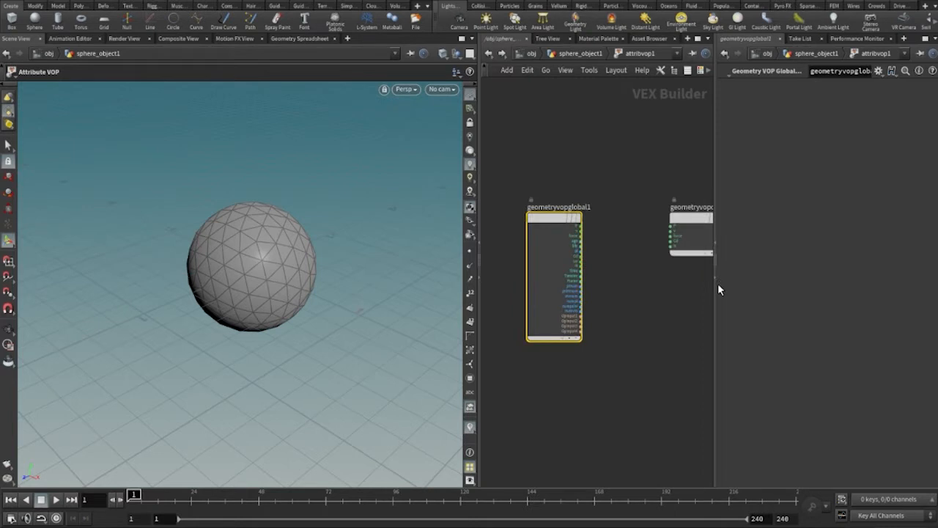
drag(717, 290, 761, 290)
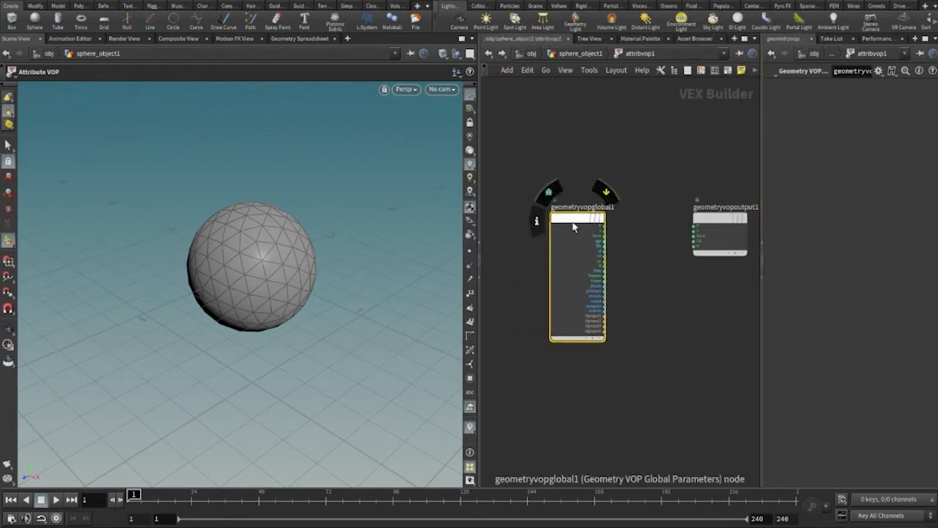
click(488, 53)
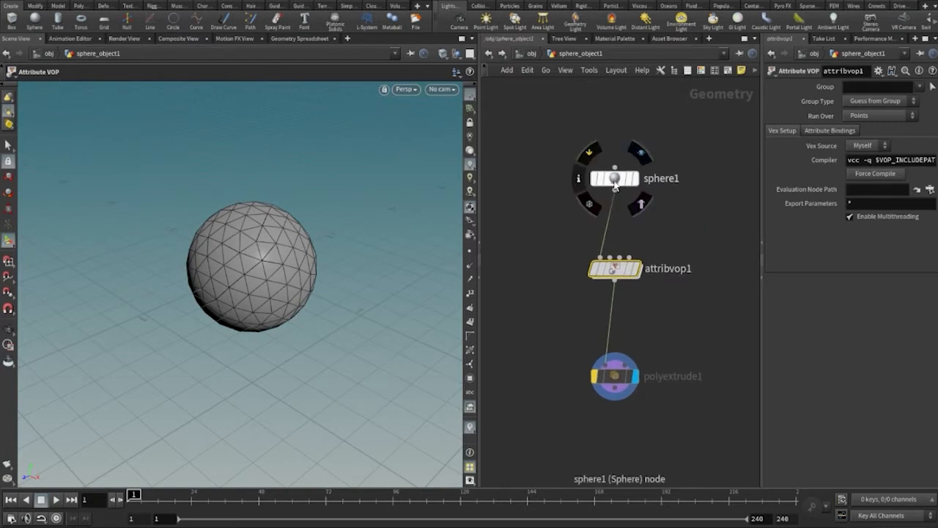
double_click(614, 269)
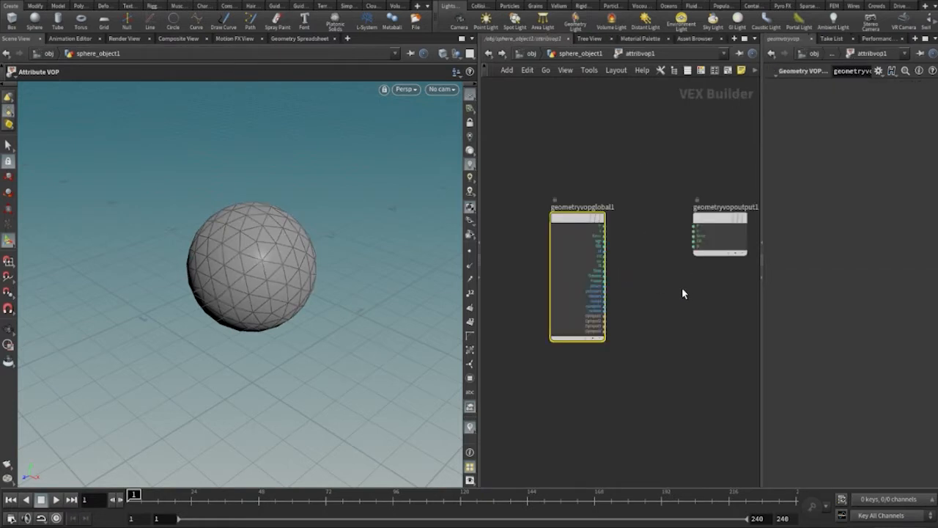
- Go back up to the sphere_object1 network, reopen attribvop1, and align the global parameters node level with the output node
key(h)
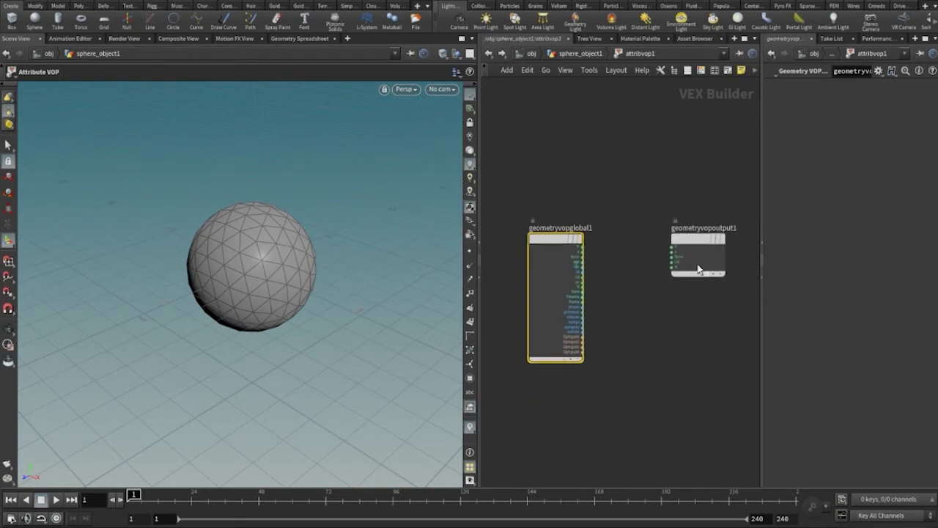
click(488, 55)
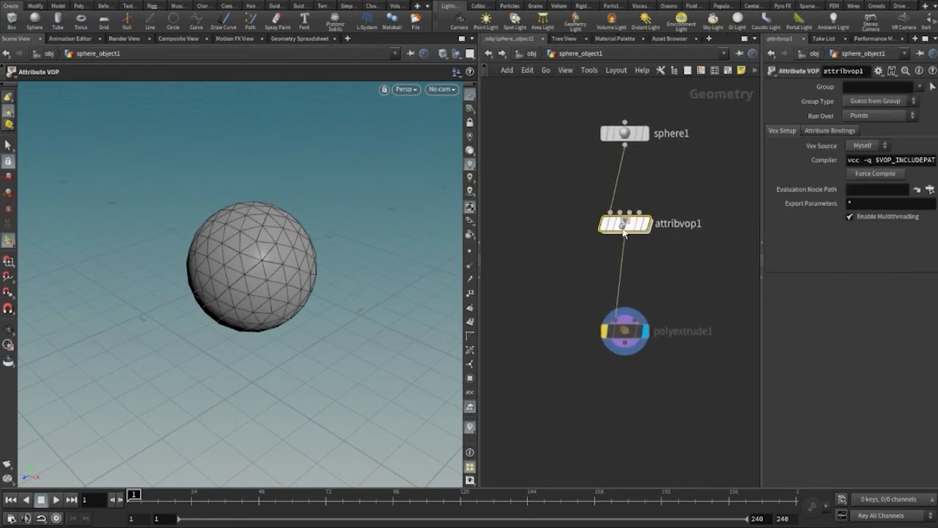
middle_drag(680, 313, 681, 324)
double_click(623, 234)
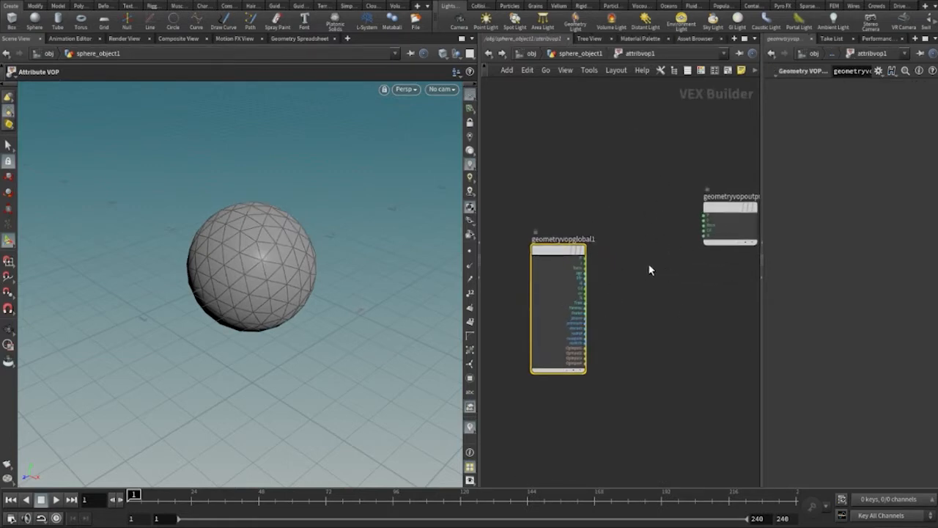
drag(562, 249, 557, 201)
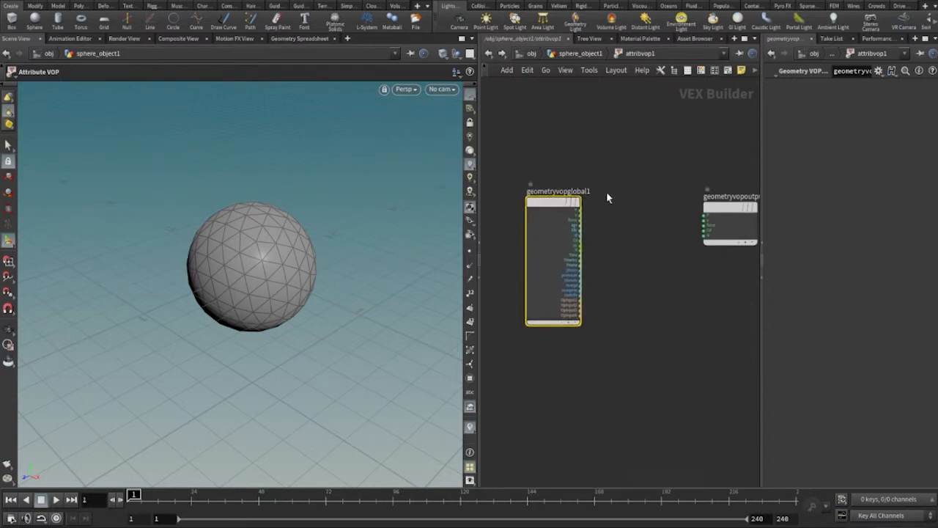
- Add a Turbulent Noise node between the global parameters and output nodes, widen the network pane, and shift the output node farther away
click(639, 193)
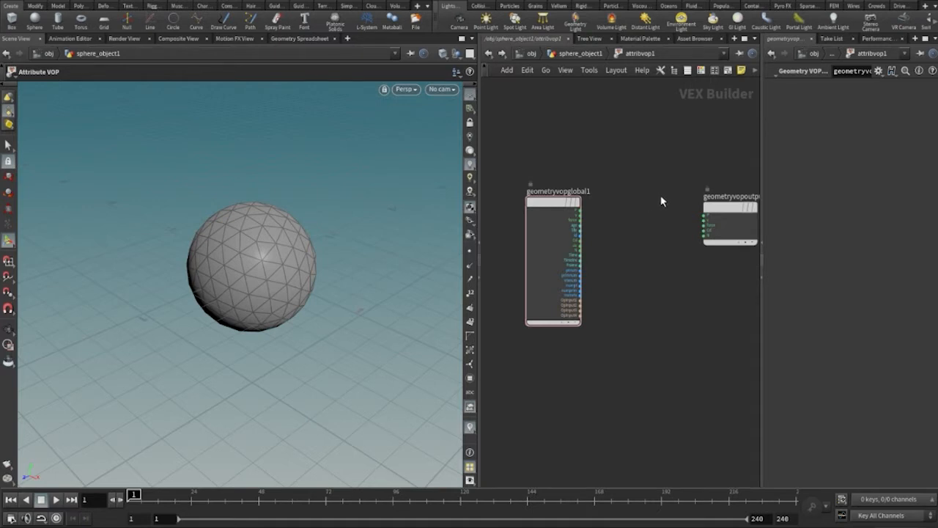
key(Tab)
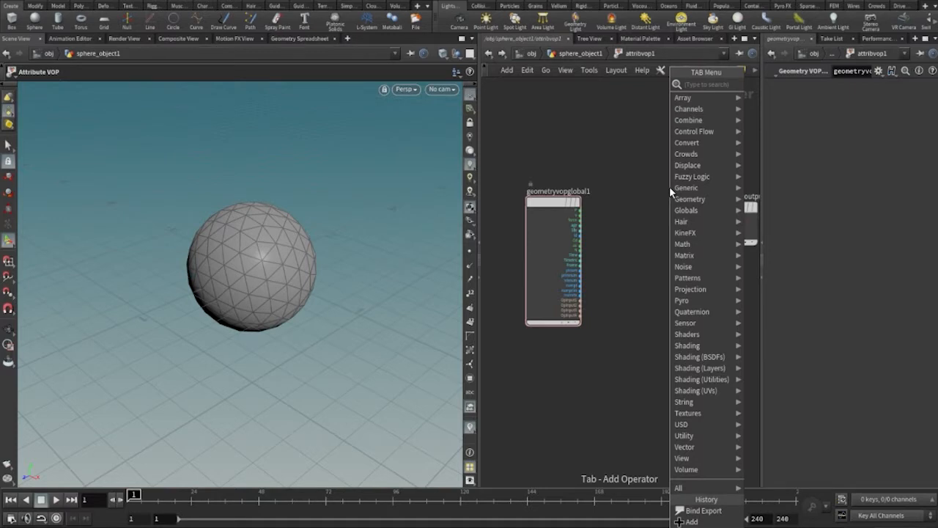
text(noise)
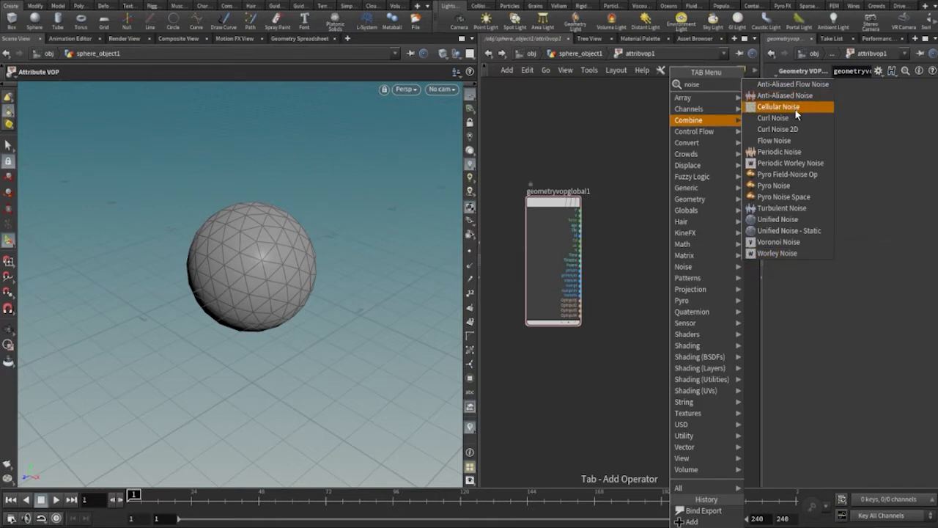
click(781, 208)
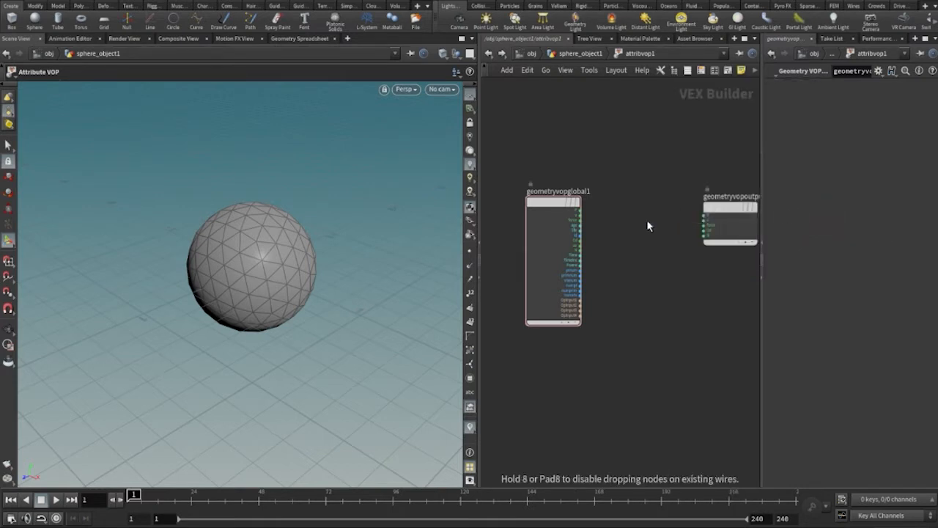
click(647, 227)
middle_drag(691, 356, 672, 371)
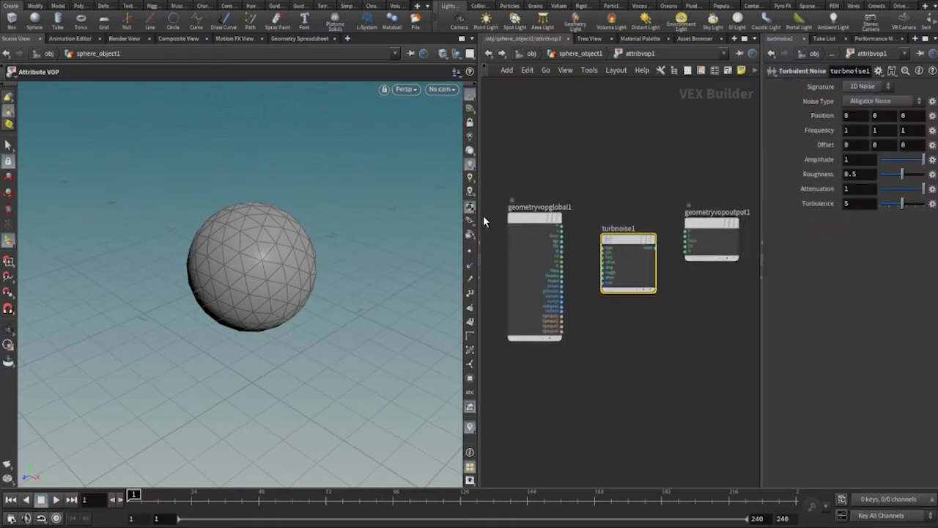
drag(480, 220, 448, 219)
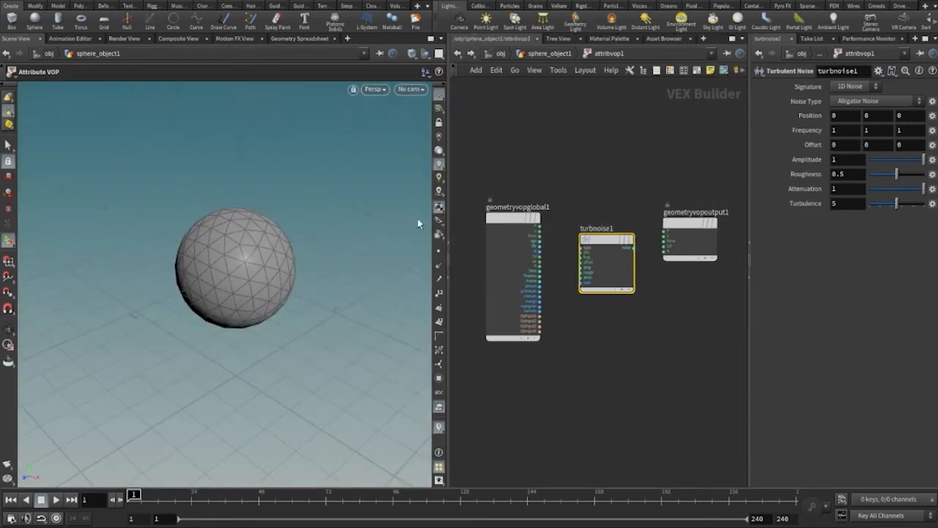
drag(695, 229, 717, 215)
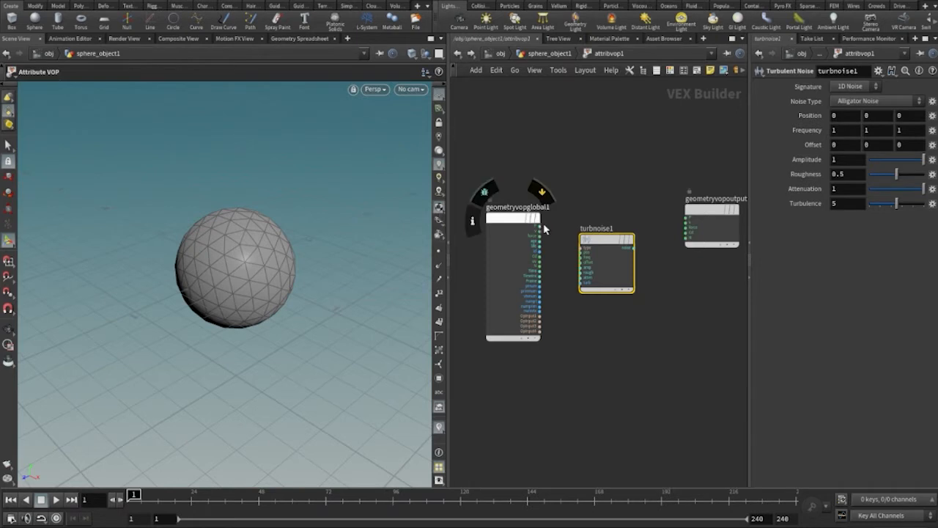
- Connect the global P to turbnoise1's pos input and its noise output to P on geometryvopoutput1
scroll(549, 220, up, 3)
middle_drag(587, 192, 624, 171)
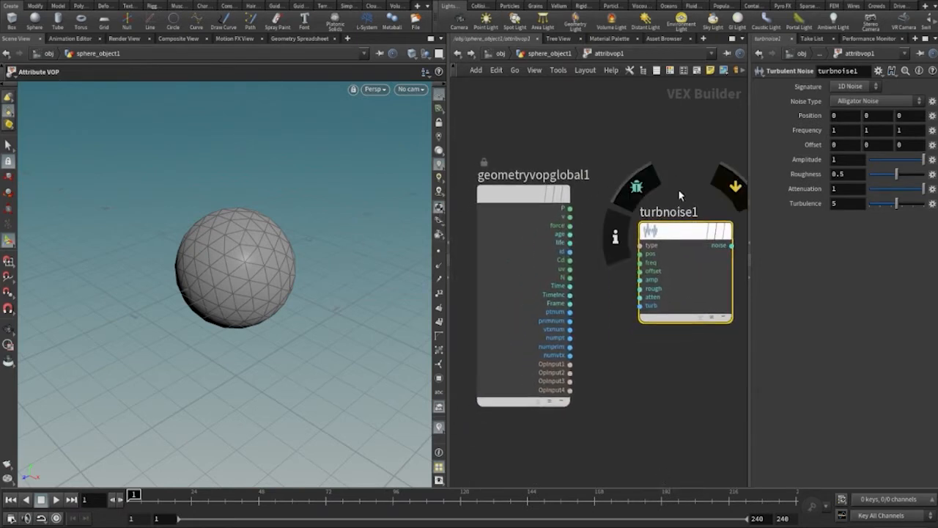
middle_drag(690, 146, 664, 136)
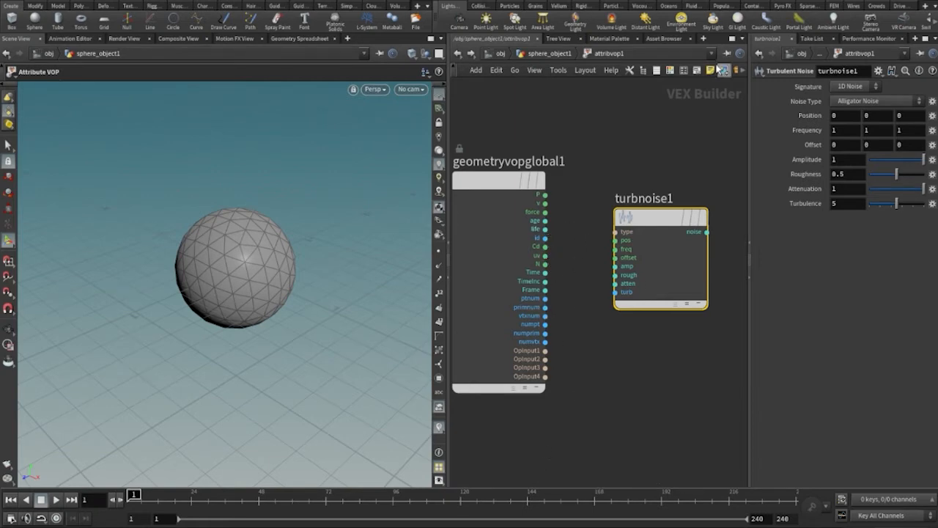
middle_drag(679, 122, 680, 119)
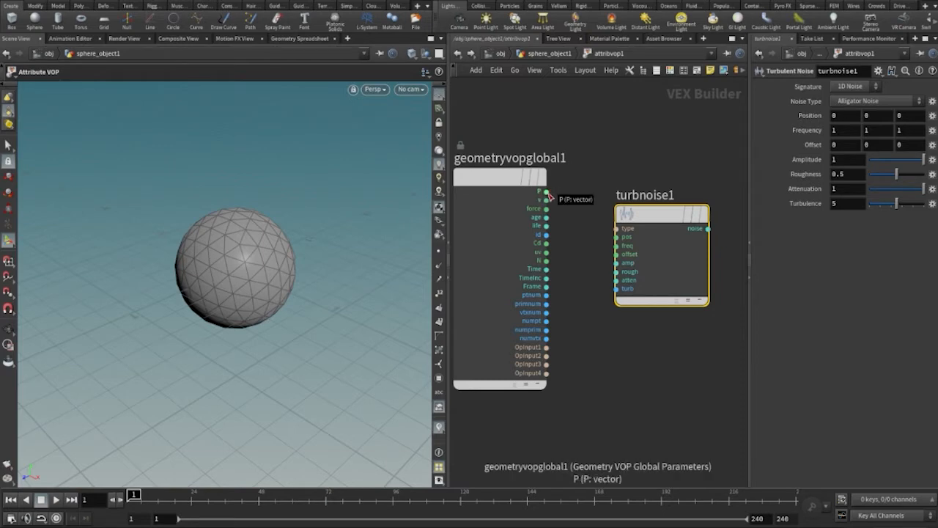
mouse_move(549, 193)
mouse_down()
mouse_move(599, 238)
mouse_move(616, 236)
mouse_up()
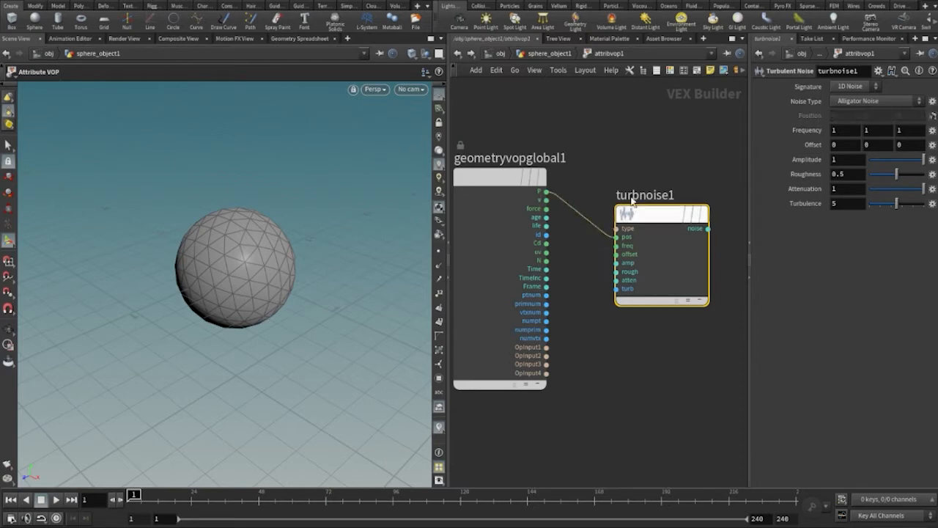
middle_drag(682, 147, 547, 184)
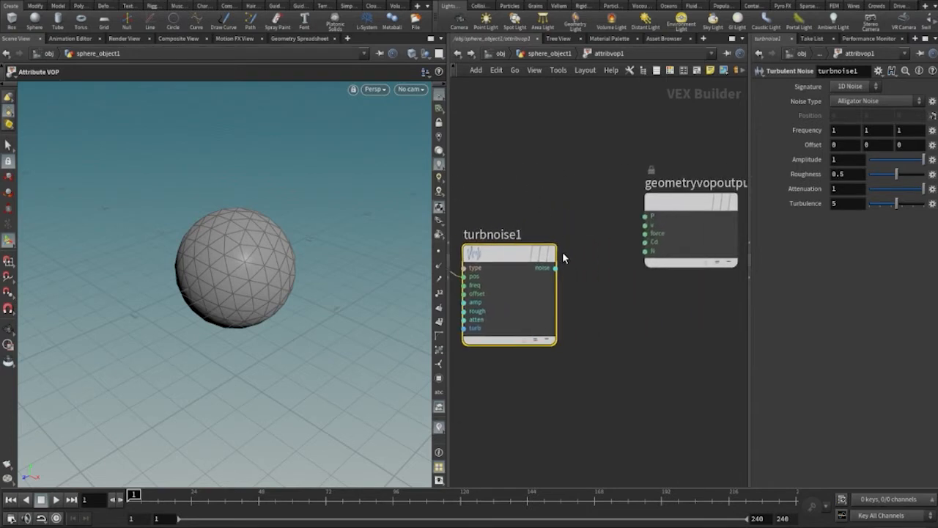
drag(558, 269, 645, 215)
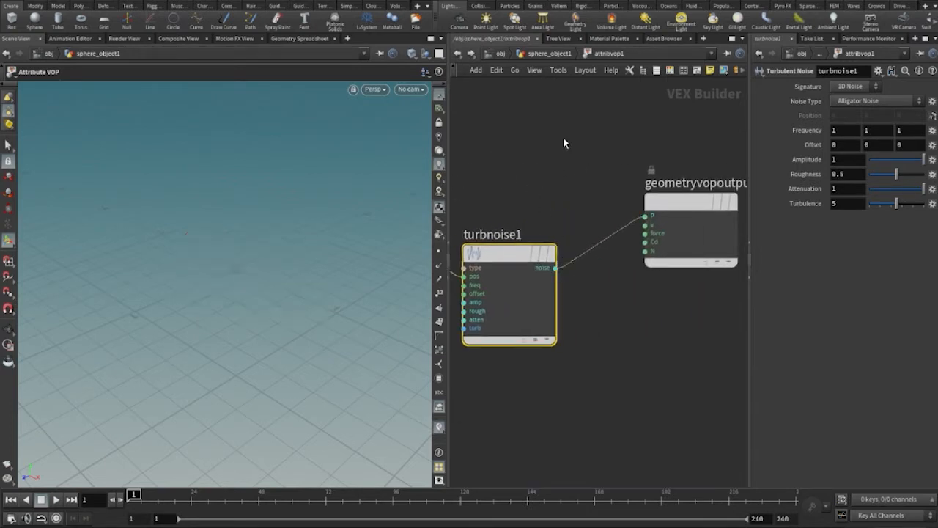
- Display point numbers in the viewport and inspect the noise-displaced points from another angle
middle_drag(623, 137, 745, 92)
scroll(654, 110, down, 2)
middle_drag(652, 114, 651, 157)
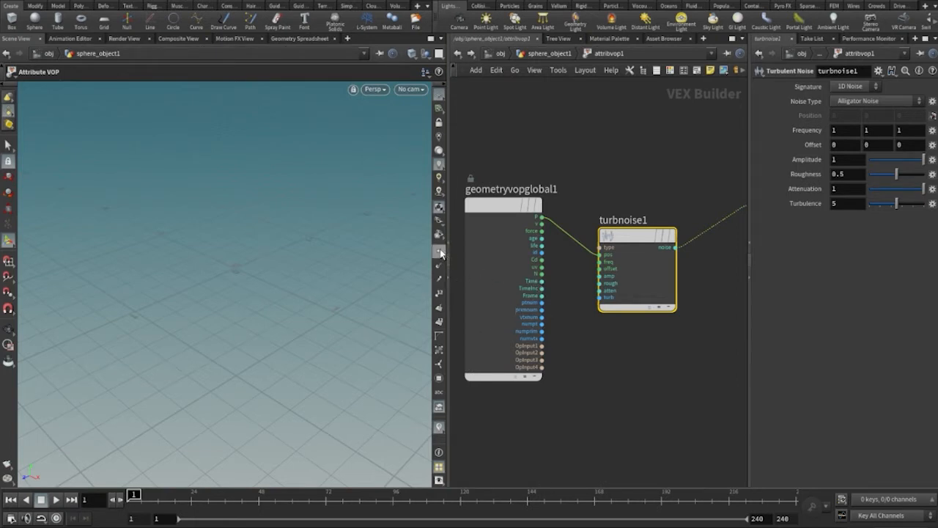
click(437, 297)
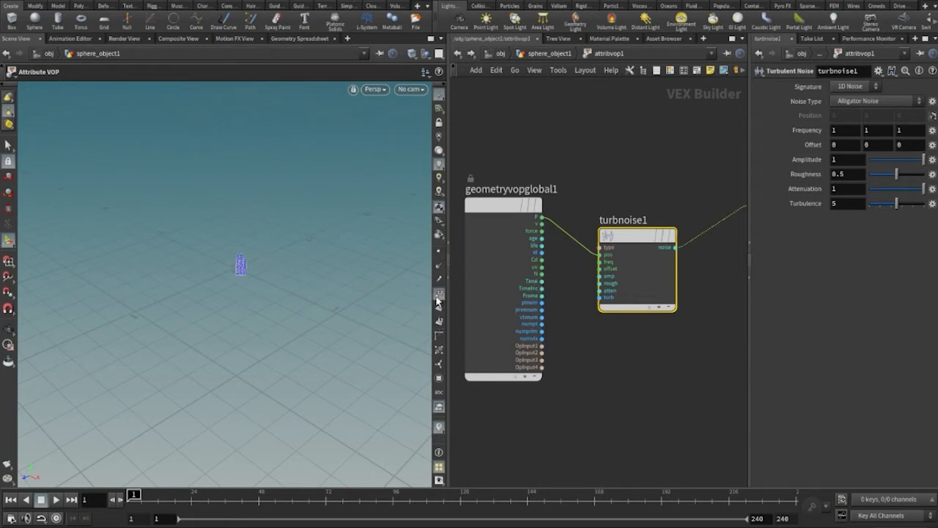
key(Escape)
drag(239, 266, 284, 268)
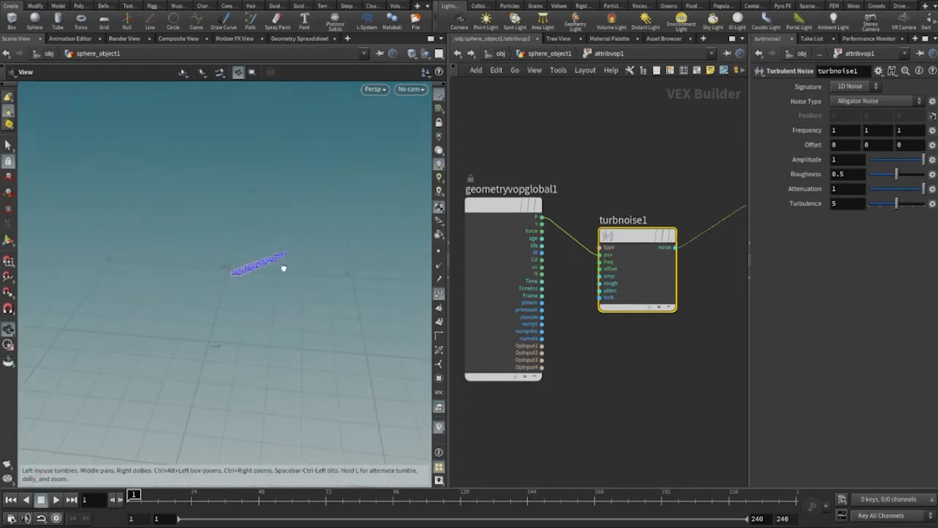
key(Return)
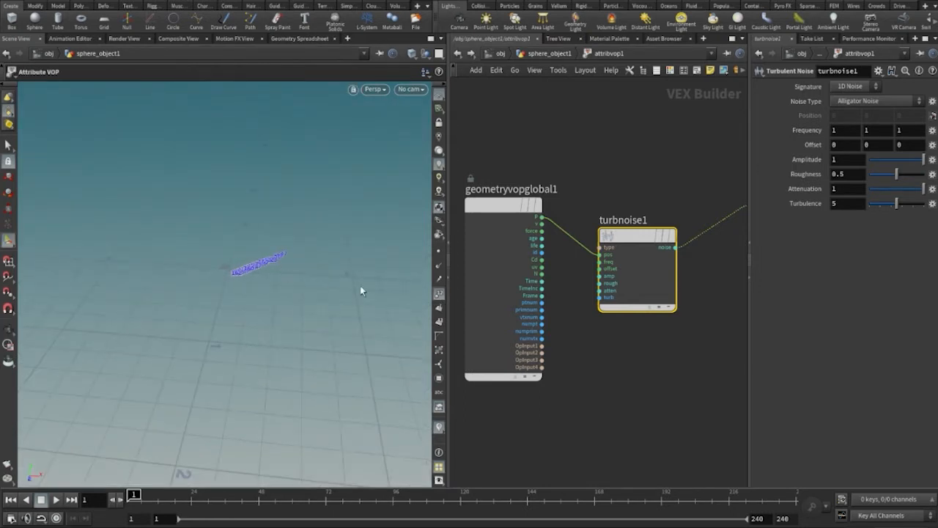
click(439, 294)
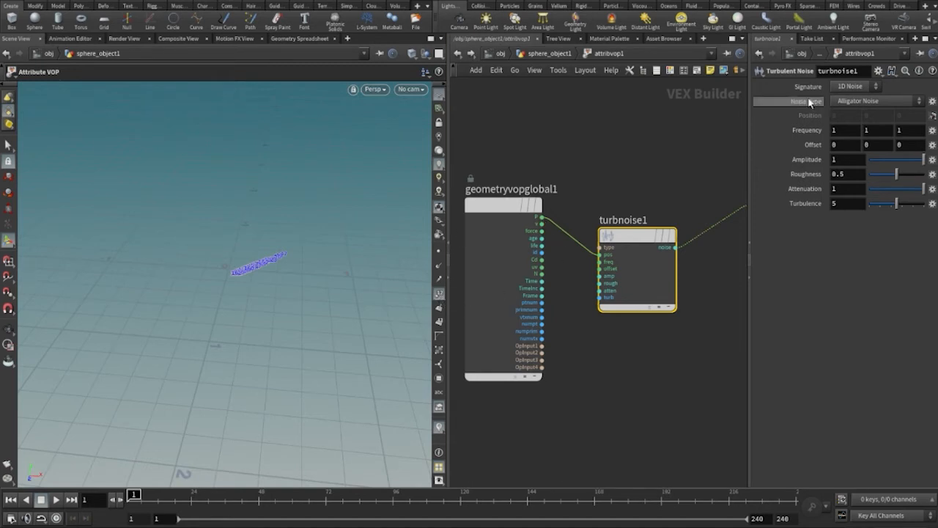
- Spread geometryvopglobal1 and geometryvopoutput1 farther away from turbnoise1 on either side
middle_drag(657, 134, 670, 136)
right_drag(669, 135, 635, 137)
middle_drag(635, 137, 632, 151)
middle_drag(654, 180, 668, 191)
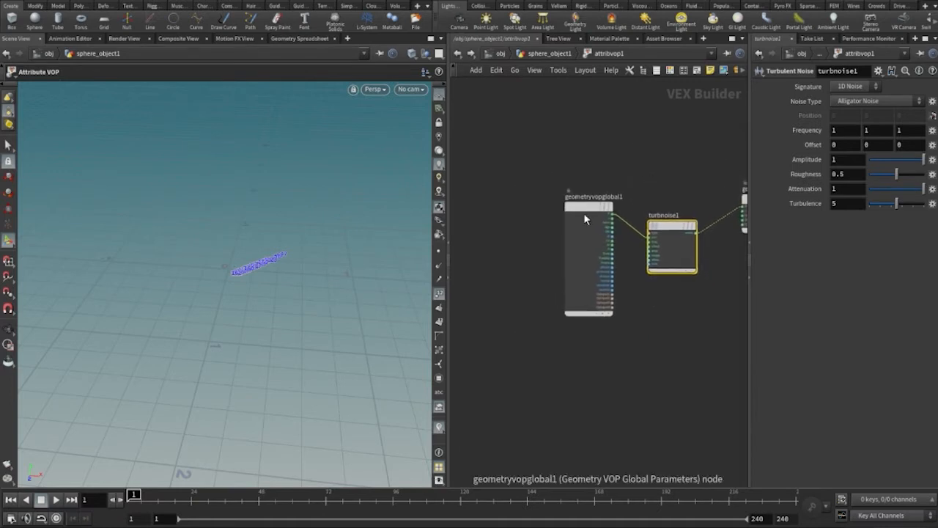
drag(586, 211, 544, 204)
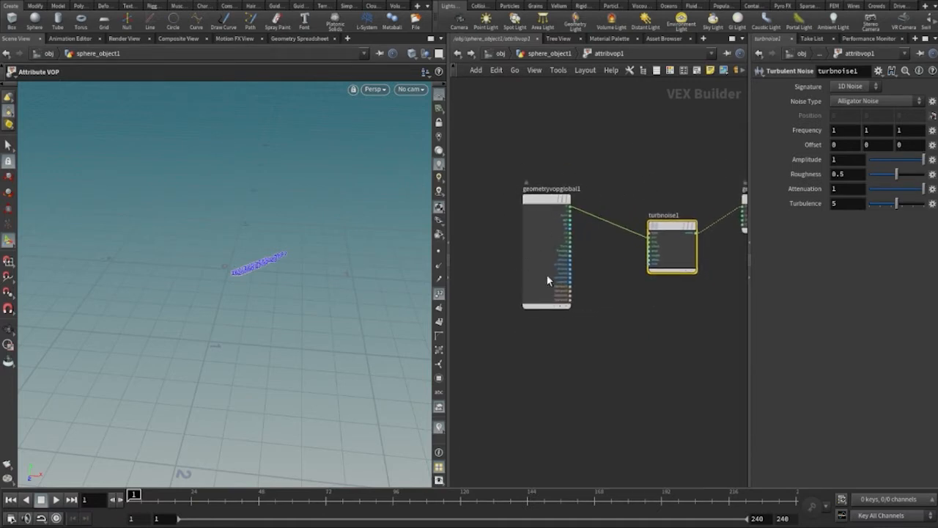
middle_drag(652, 189, 576, 224)
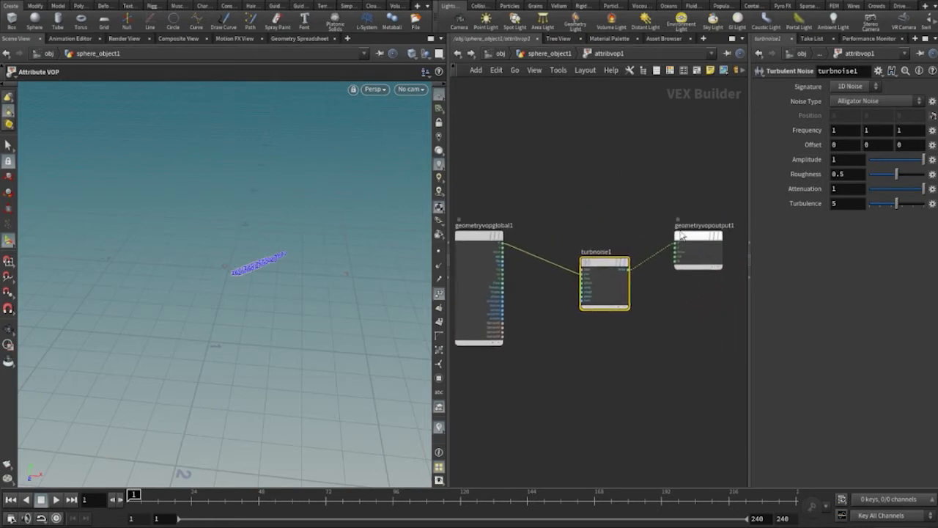
mouse_move(696, 240)
drag(696, 240, 706, 236)
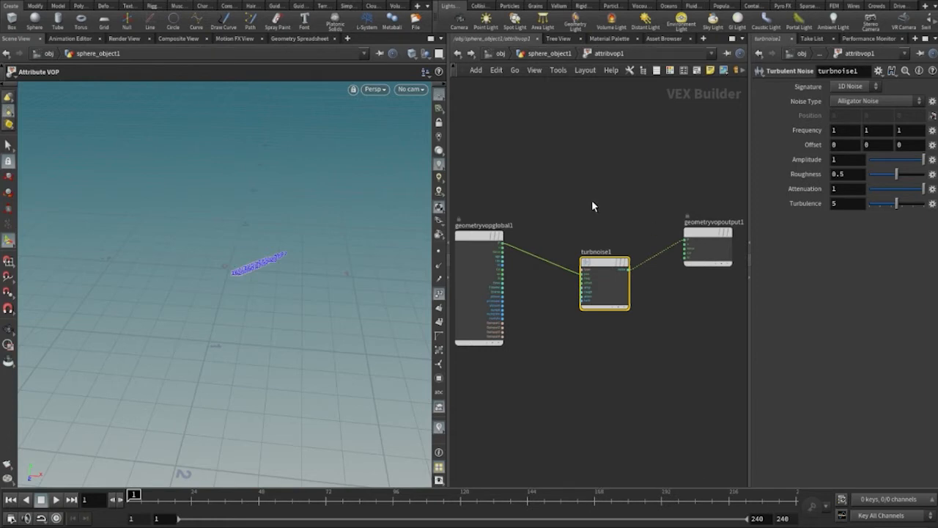
- Add an Add node above turbnoise1 in the attribvop1 network
middle_drag(588, 195, 622, 192)
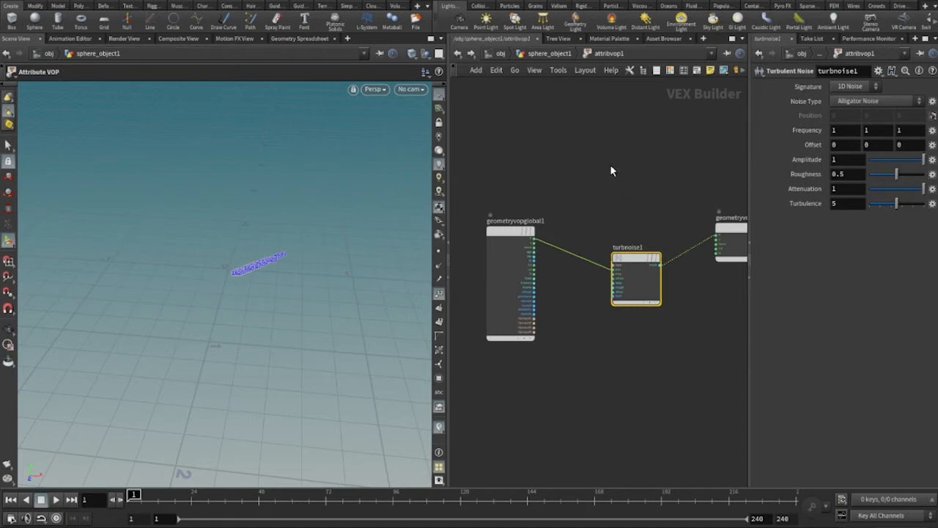
click(611, 172)
key(Tab)
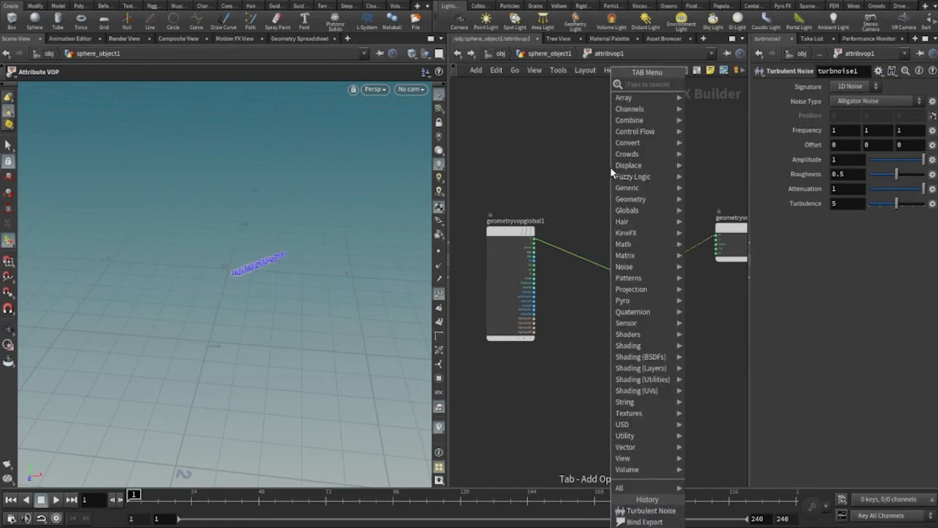
text(ad)
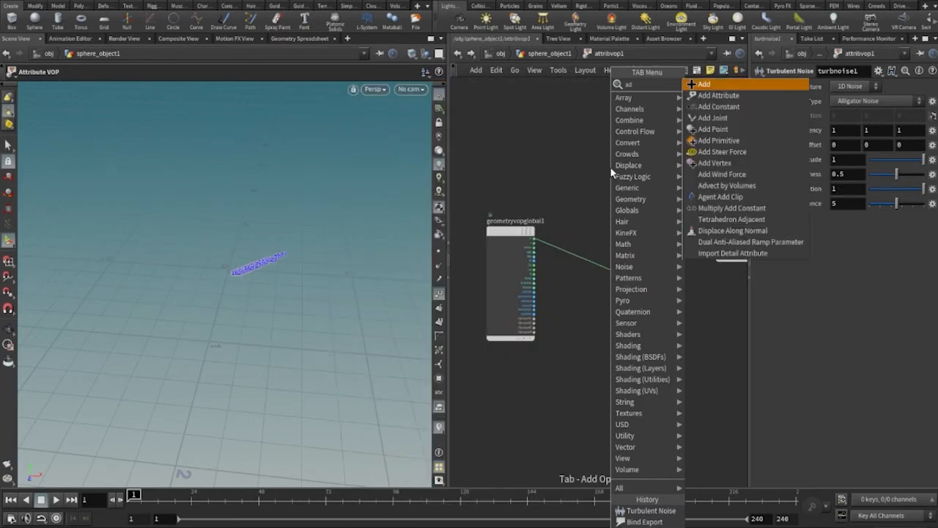
click(736, 89)
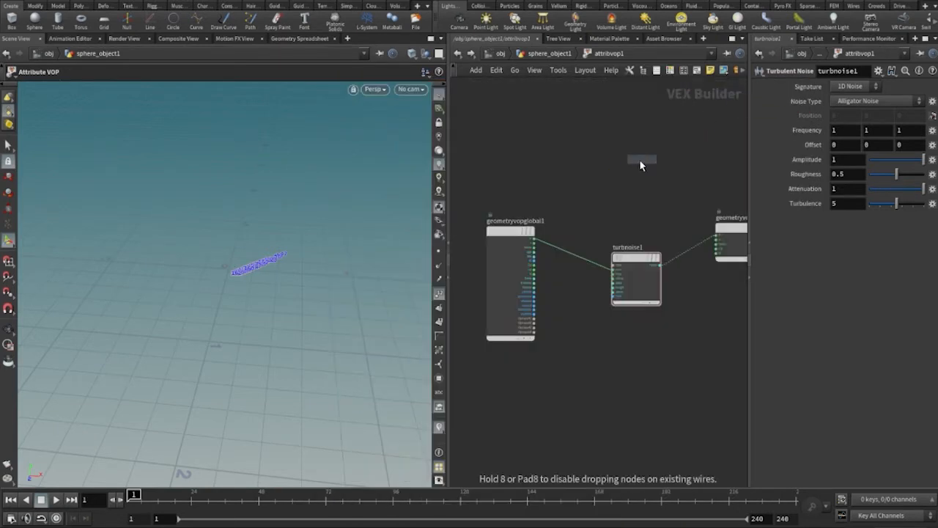
click(634, 169)
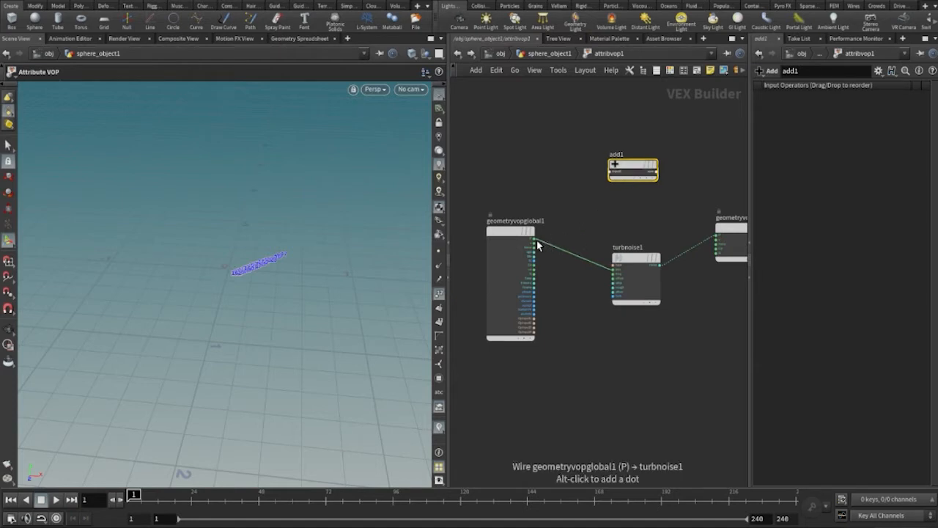
- Connect the global P to both add1 and turbnoise1's pos, feed the noise into add1, and link add1's sum to geometryvopoutput1
drag(536, 240, 610, 173)
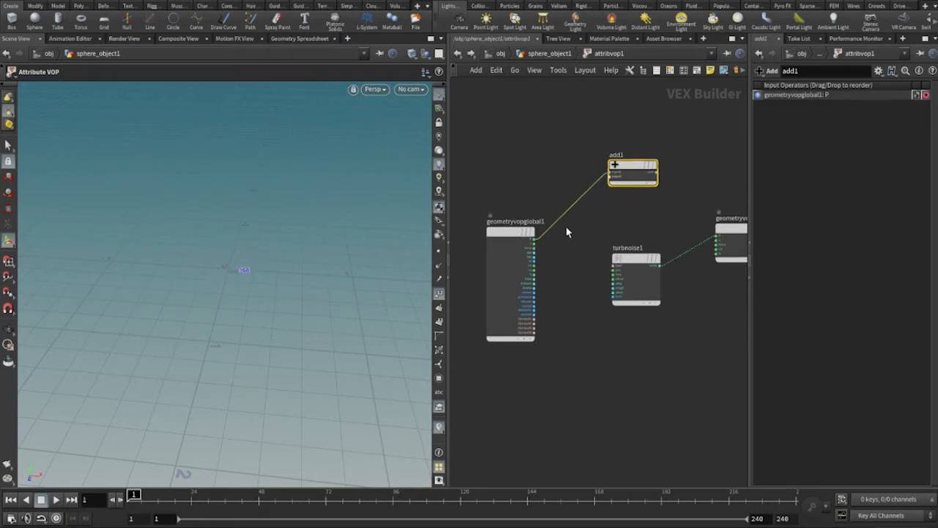
drag(535, 240, 614, 266)
middle_drag(664, 213, 603, 222)
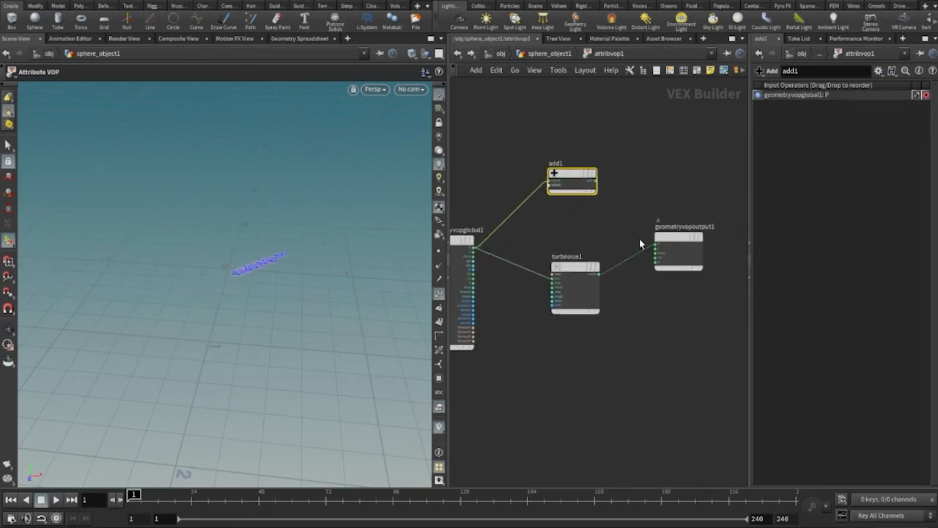
drag(655, 248, 597, 181)
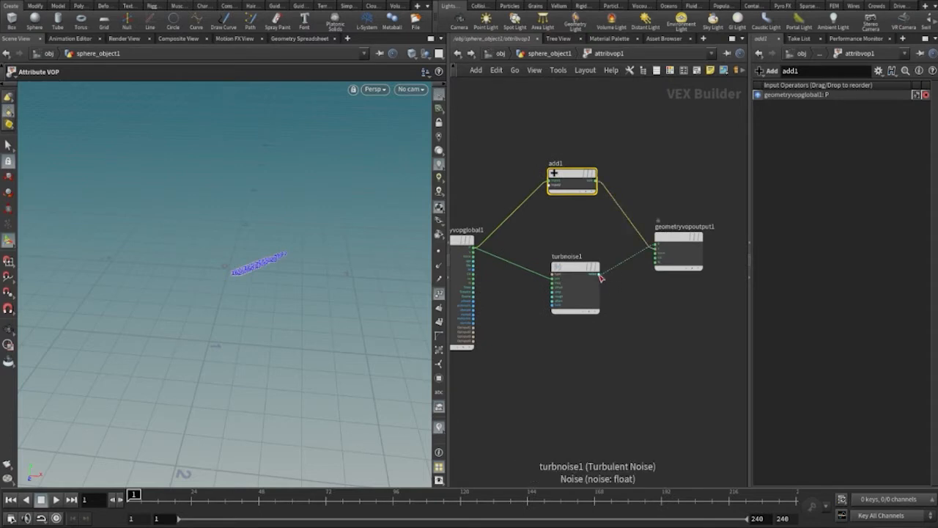
drag(601, 274, 557, 218)
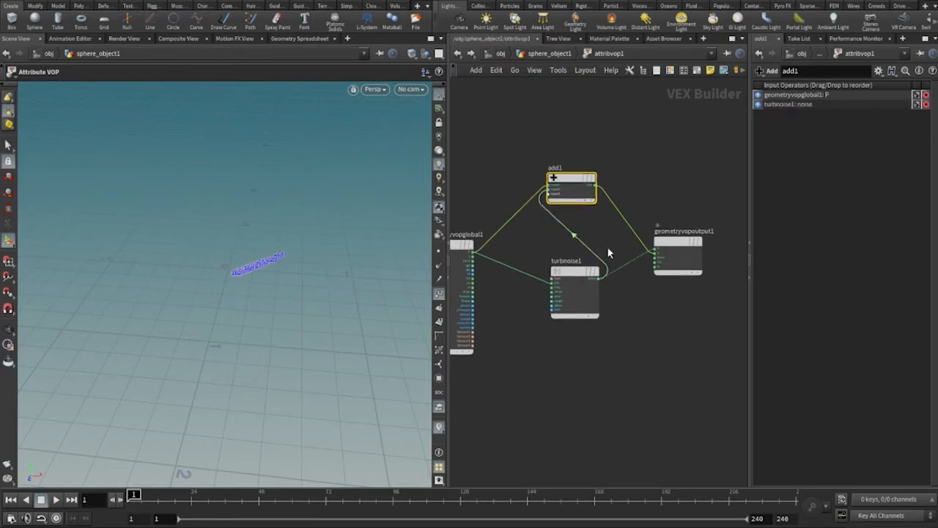
- Delete the direct wire from turbnoise1 to geometryvopoutput1 and nudge add1 slightly toward the output side
click(621, 246)
key(Delete)
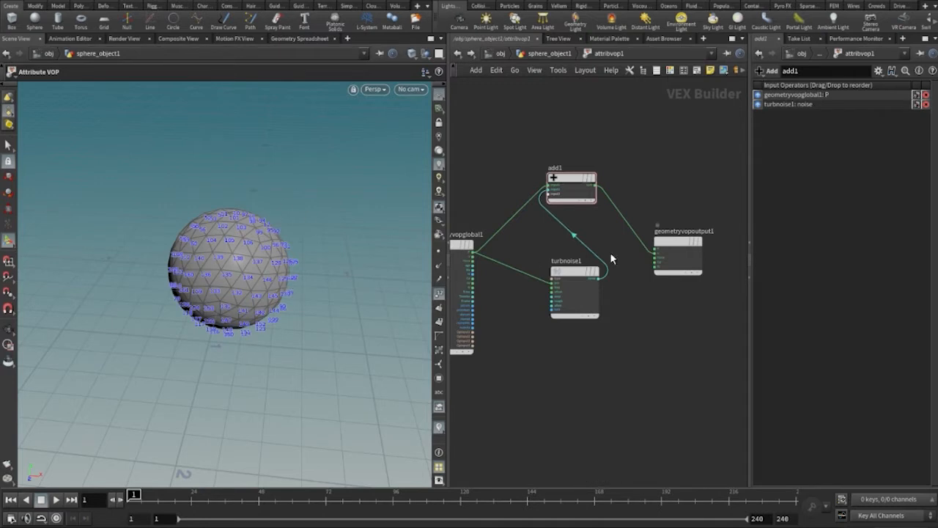
drag(574, 188, 585, 190)
middle_drag(594, 231, 626, 231)
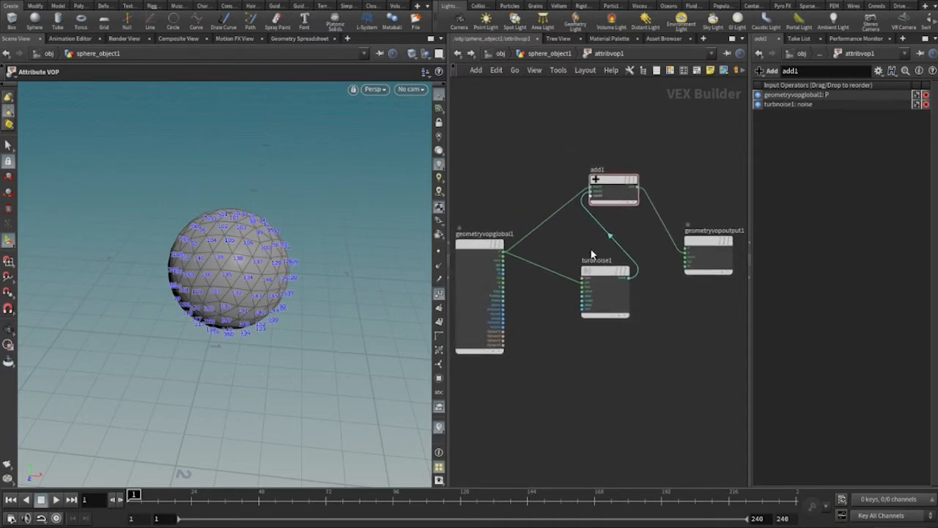
- Examine up close the connections running from geometryvopglobal1 through turbnoise1 and add1 to geometryvopoutput1
middle_drag(537, 258, 559, 249)
scroll(550, 247, up, 1)
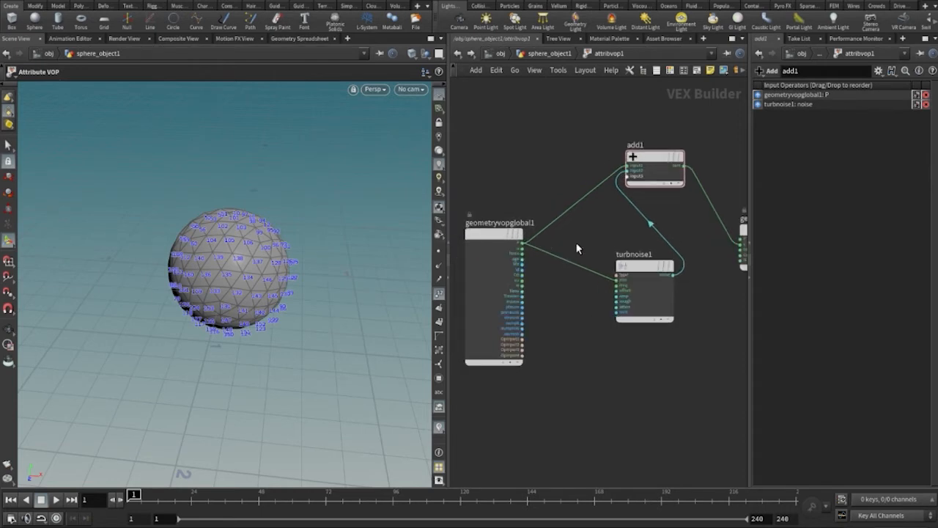
scroll(578, 248, up, 3)
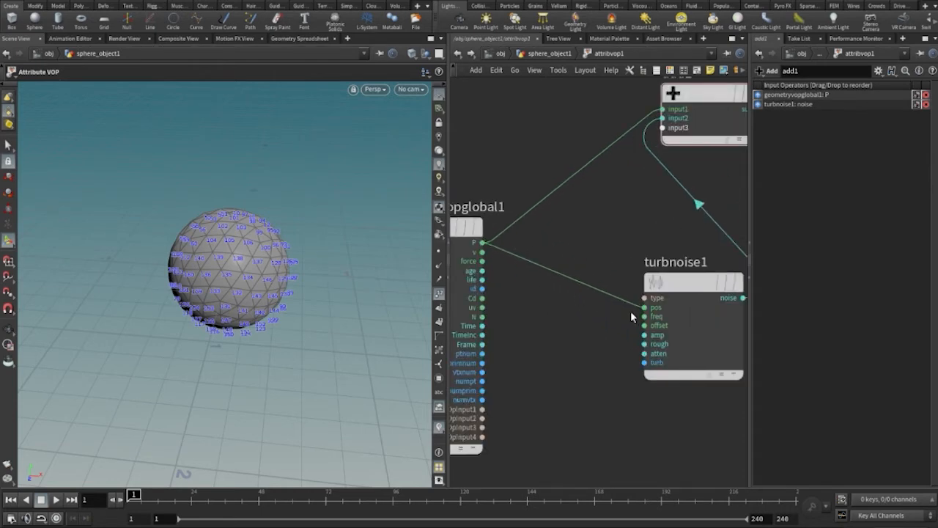
middle_drag(652, 212, 589, 275)
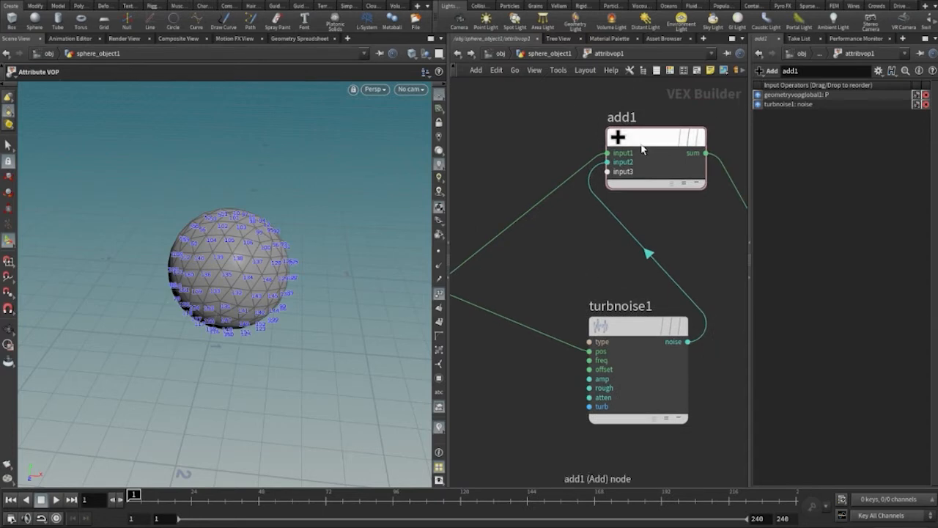
middle_drag(677, 251, 532, 253)
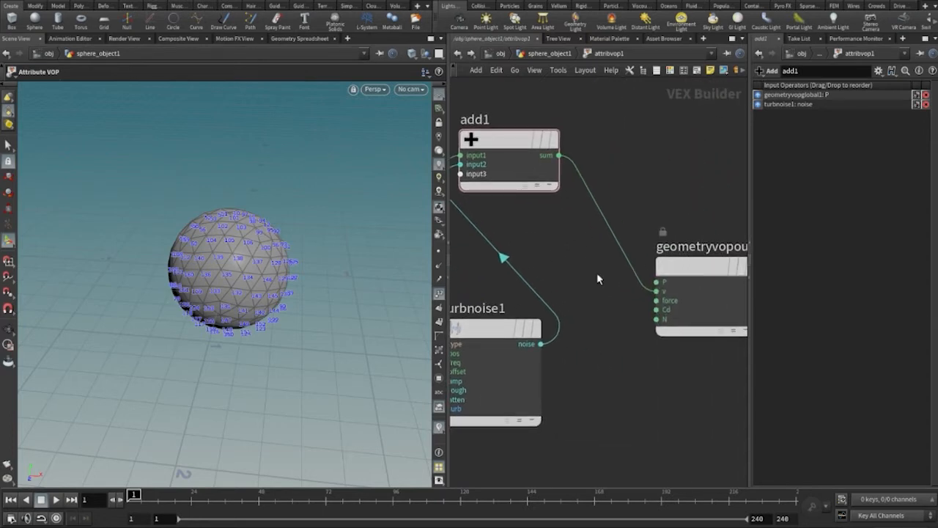
middle_drag(597, 278, 704, 210)
- Select turbnoise1 and move it a little closer to geometryvopglobal1
click(656, 252)
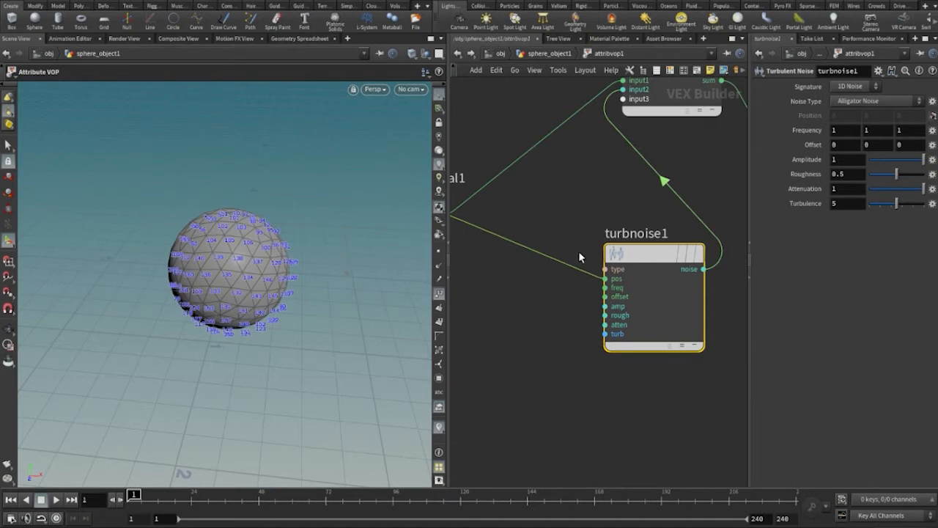
mouse_move(584, 256)
middle_down()
mouse_move(569, 286)
mouse_move(622, 310)
mouse_move(688, 320)
mouse_move(666, 300)
mouse_move(677, 290)
mouse_move(618, 274)
mouse_move(624, 264)
mouse_move(600, 264)
middle_up()
scroll(677, 287, down, 2)
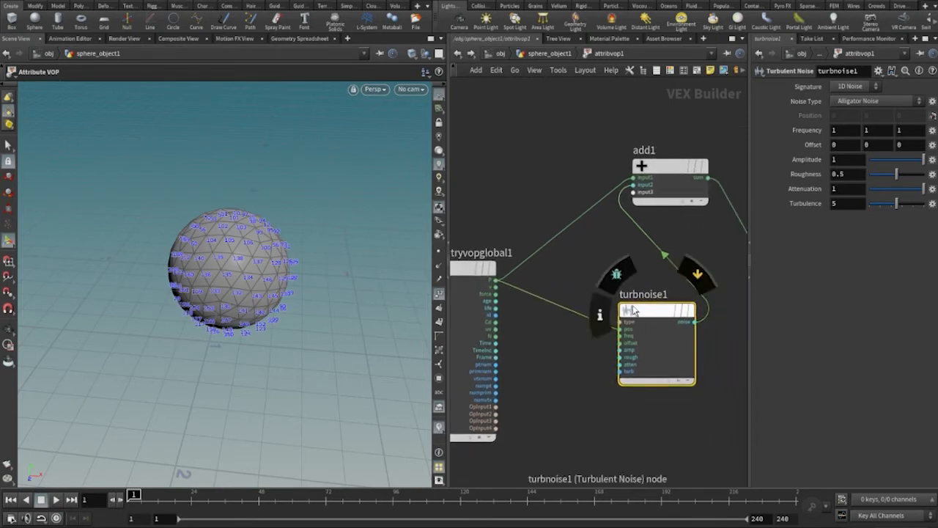
drag(658, 316, 617, 321)
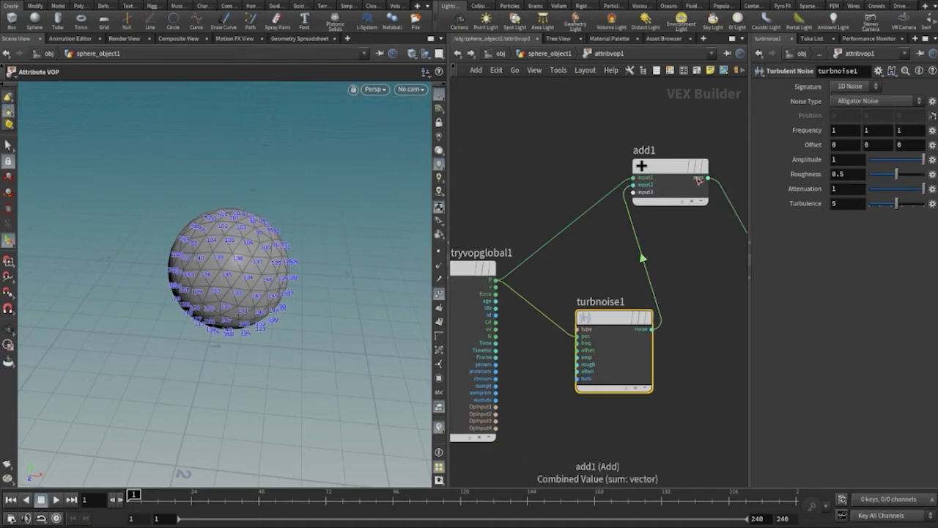
- Reconnect add1's sum from the velocity input to the P input of geometryvopoutput1 and view the deformed sphere from another angle
middle_drag(710, 260, 605, 270)
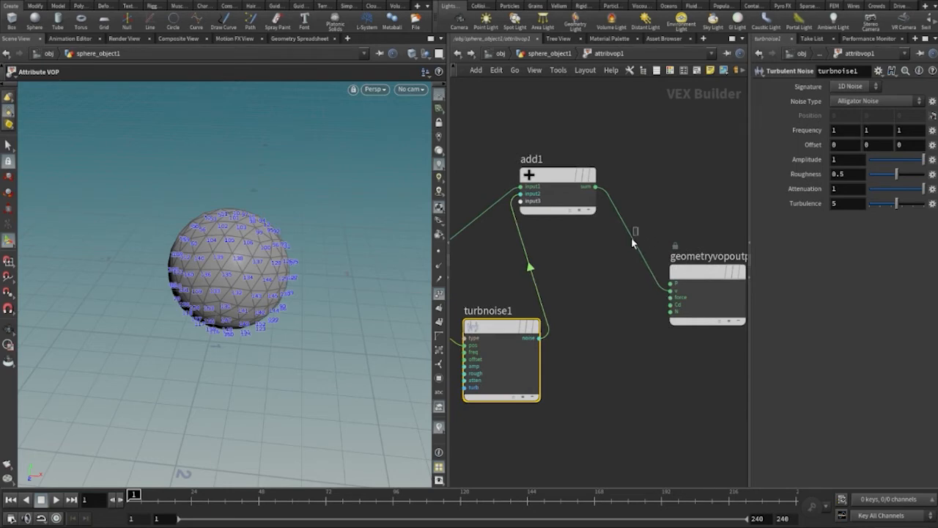
click(628, 268)
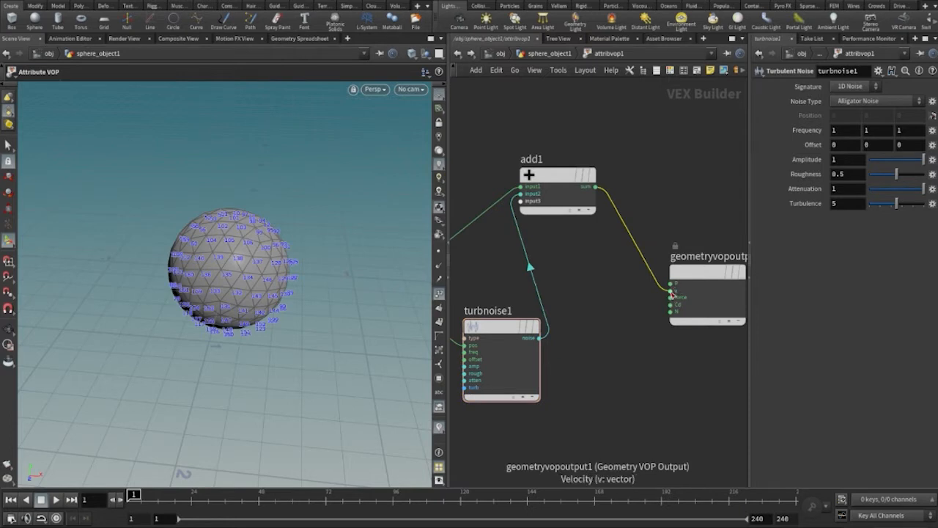
key(Delete)
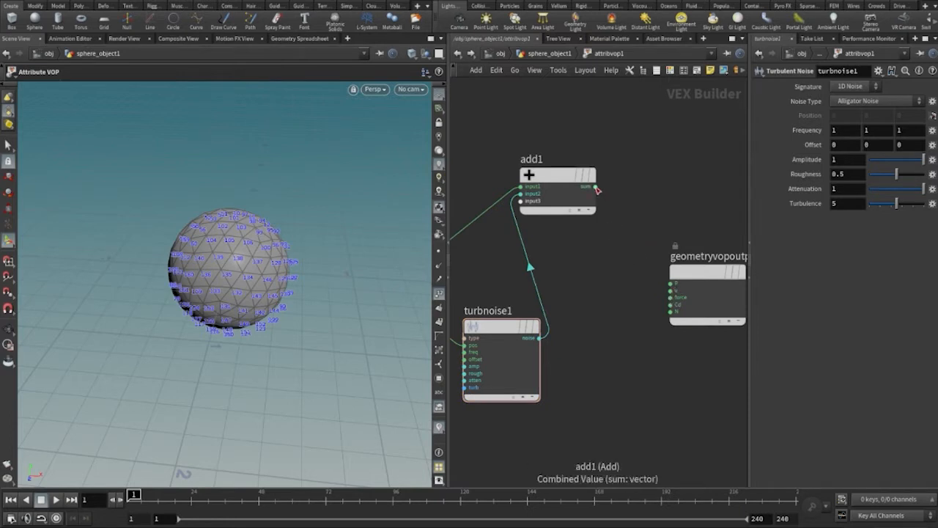
drag(595, 186, 670, 283)
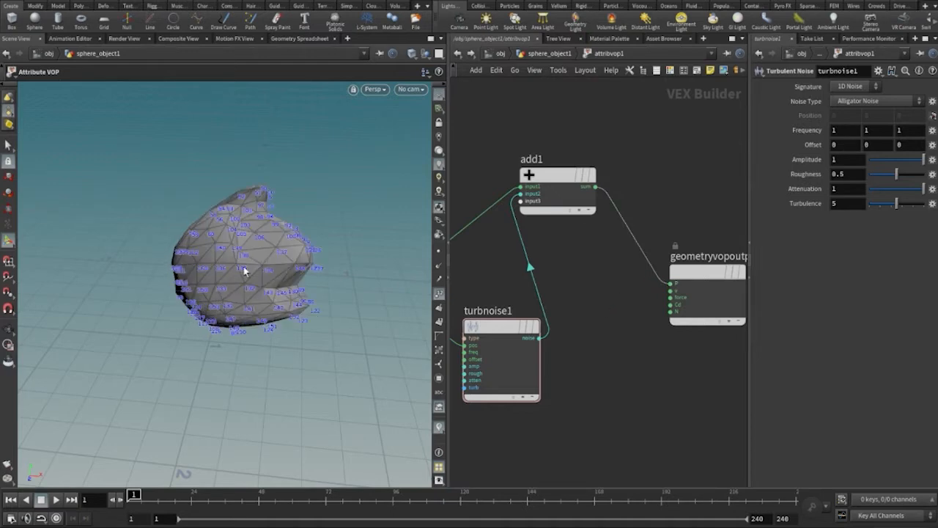
key(Escape)
drag(298, 256, 379, 251)
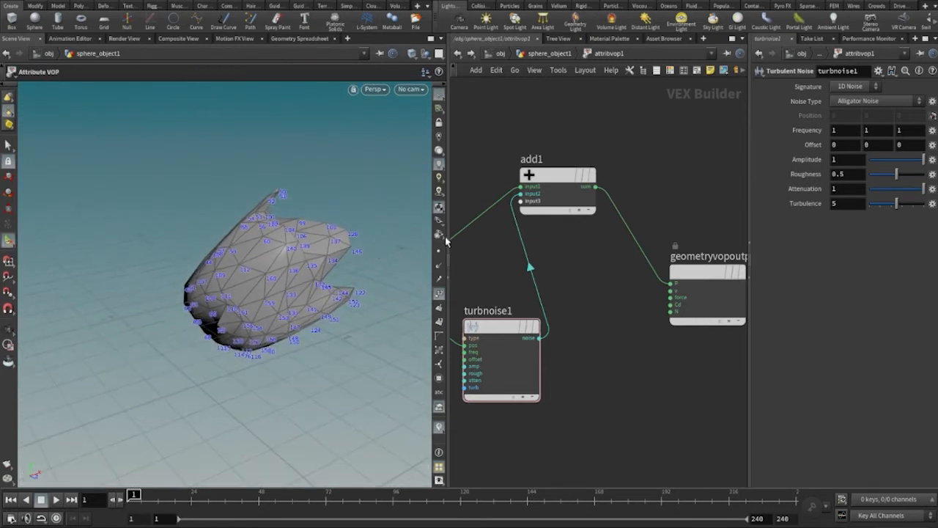
- Check attribvop1's Run Over setting in sphere_object1 and return inside its VOP network
middle_drag(637, 276, 716, 261)
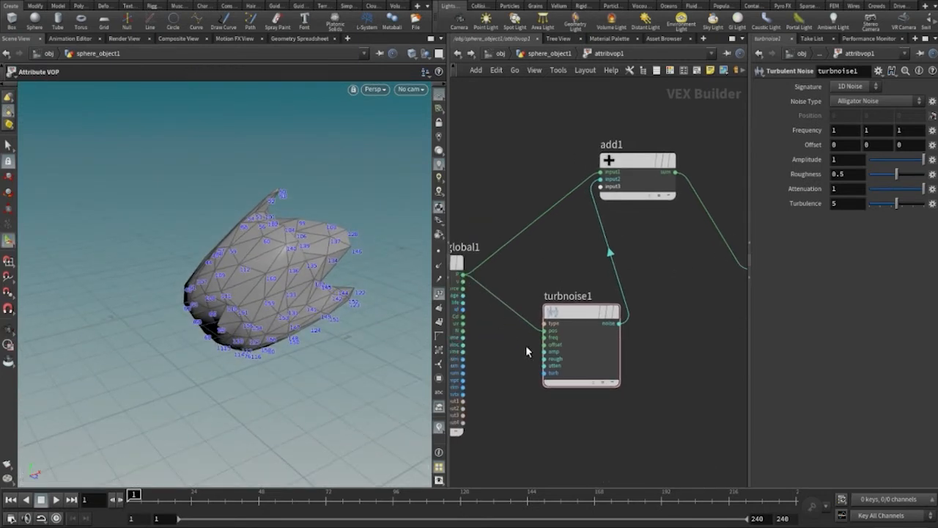
mouse_move(588, 315)
click(457, 54)
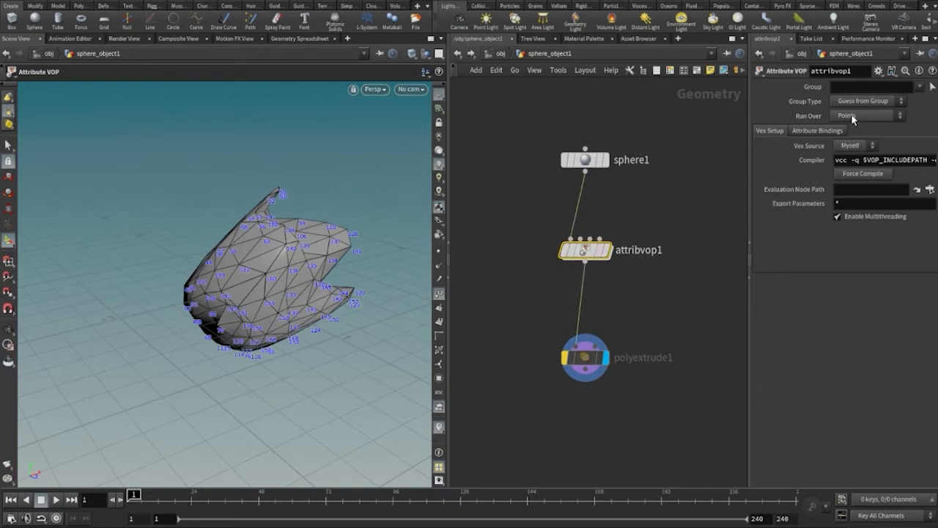
double_click(590, 252)
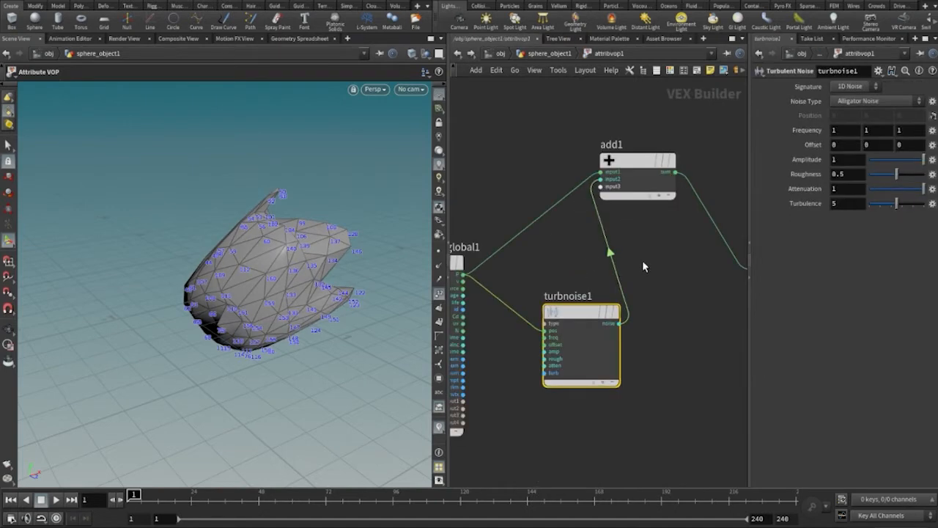
middle_drag(514, 282, 547, 258)
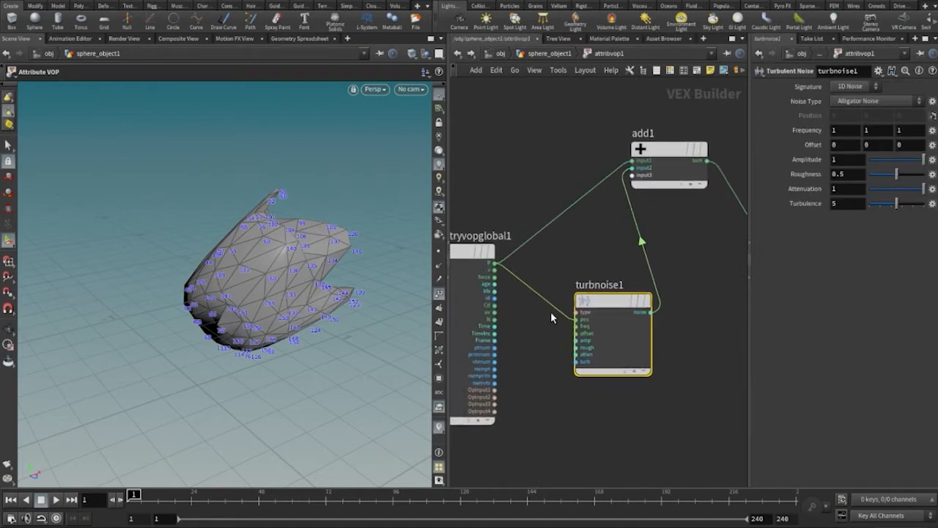
- Nudge turbnoise1 toward geometryvopglobal1, switch its signature to 3D Noise, and inspect the deformation from several angles
mouse_move(603, 287)
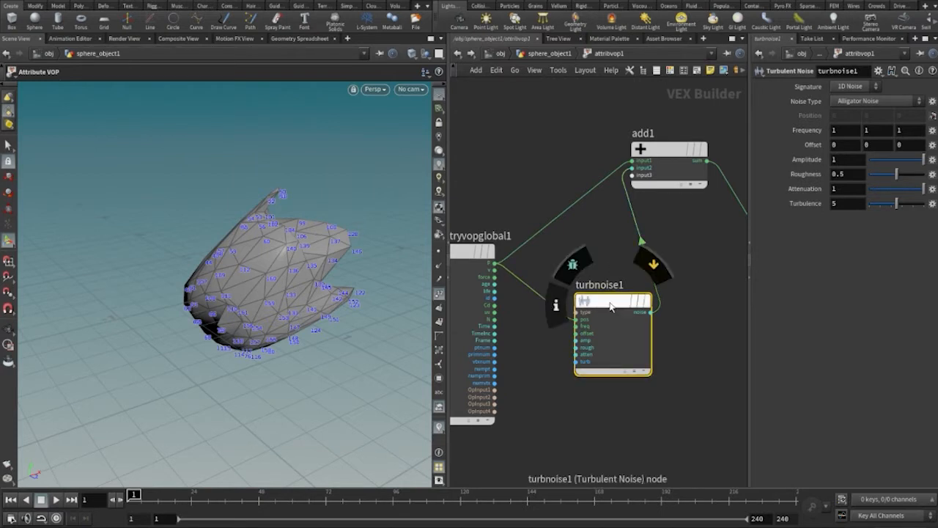
drag(611, 307, 602, 319)
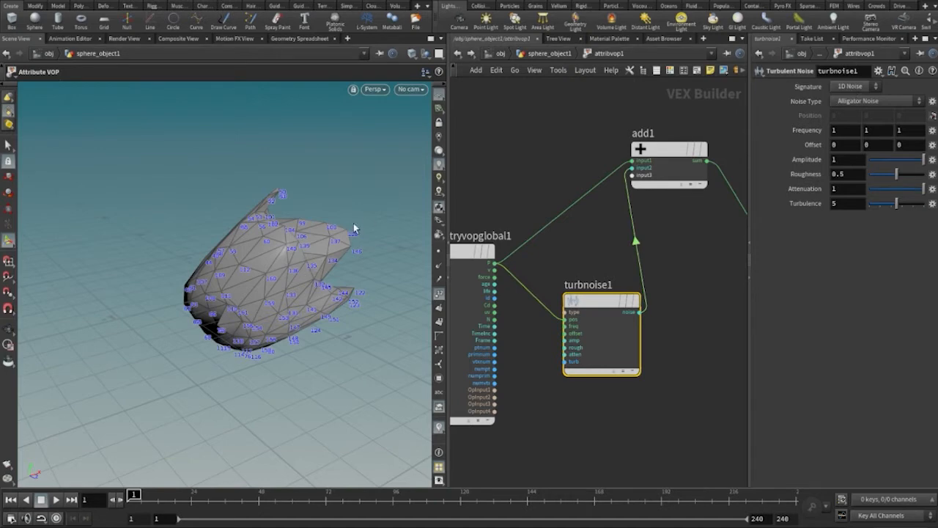
drag(338, 277, 320, 394)
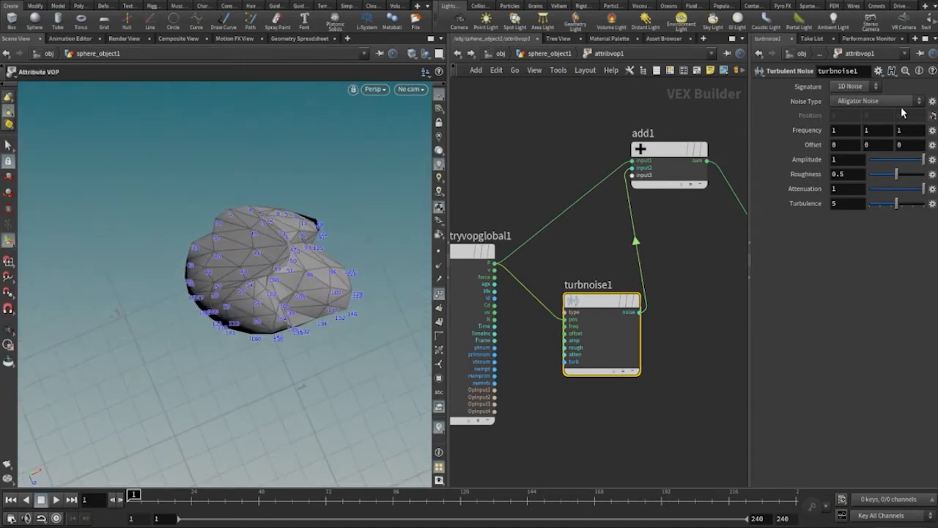
click(849, 84)
click(842, 108)
key(Escape)
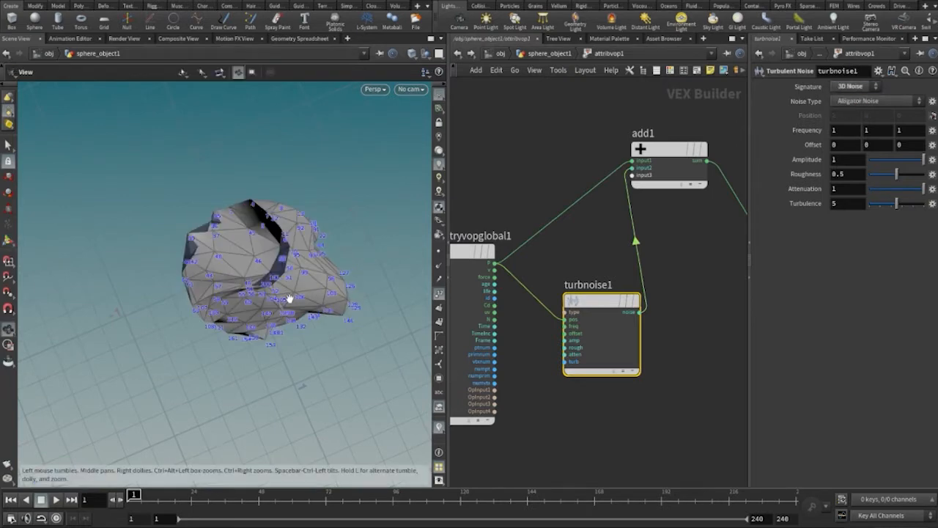
mouse_move(293, 300)
mouse_down()
mouse_move(318, 232)
mouse_move(299, 236)
mouse_move(317, 190)
mouse_move(333, 192)
mouse_up()
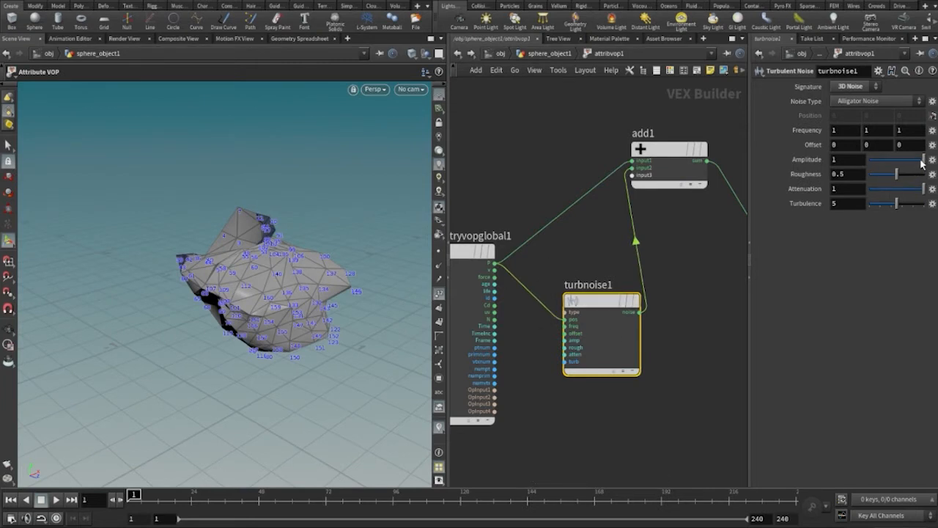
- Set turbnoise1's amplitude to 0.26, roughness to 0.74, attenuation to 0.52 and turbulence to 4
drag(922, 163, 894, 189)
mouse_move(597, 308)
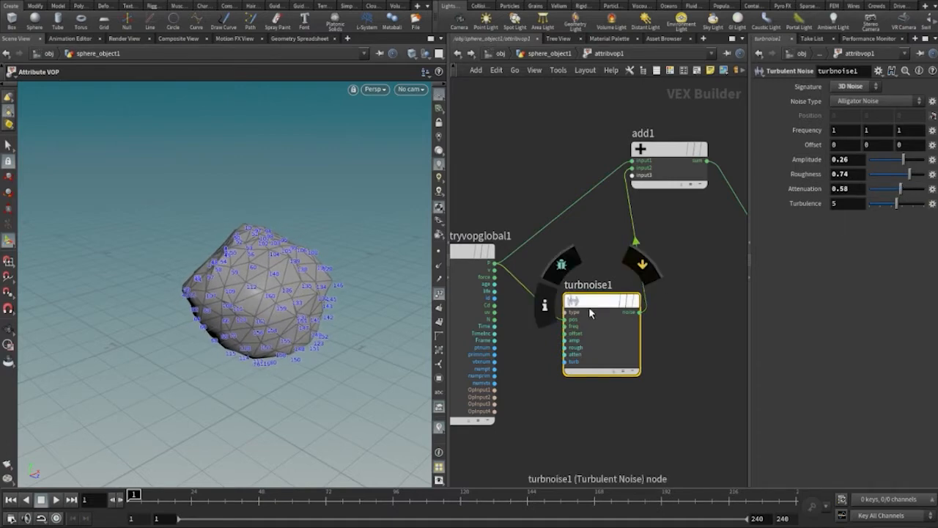
drag(901, 189, 890, 207)
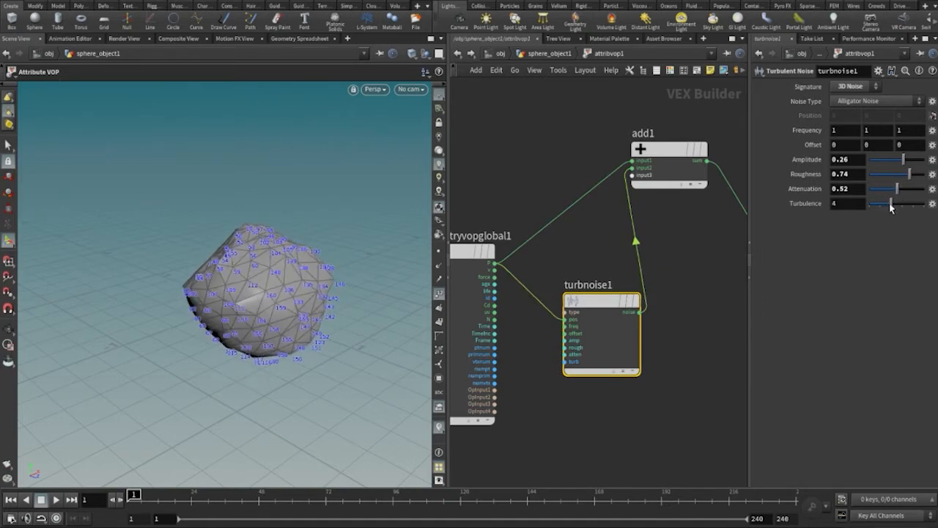
middle_drag(582, 273, 624, 250)
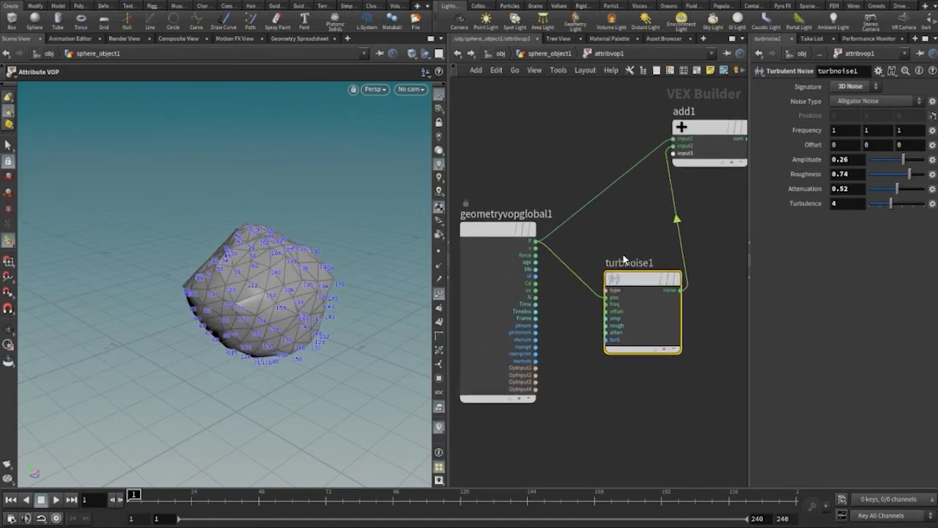
- Play the timeline, enable real-time playback, and stop at frame 151
click(56, 499)
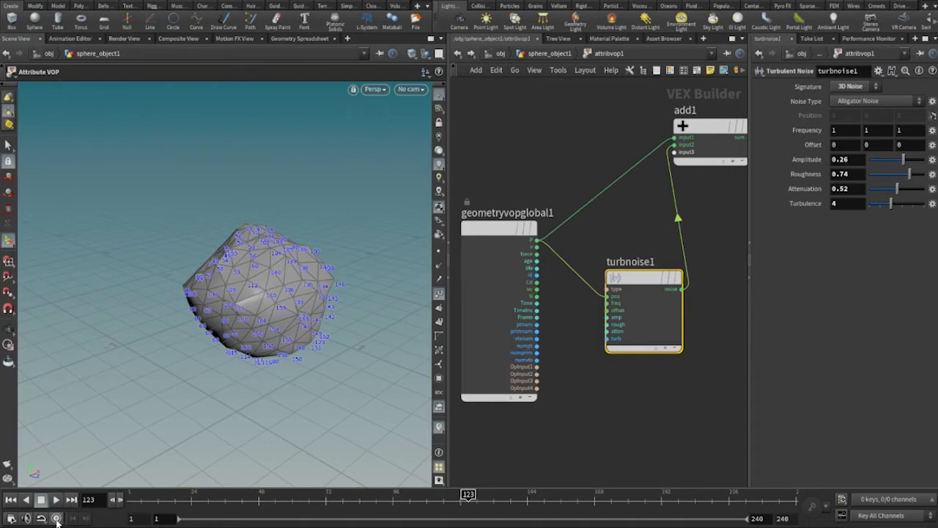
click(57, 501)
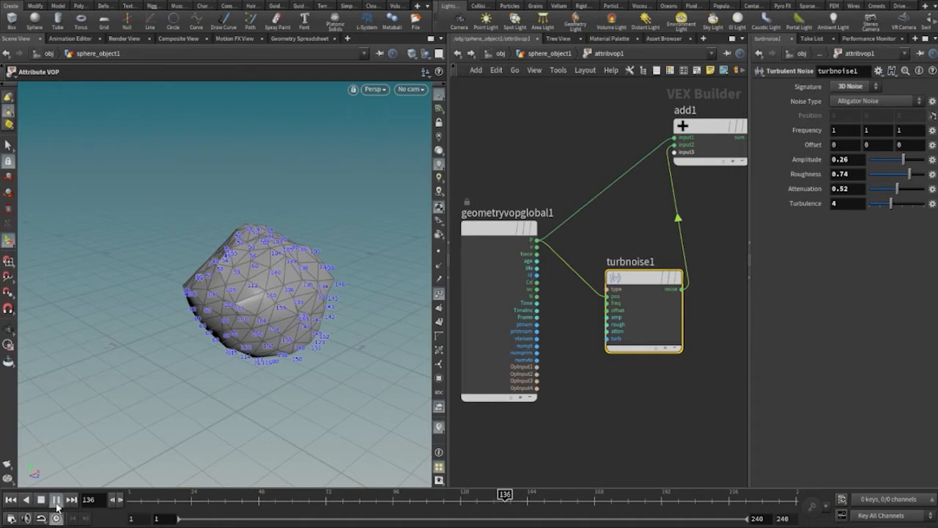
click(57, 503)
key(h)
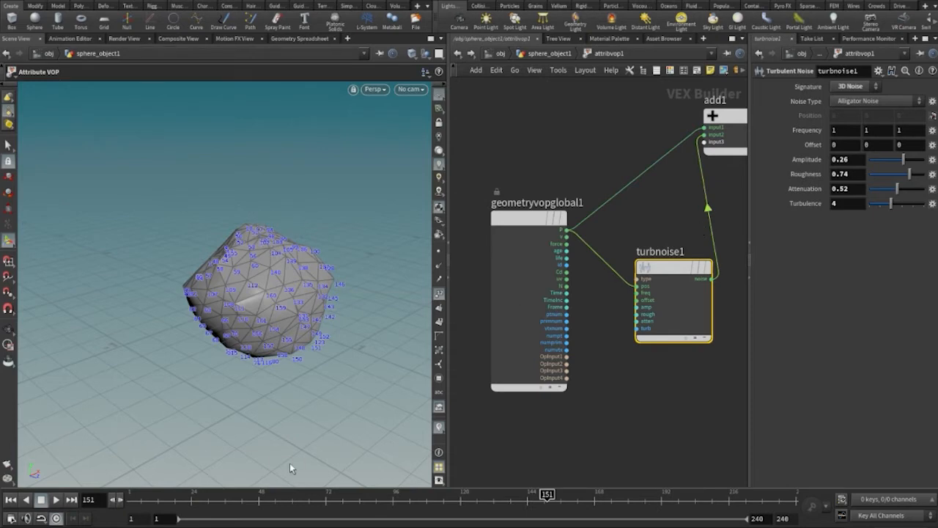
- Try shifting turbnoise1's Offset and reset it to its default
middle_drag(662, 218, 629, 230)
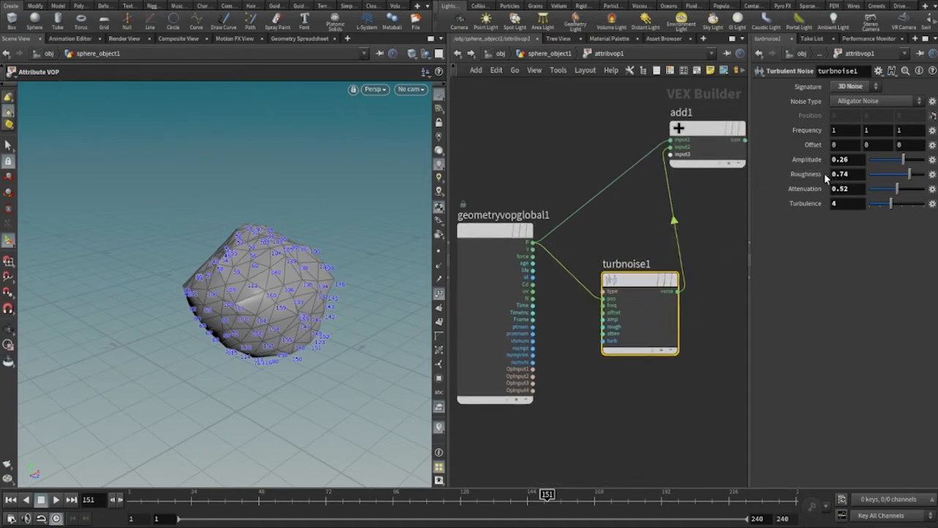
middle_drag(808, 146, 880, 156)
ctrl+middle_click(791, 145)
middle_drag(566, 242, 584, 227)
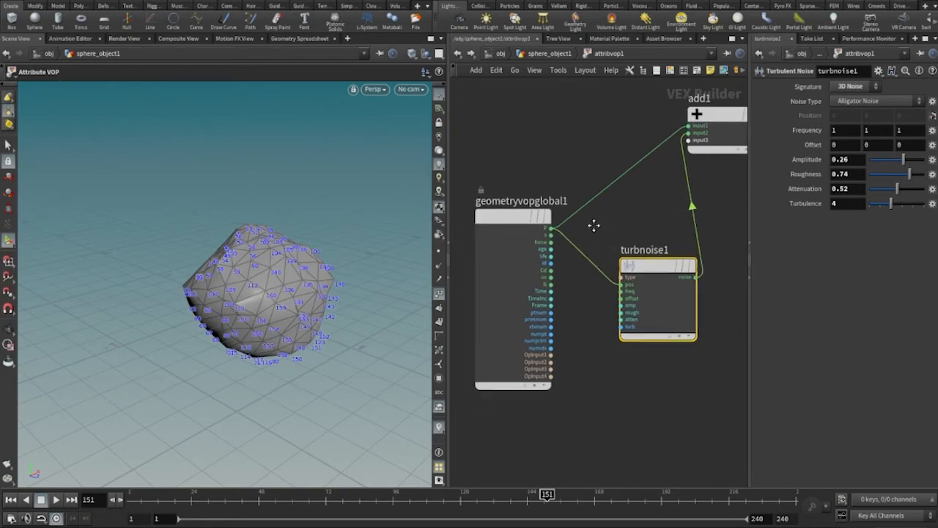
- Connect geometryvopglobal1's Time to turbnoise1's offset and play the timeline to preview the animated noise
click(553, 292)
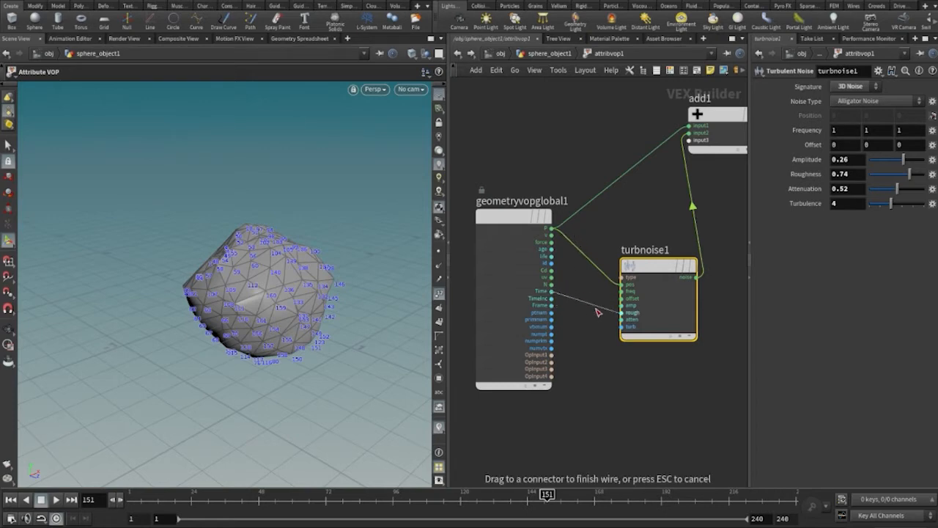
click(617, 298)
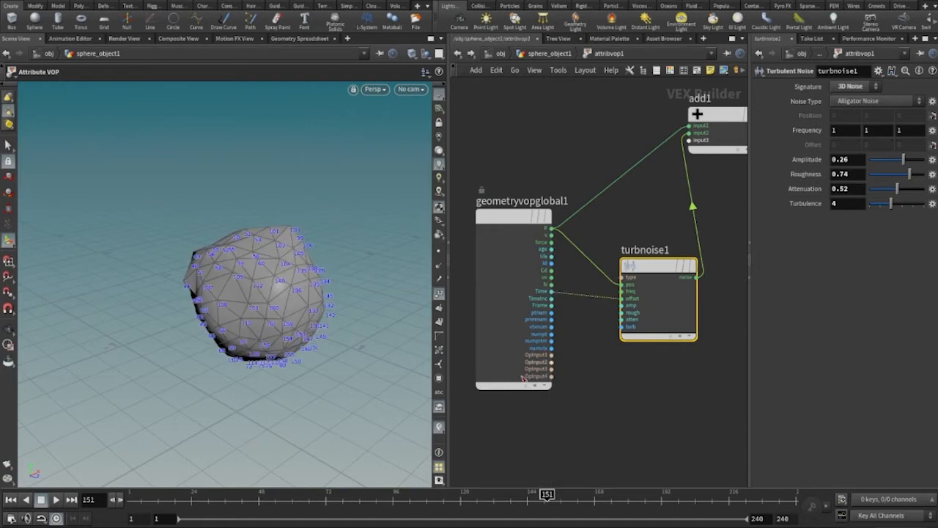
click(56, 500)
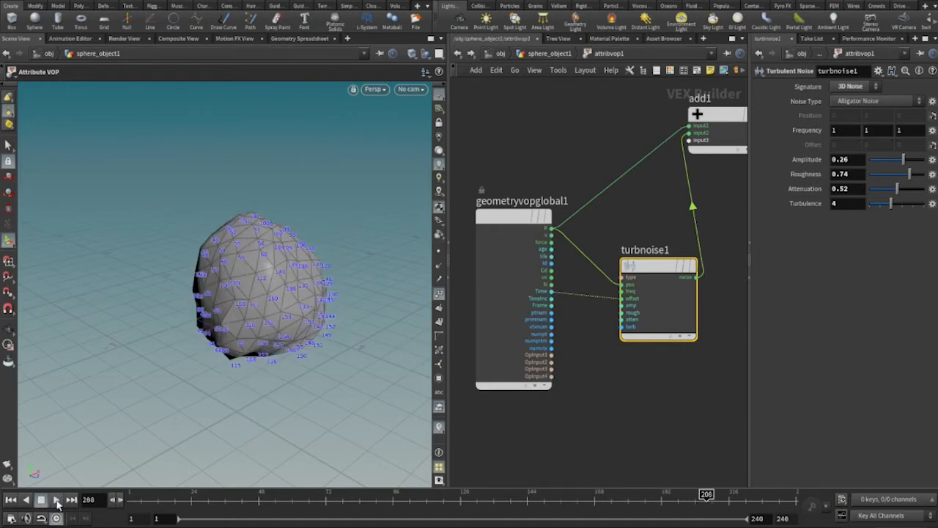
click(56, 499)
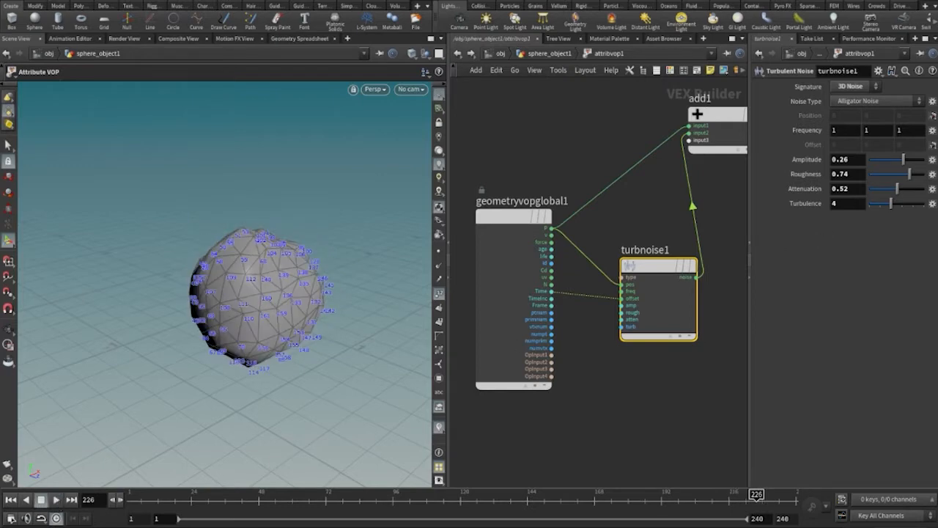
- Set turbnoise1's amplitude to 0.32, roughness to 0.62 and attenuation to 1, and preview the playback up to frame 114
drag(901, 161, 929, 190)
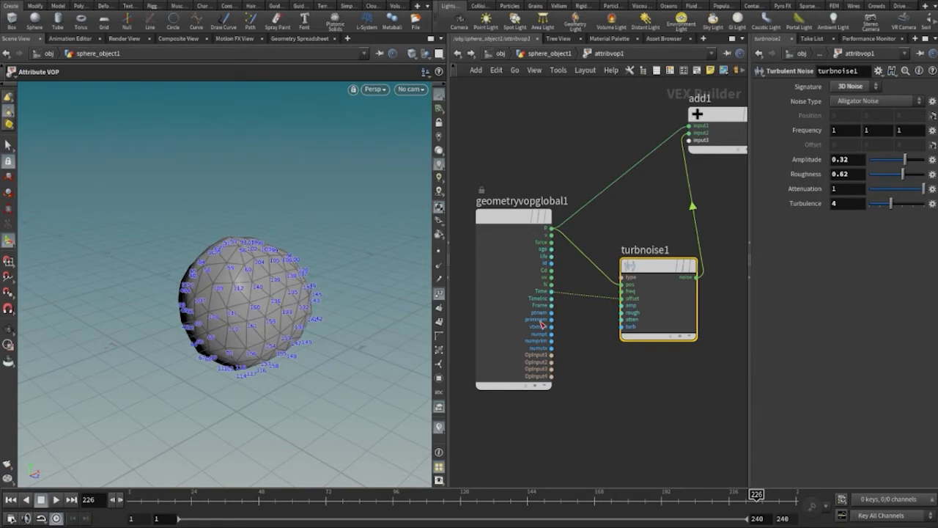
click(56, 499)
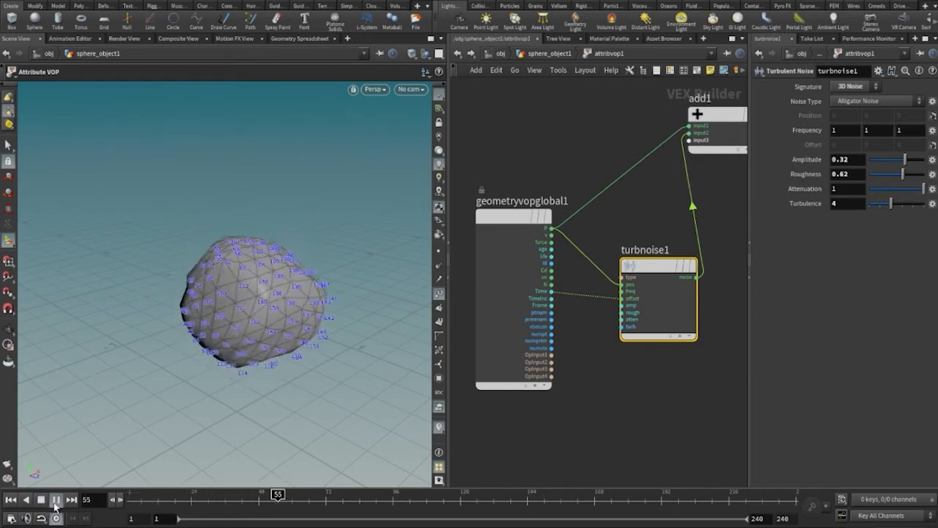
click(56, 501)
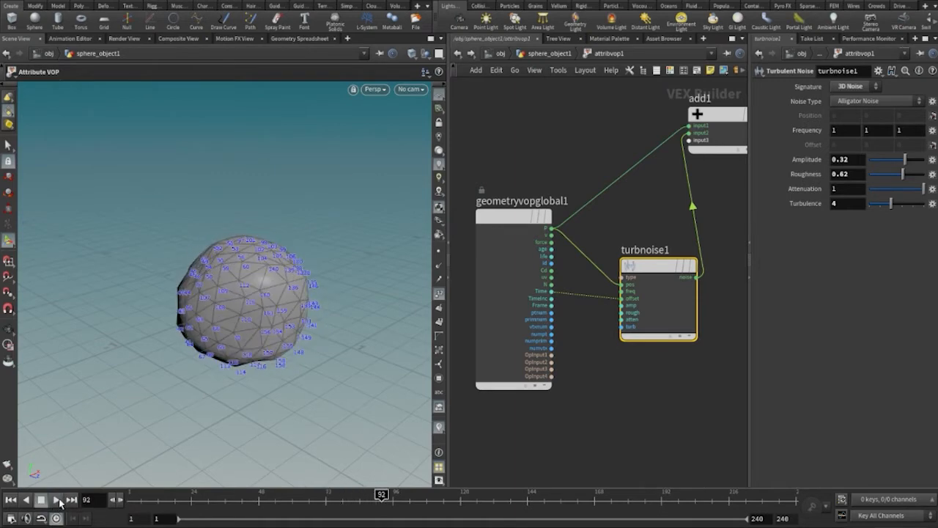
click(56, 499)
click(56, 499)
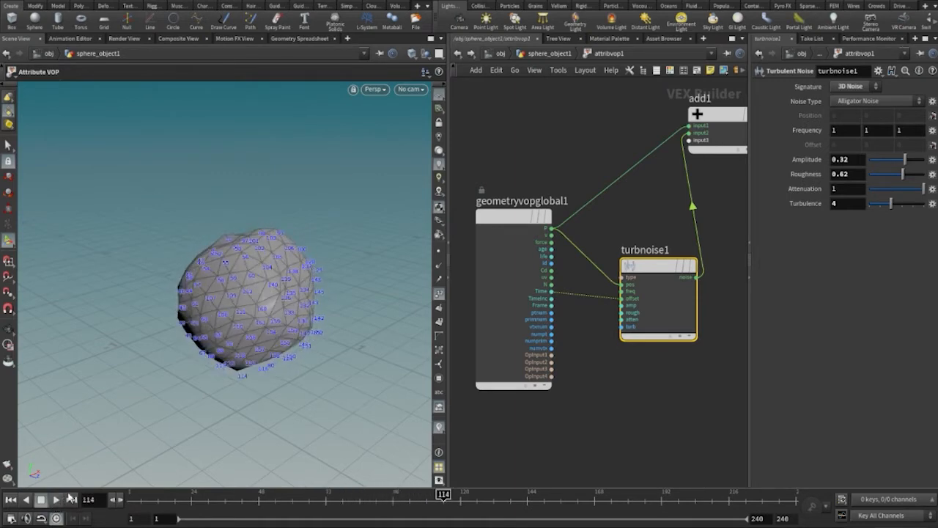
- Re-enable the bypassed polyextrude1 node in the sphere_object1 network and preview the animation, stopping at frame 190
click(457, 54)
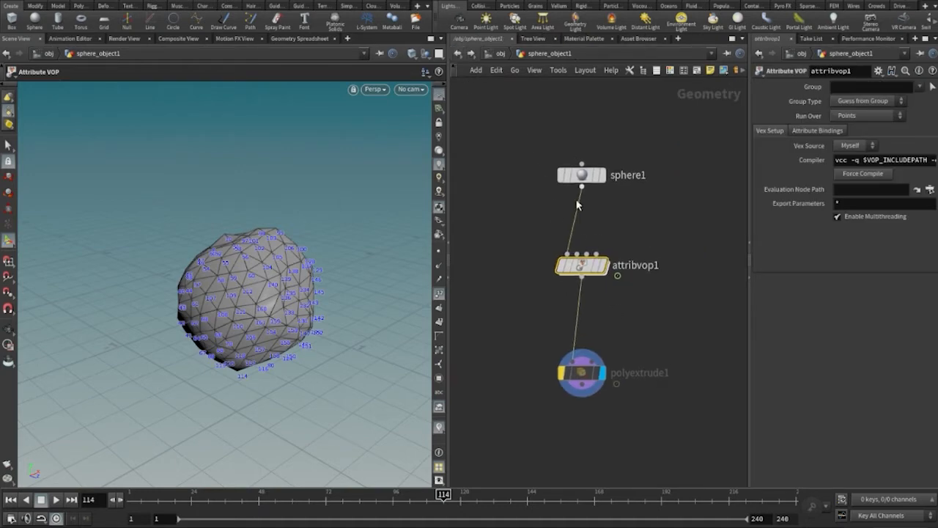
mouse_move(582, 268)
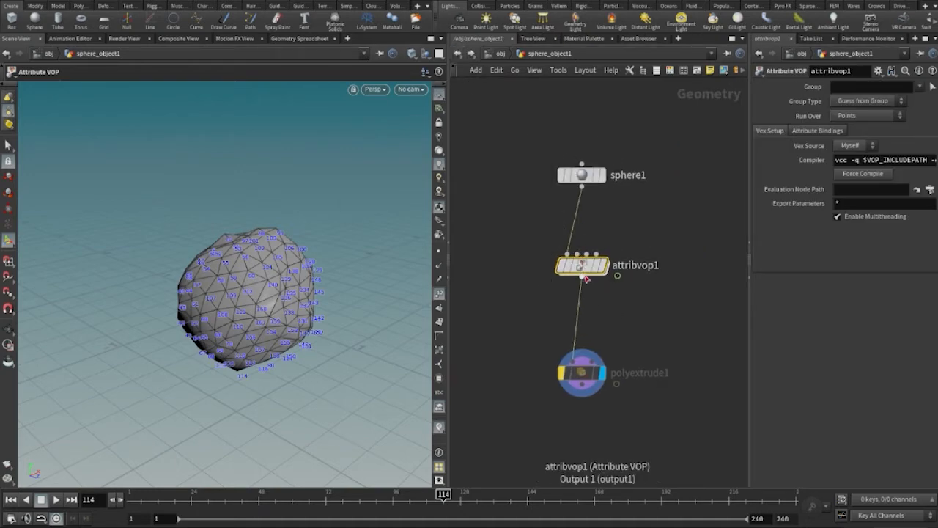
drag(583, 269, 596, 267)
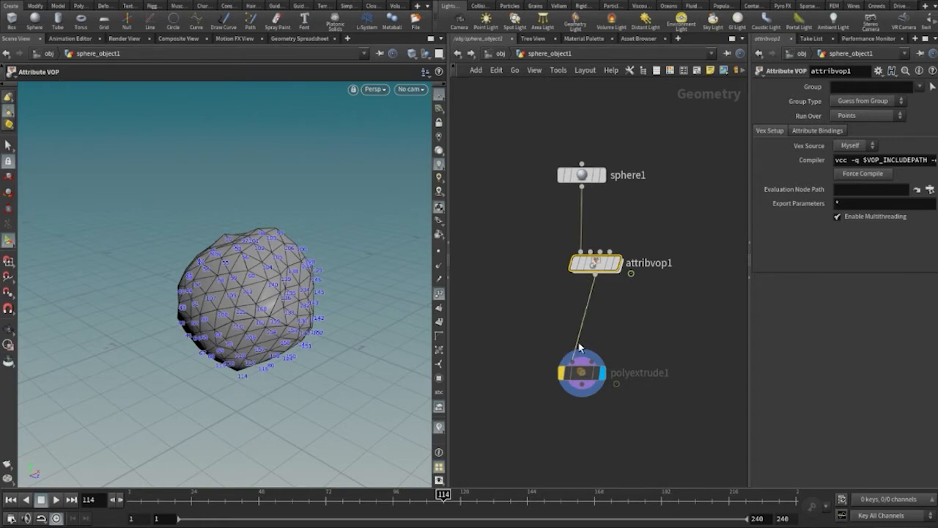
mouse_move(595, 265)
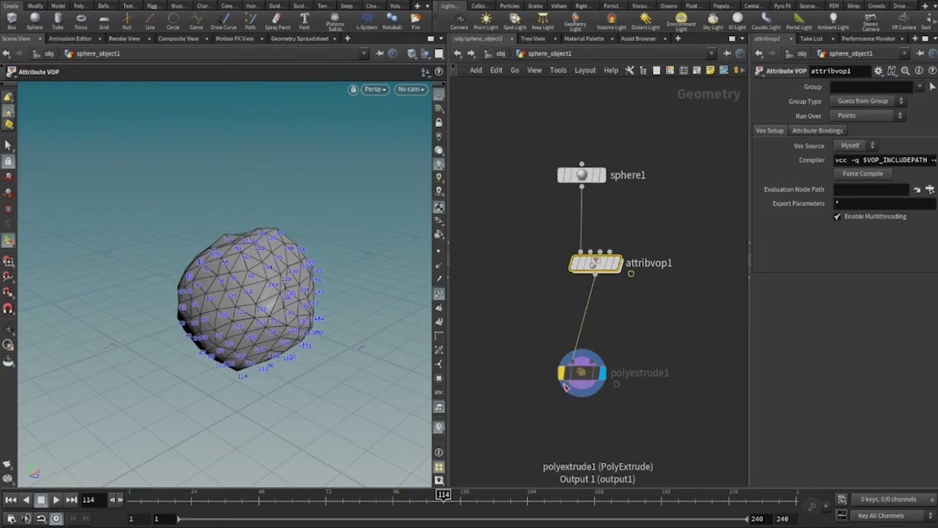
click(563, 379)
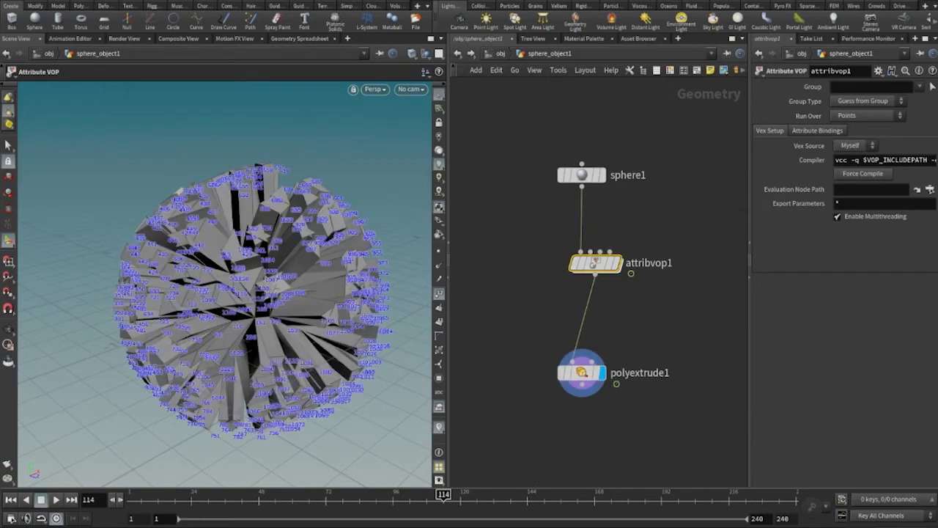
click(57, 499)
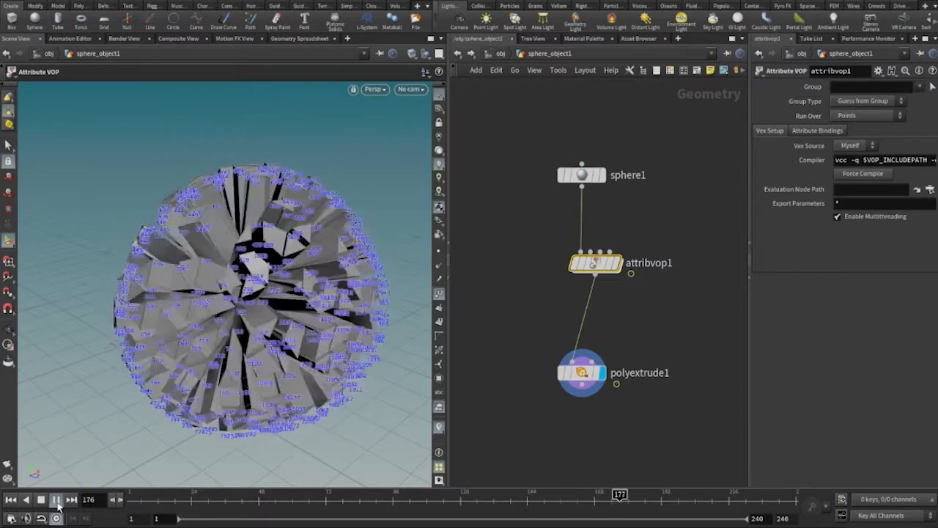
click(57, 500)
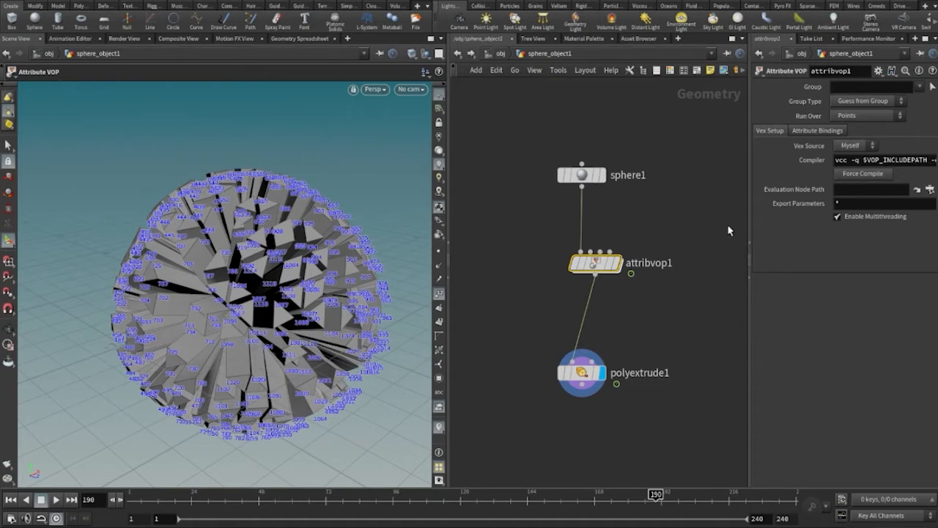
- Set polyextrude1's extrusion distance to 0.57
key(h)
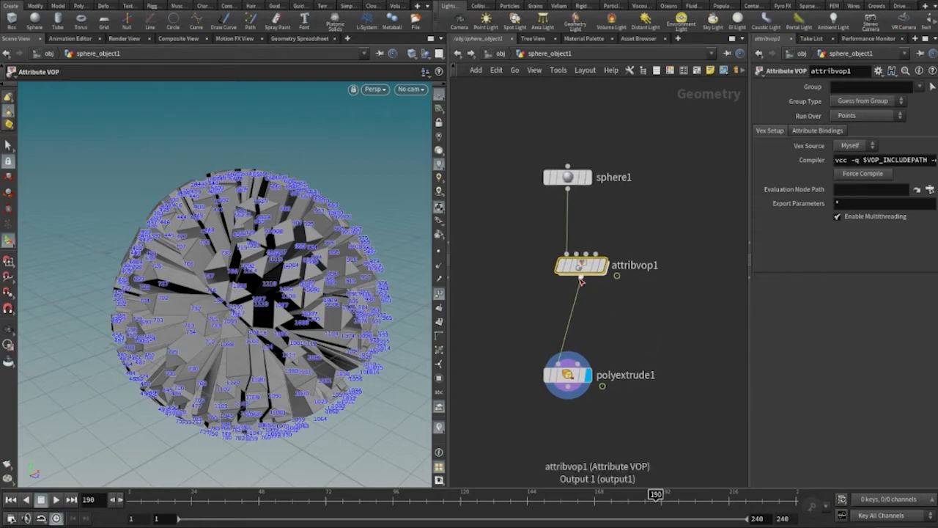
drag(235, 306, 358, 279)
middle_drag(625, 354, 643, 329)
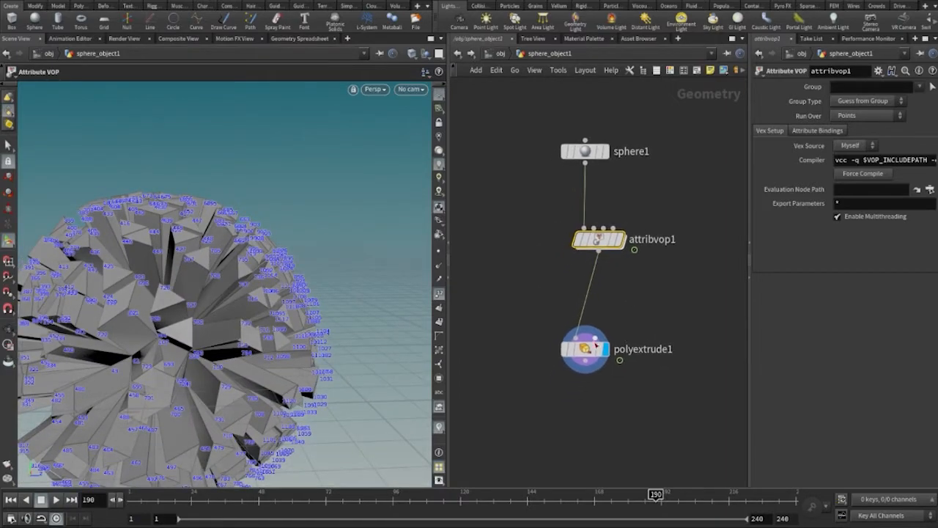
click(584, 349)
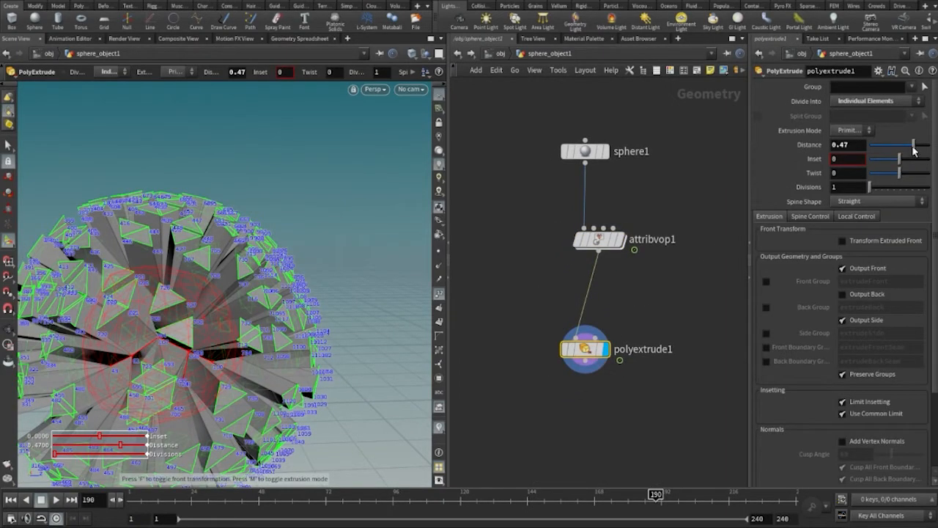
mouse_move(913, 149)
mouse_down()
mouse_move(900, 150)
mouse_move(917, 155)
mouse_up()
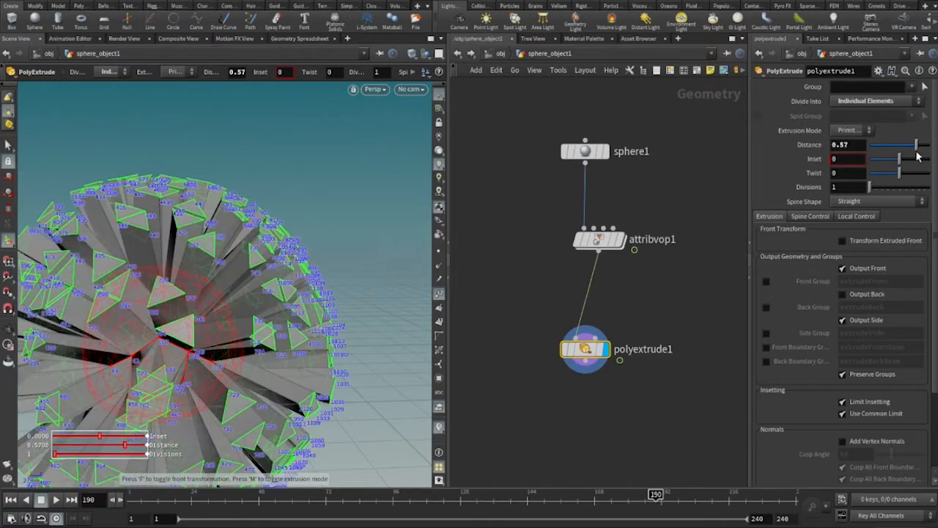
right_click(380, 251)
key(Escape)
drag(335, 231, 192, 174)
key(Return)
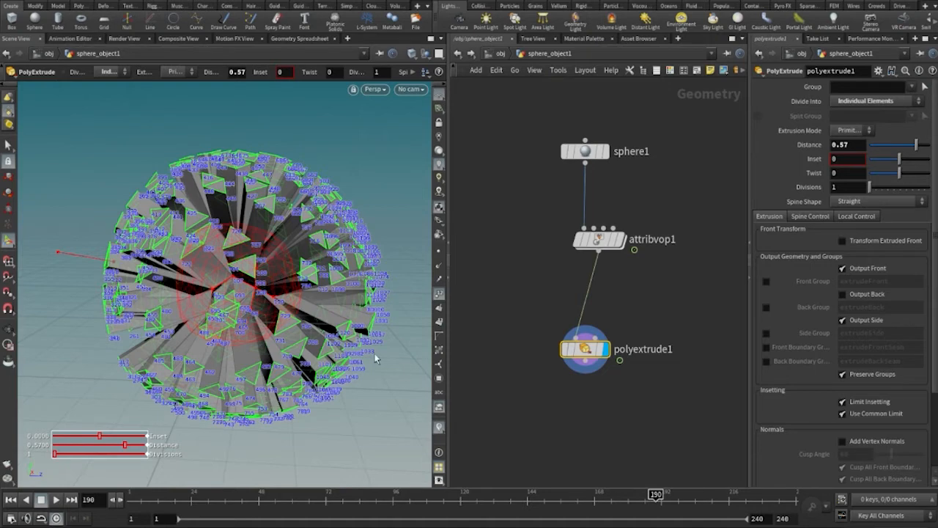
- Reposition the add1 node farther from turbnoise1 inside attribvop1 and return to the sphere_object1 network
middle_drag(681, 302, 658, 308)
mouse_move(577, 253)
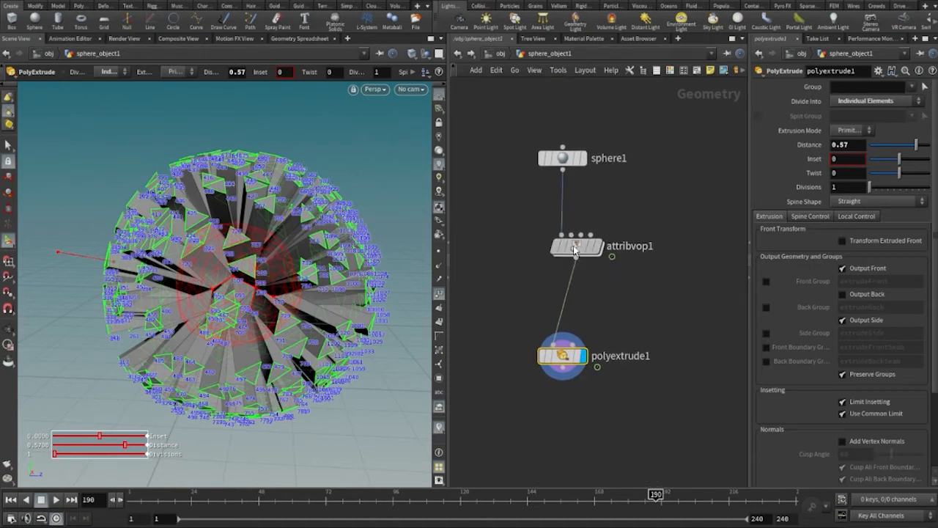
double_click(575, 250)
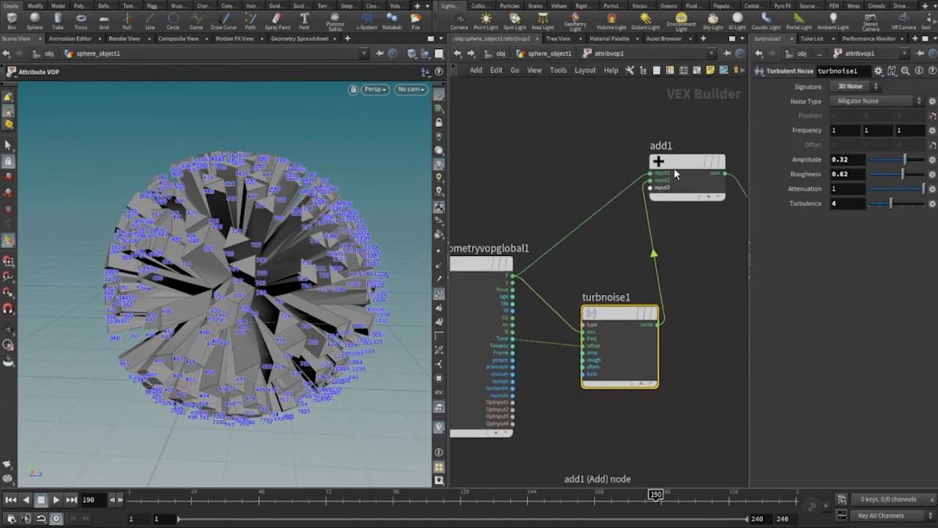
drag(688, 163, 711, 202)
middle_drag(505, 206, 555, 168)
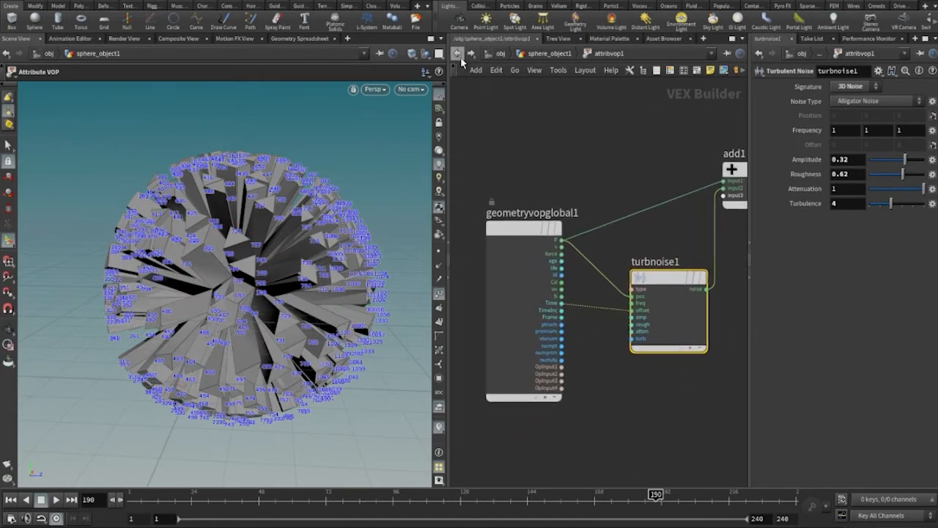
click(460, 56)
- Enable polyextrude1's Distance Scale local attribute zscale and adjust the extrusion distance to 0.575844
middle_drag(618, 314, 613, 286)
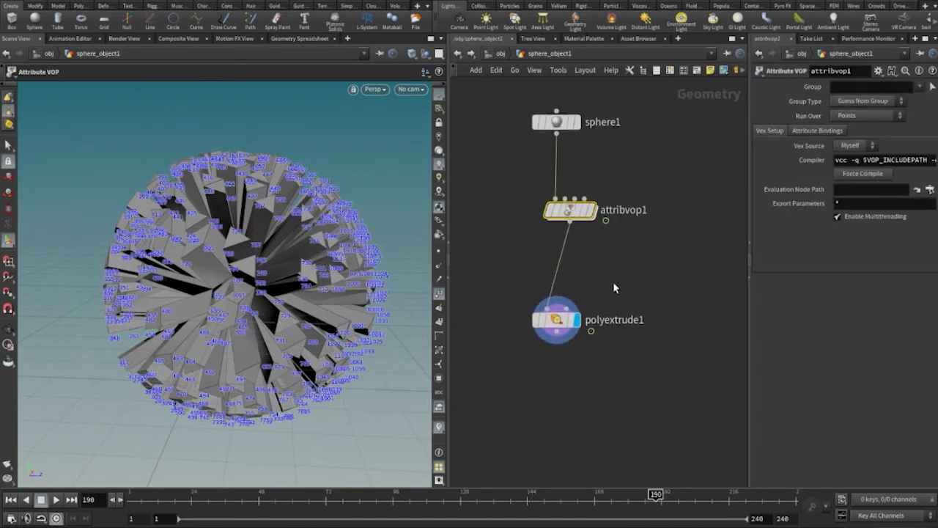
click(565, 322)
middle_drag(638, 398, 638, 408)
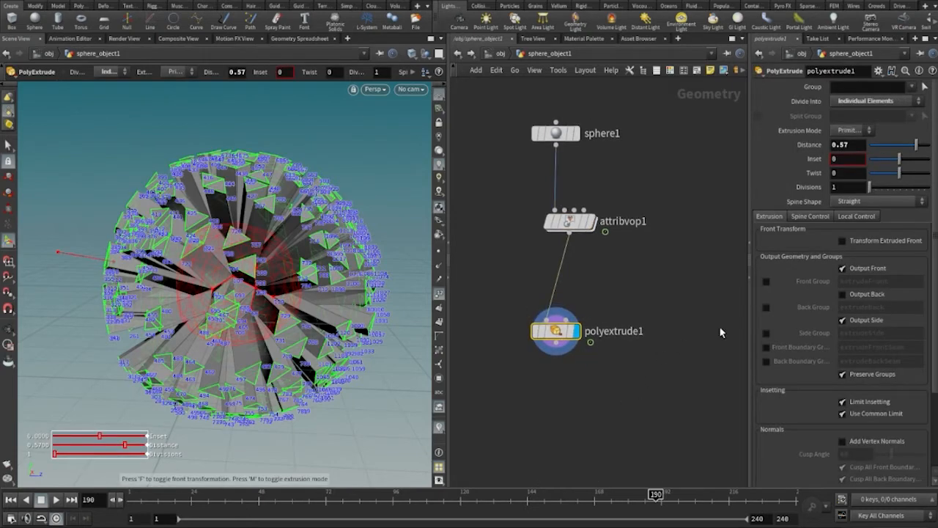
click(859, 218)
click(765, 243)
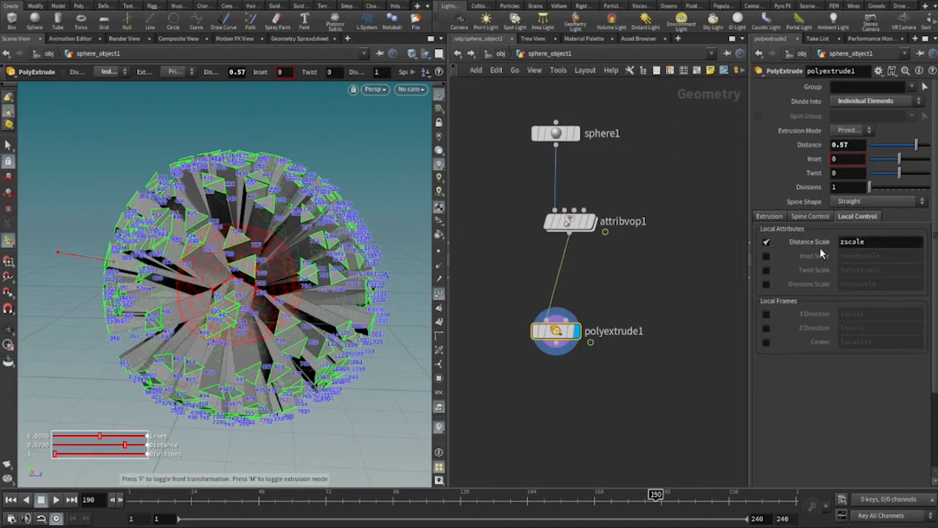
drag(880, 241, 803, 243)
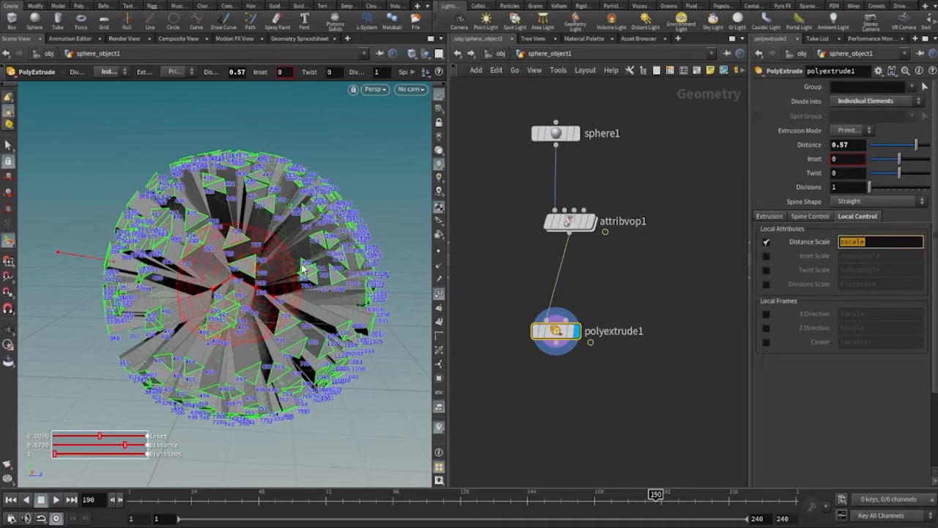
drag(328, 291, 217, 258)
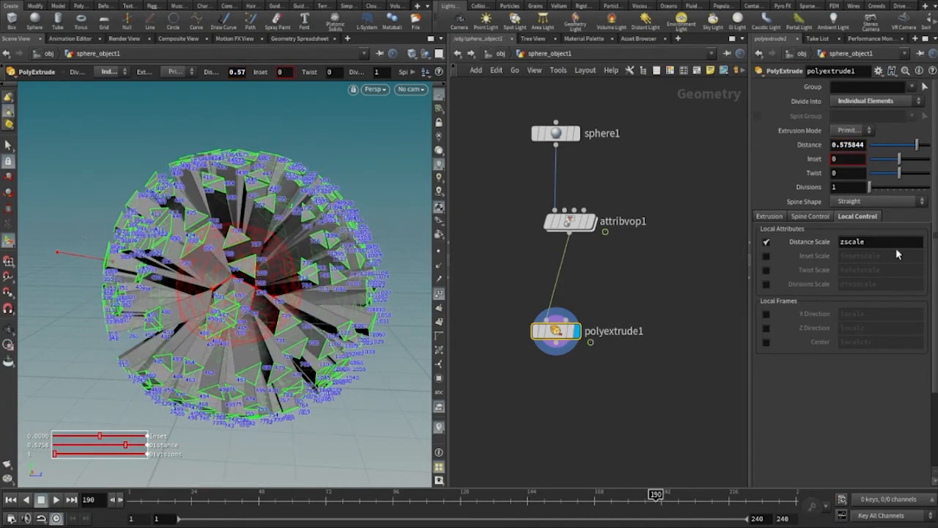
double_click(867, 244)
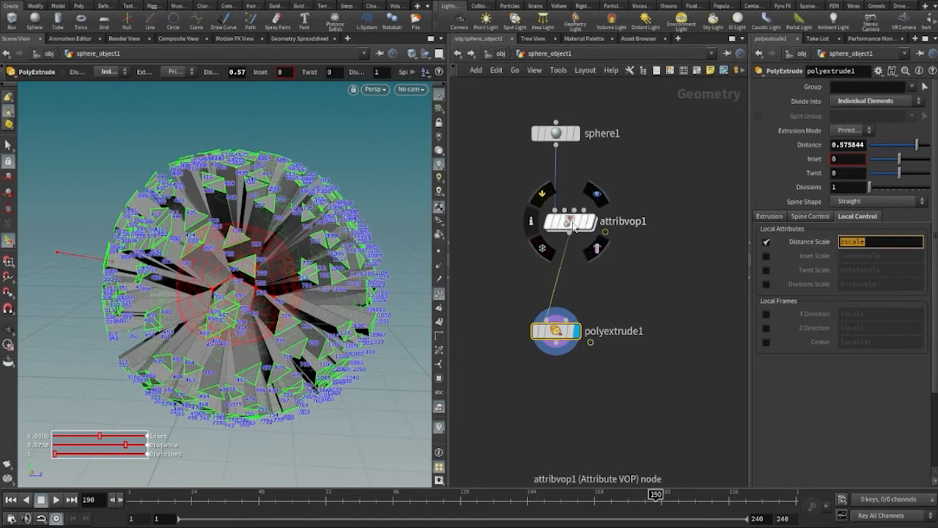
- Add a Bind Export node below turbnoise1 inside the attribvop1 network
double_click(574, 227)
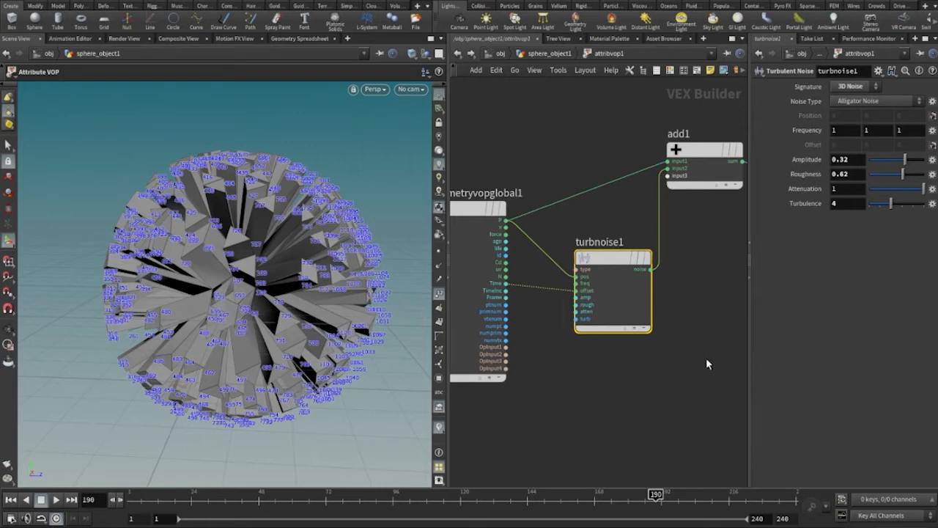
middle_drag(678, 354, 663, 332)
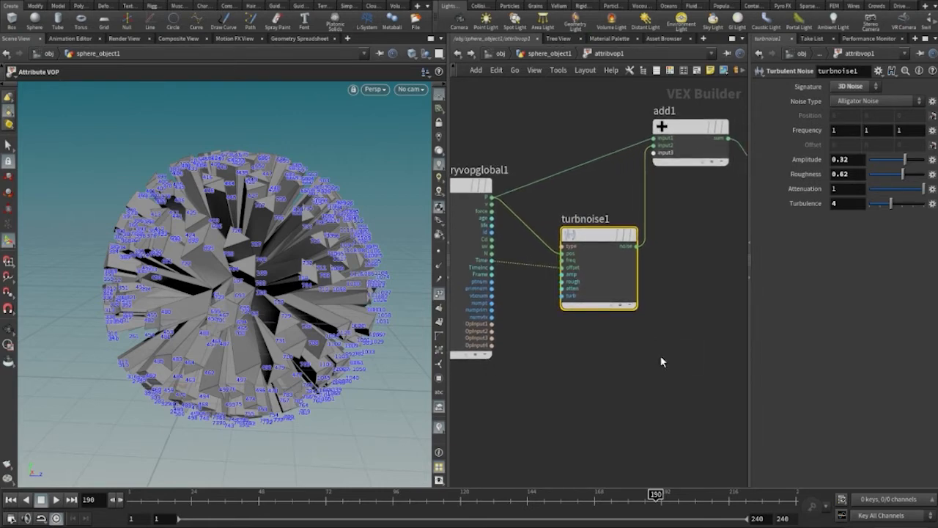
middle_drag(669, 359, 647, 356)
click(650, 358)
key(Tab)
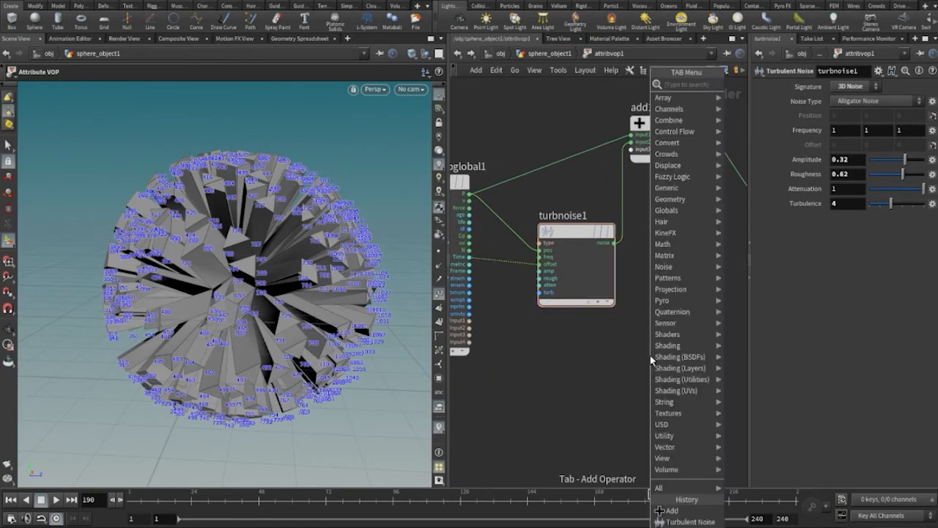
text(bin)
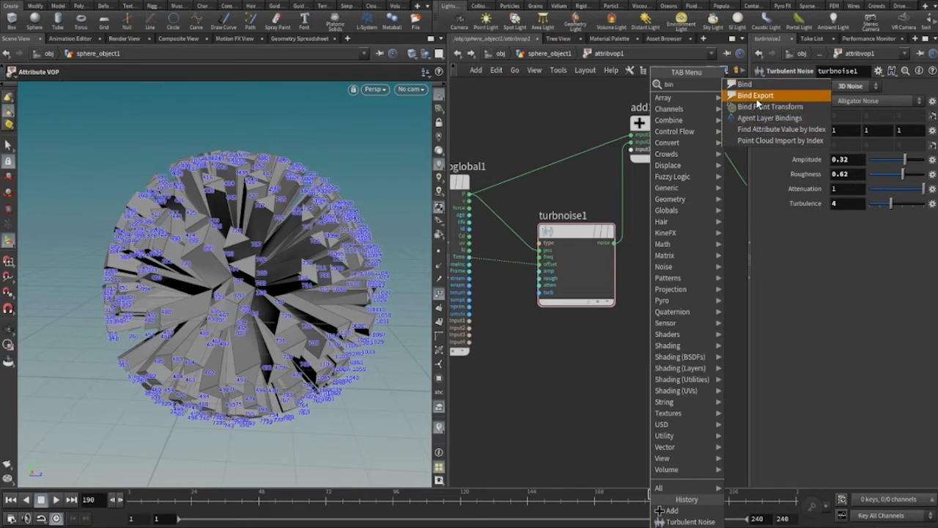
click(755, 95)
click(678, 353)
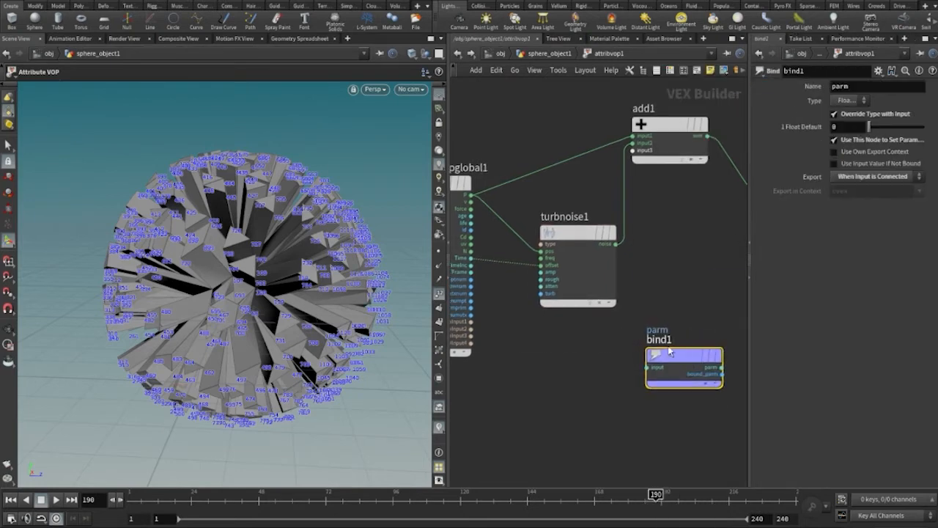
- Reposition the bind1 node and connect turbnoise1's noise output to its input
drag(674, 359, 696, 359)
click(667, 368)
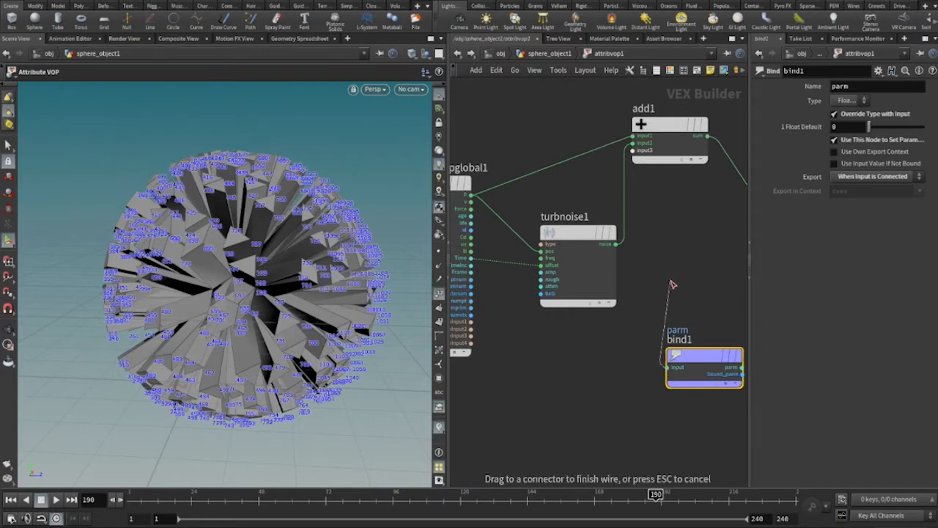
click(633, 267)
- Name bind1's exported parameter zscale
middle_drag(690, 329, 662, 333)
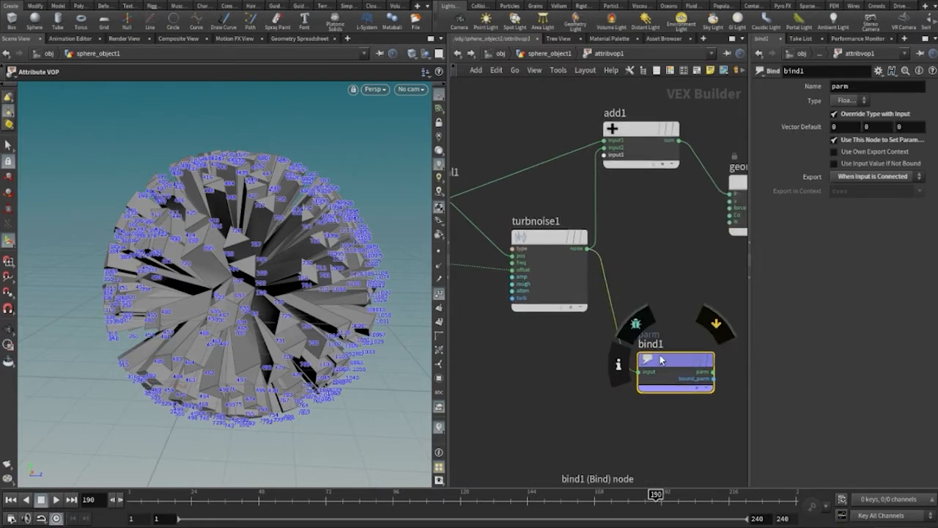
double_click(853, 87)
text(zscale)
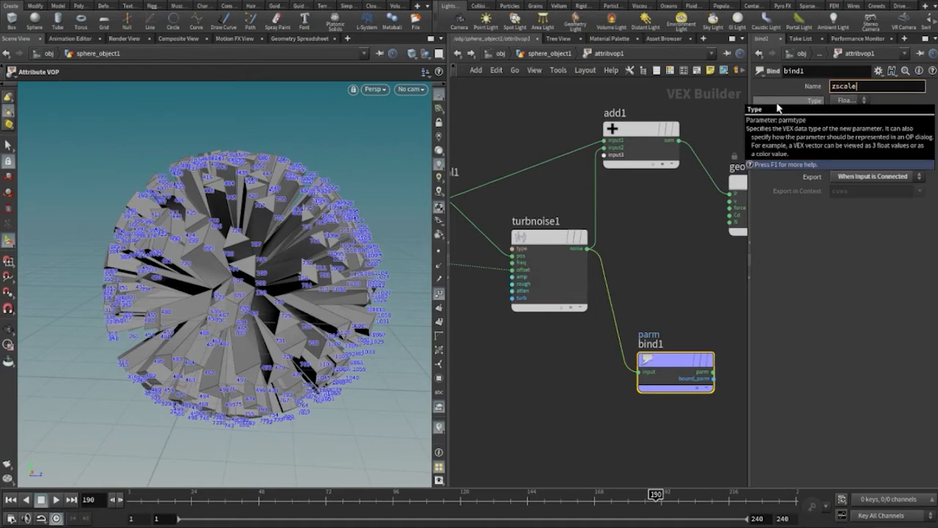
key(Return)
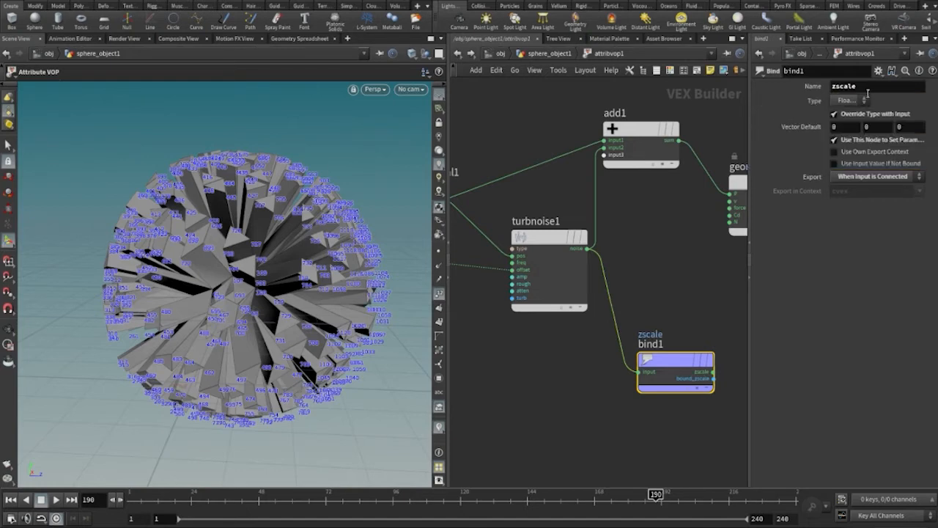
middle_drag(716, 278, 736, 273)
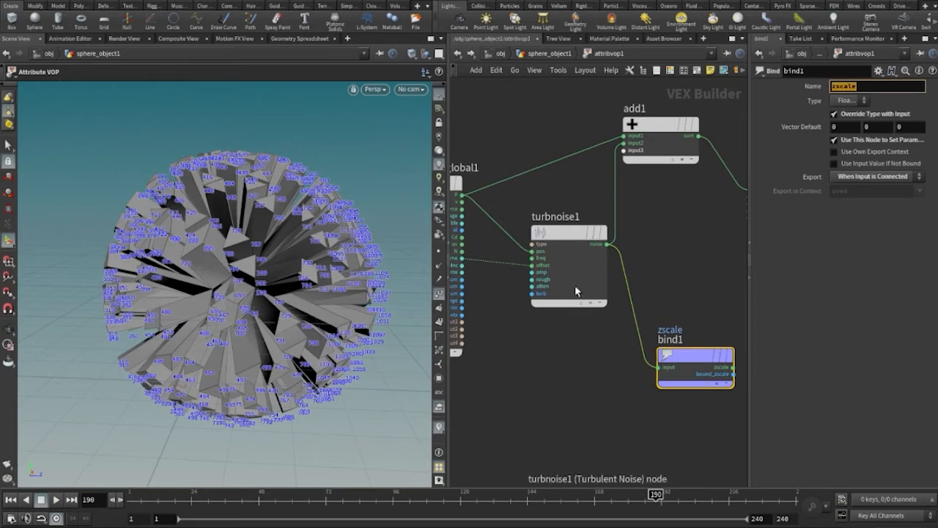
- Return to the sphere_object1 geometry network and set attribvop1 to run over Primitives
middle_drag(615, 361, 638, 355)
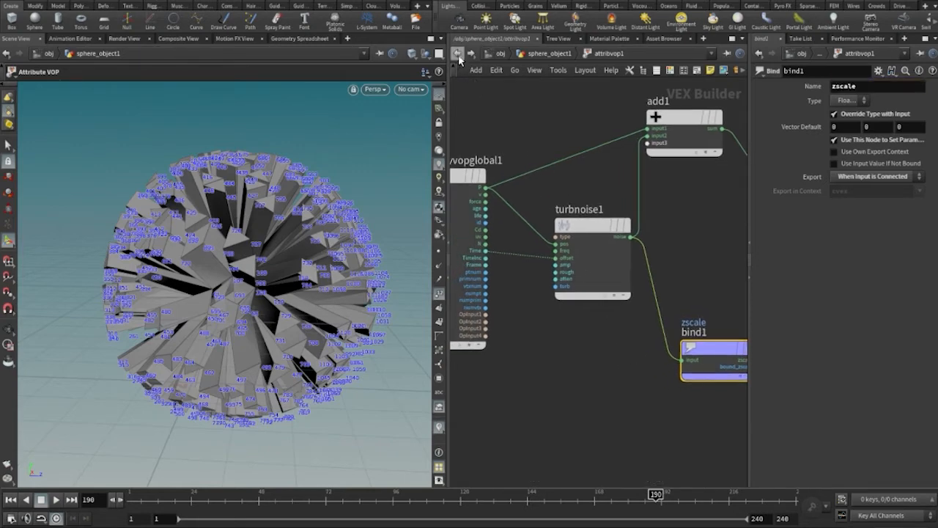
click(457, 54)
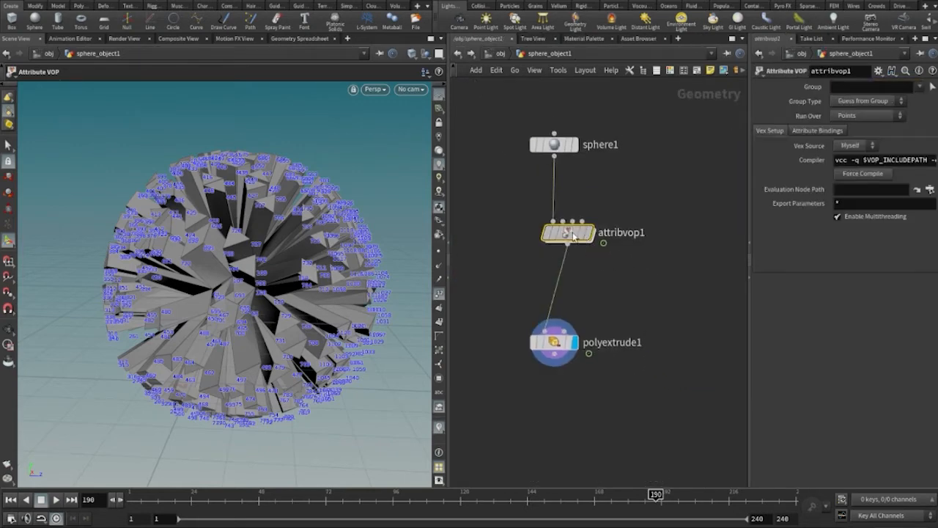
click(854, 117)
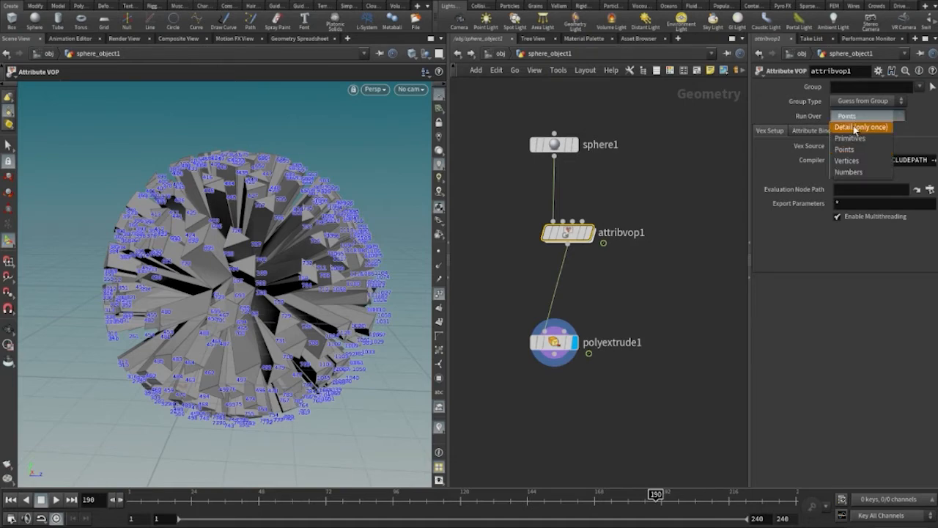
click(860, 144)
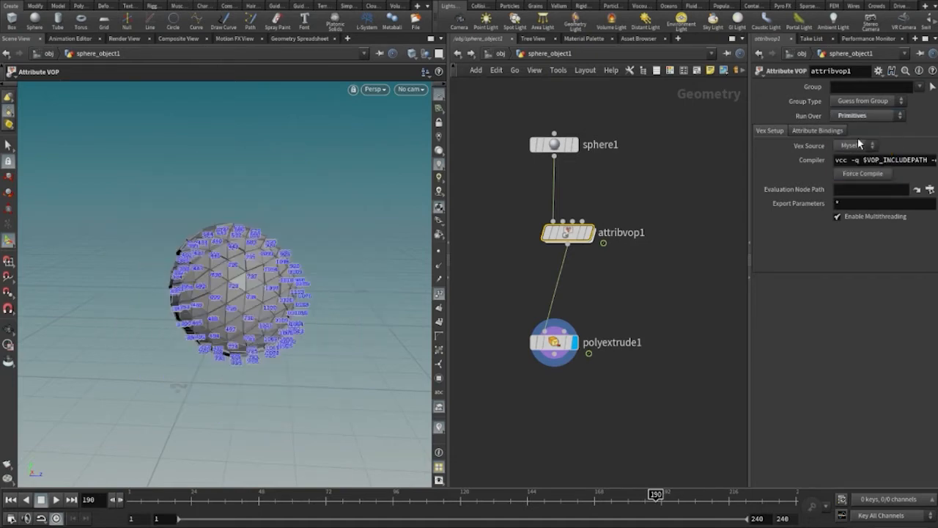
key(Escape)
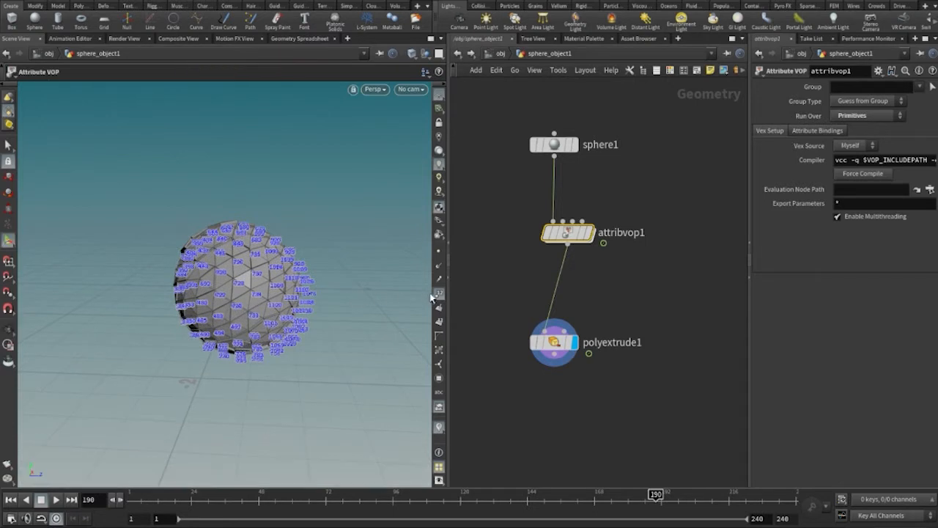
- Turn off the primitive number display in the viewport and frame the extruded sphere closer
click(438, 293)
drag(339, 293, 258, 274)
right_drag(258, 273, 341, 274)
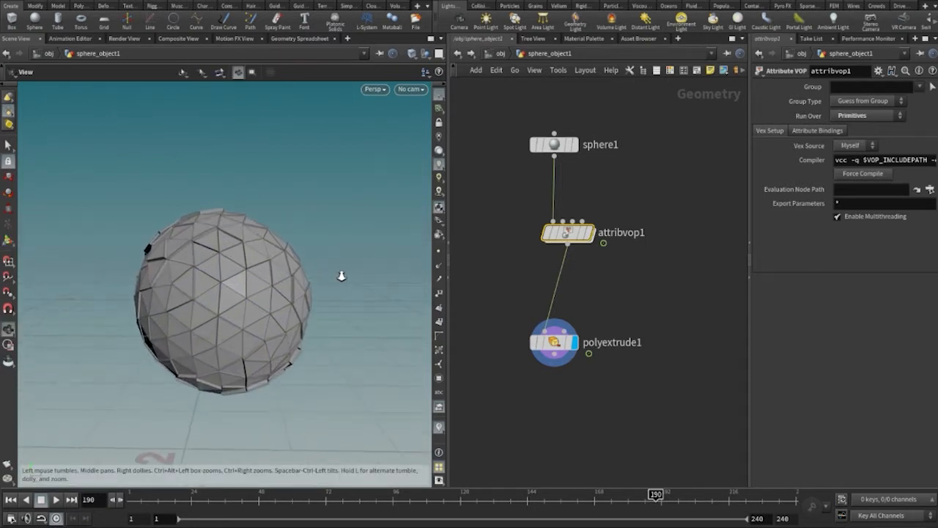
middle_drag(342, 274, 332, 215)
middle_drag(376, 257, 359, 230)
right_drag(359, 229, 353, 180)
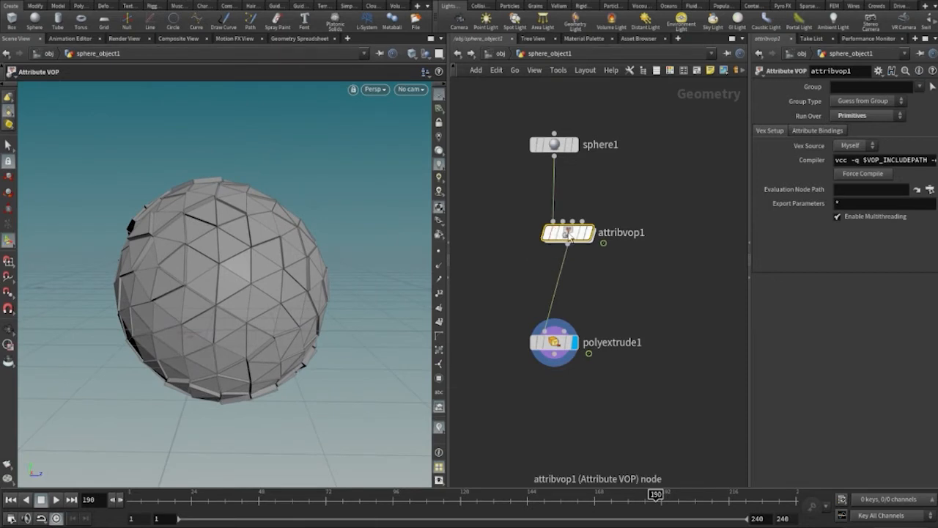
- Set turbnoise1's amplitude to 2 inside attribvop1 and play the animation to check the extrusions
double_click(568, 234)
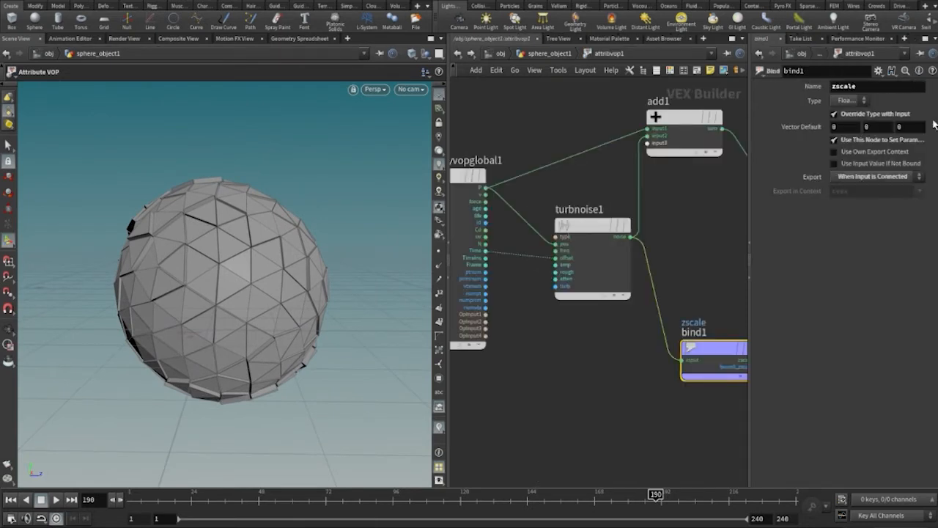
click(608, 229)
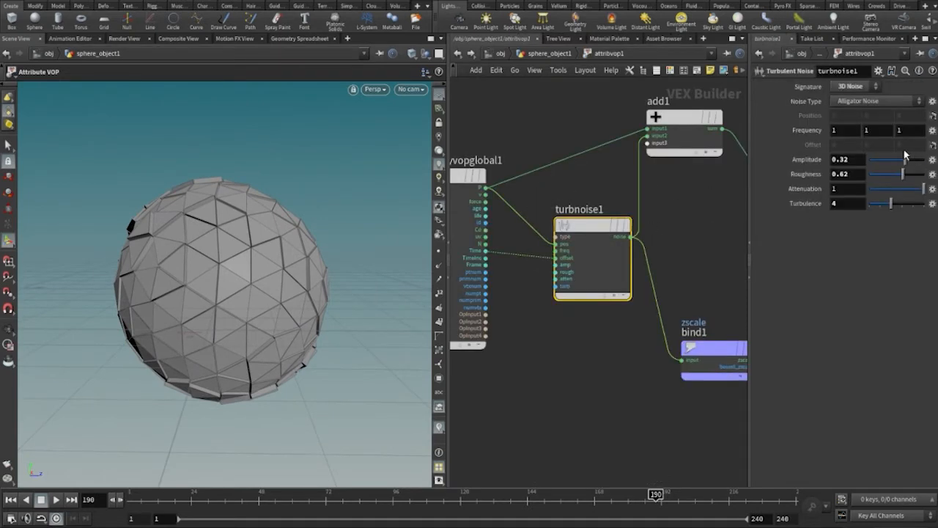
drag(906, 164, 925, 163)
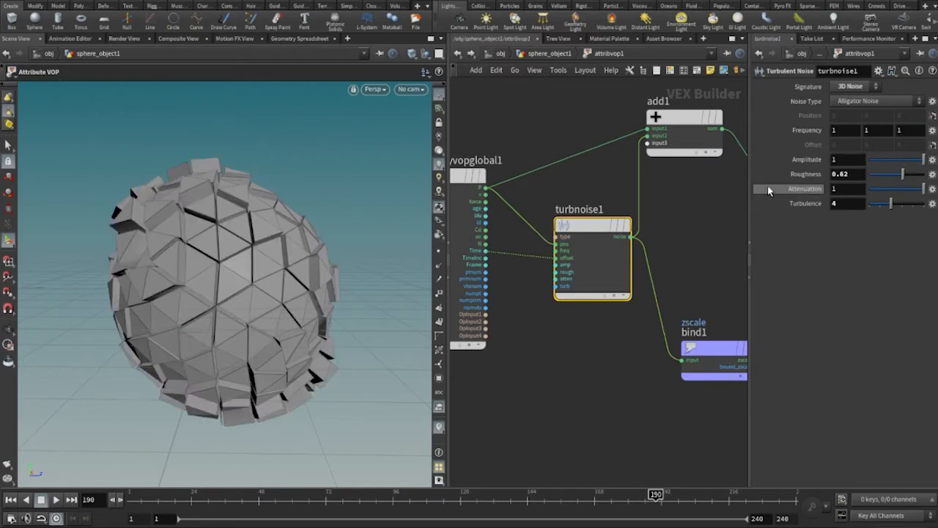
click(847, 159)
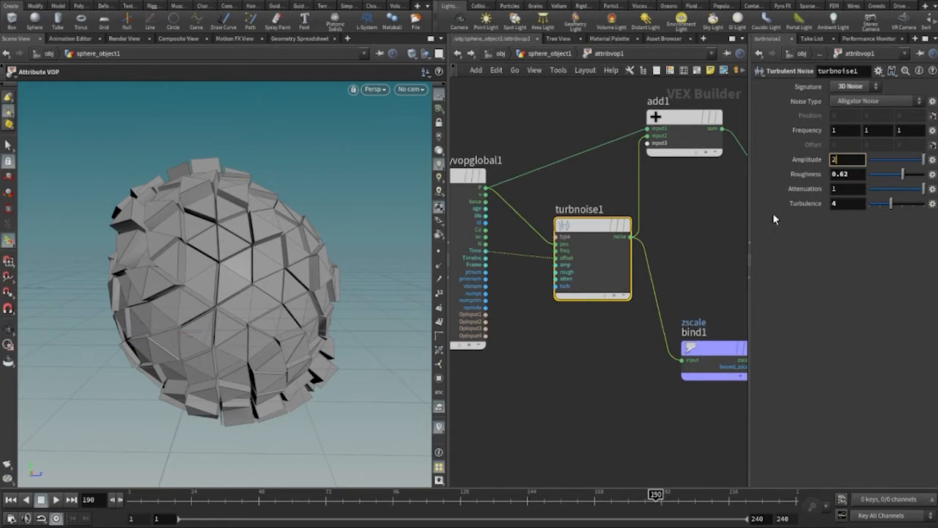
key(Return)
alt+drag(371, 351, 349, 305)
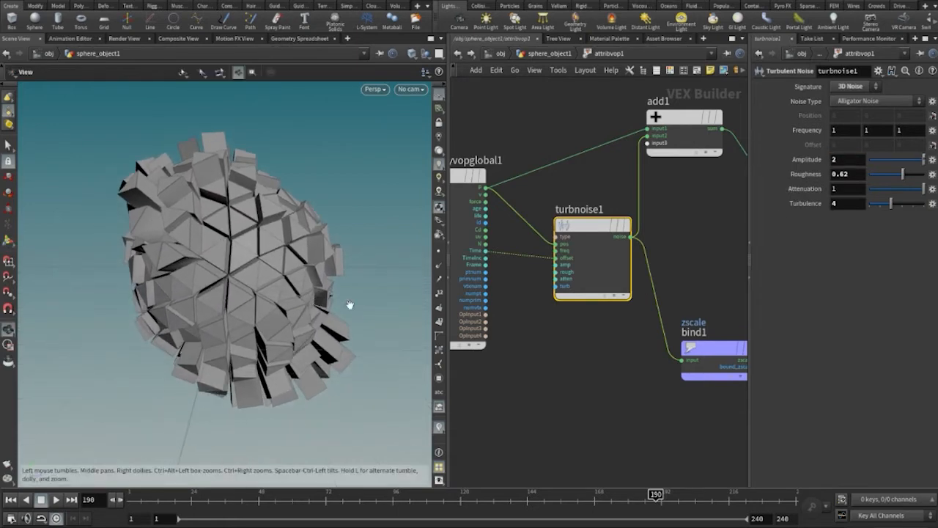
alt+right_drag(349, 306, 239, 316)
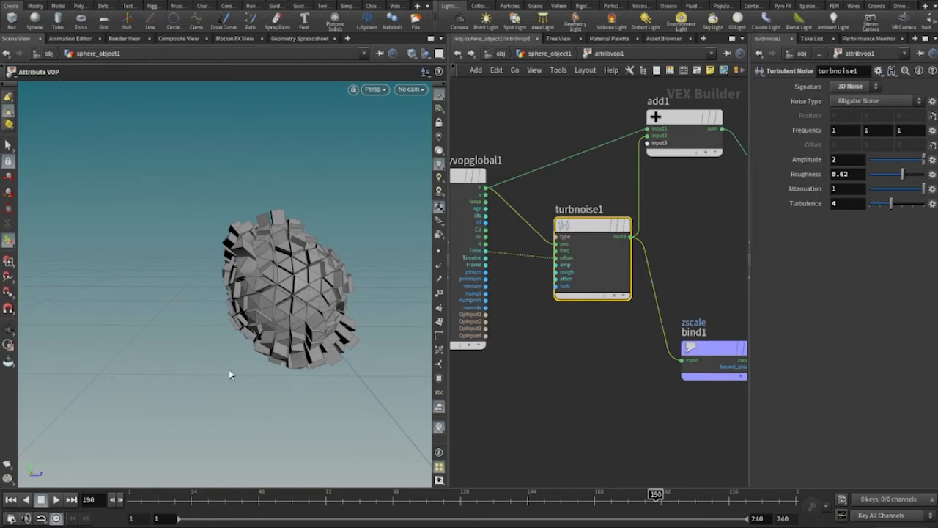
click(56, 499)
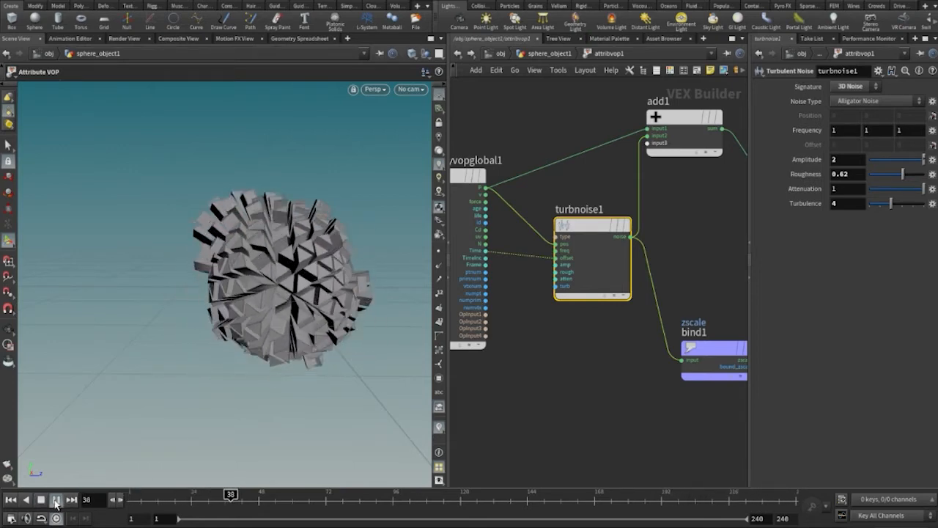
click(56, 499)
drag(262, 381, 271, 399)
middle_drag(685, 291, 679, 304)
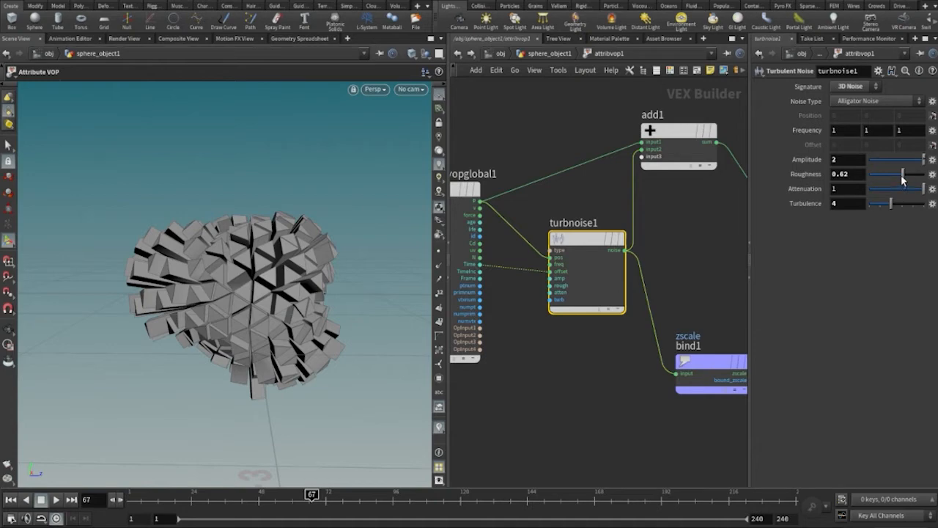
- Set turbnoise1's turbulence to 2 and roughness to 0.85, and play back the animation
drag(903, 179, 881, 208)
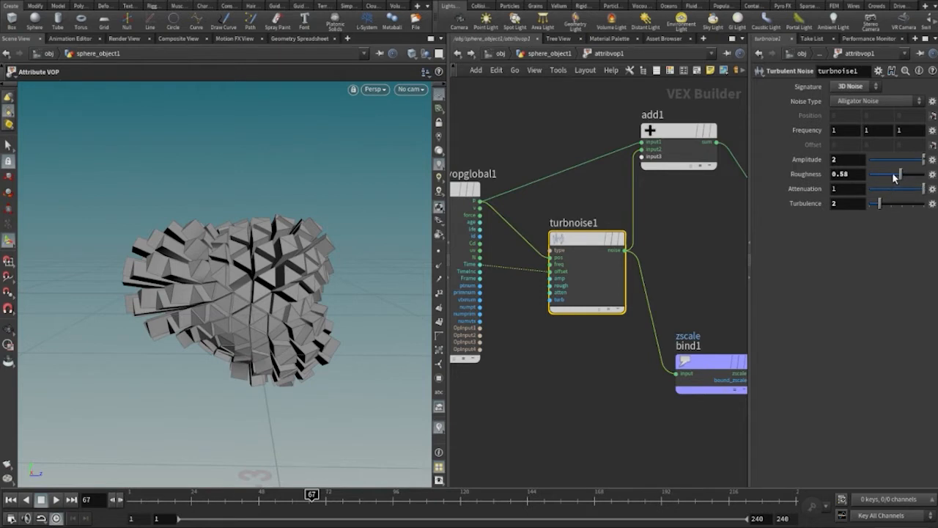
drag(893, 177, 914, 179)
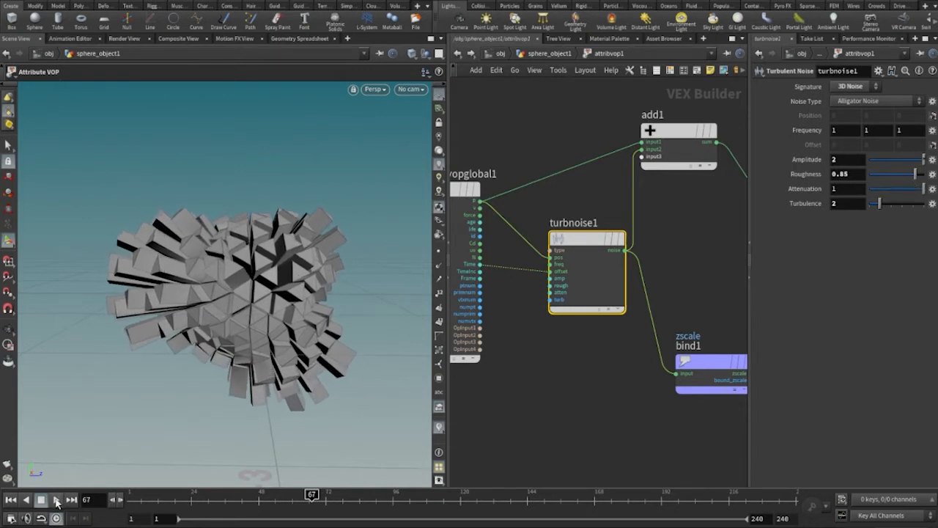
click(56, 499)
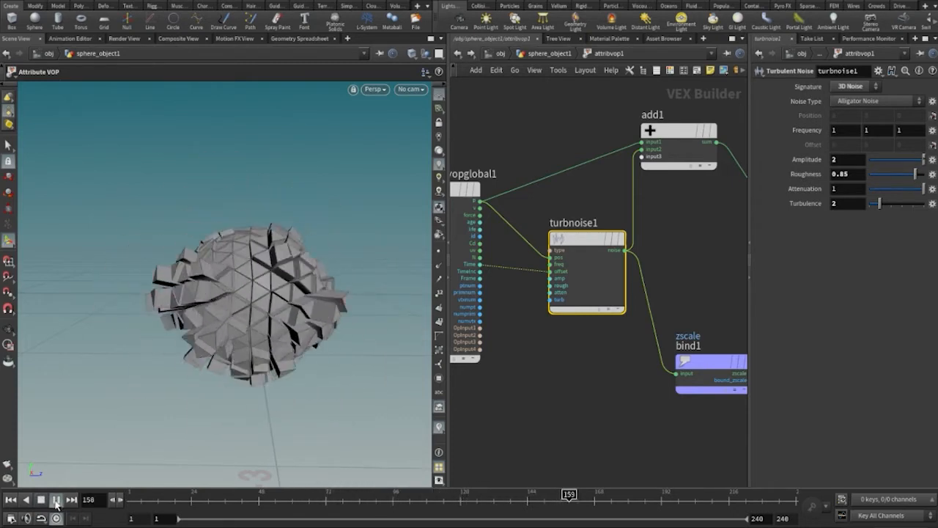
click(56, 499)
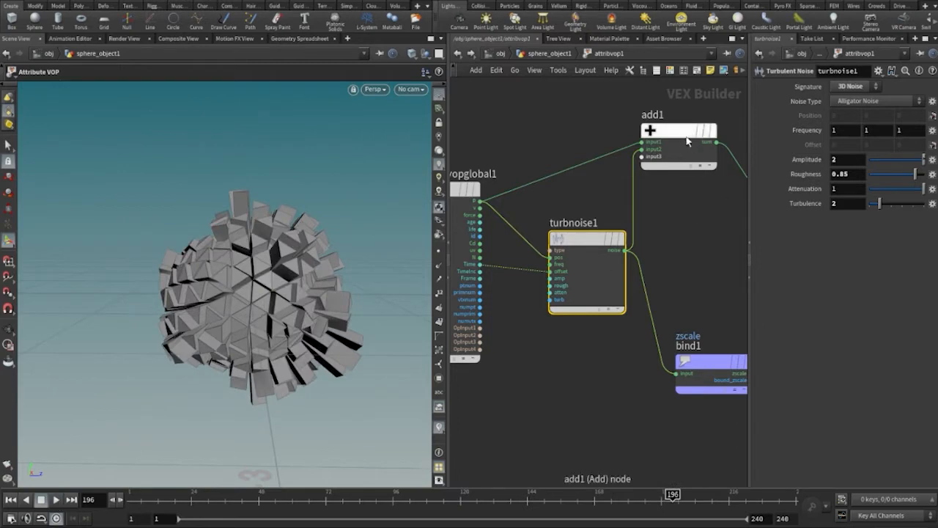
- Raise sphere1's frequency to 6 in the geometry network and play the animation from the first frame
middle_drag(682, 224, 704, 228)
click(457, 54)
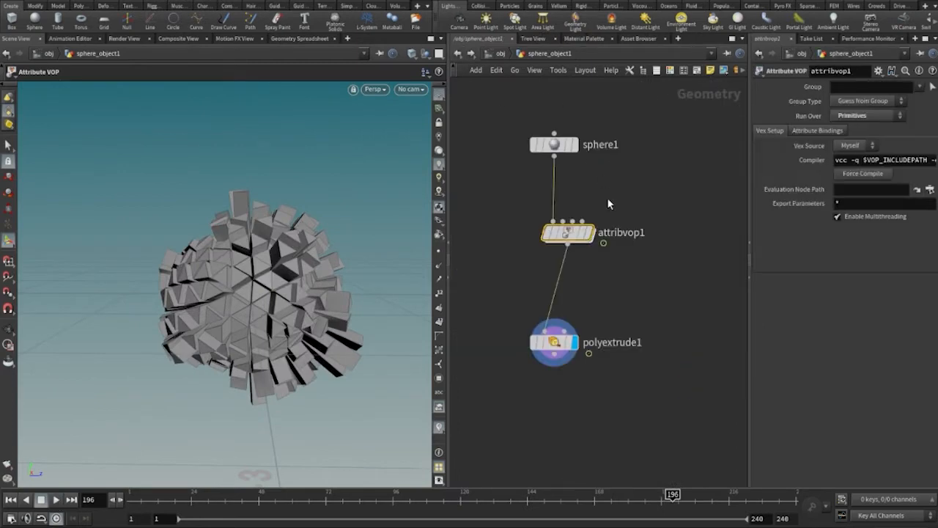
click(554, 144)
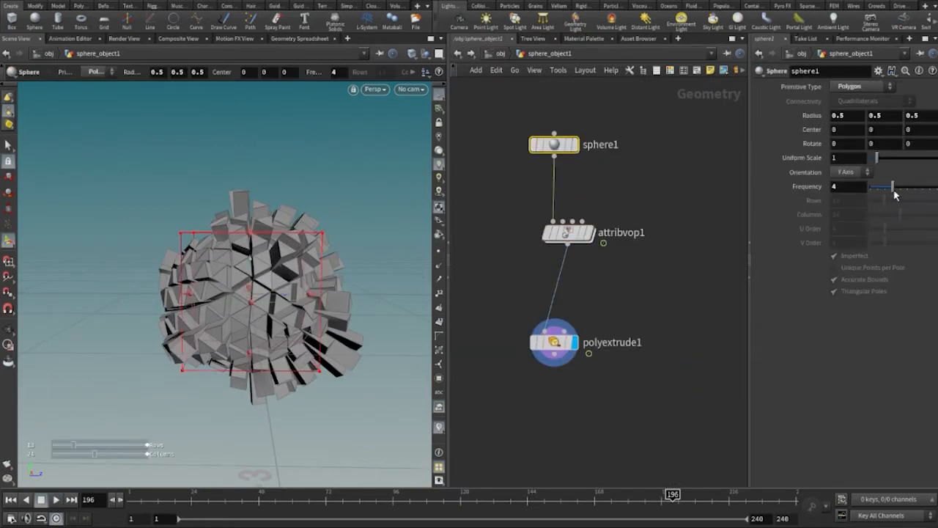
drag(894, 192, 907, 190)
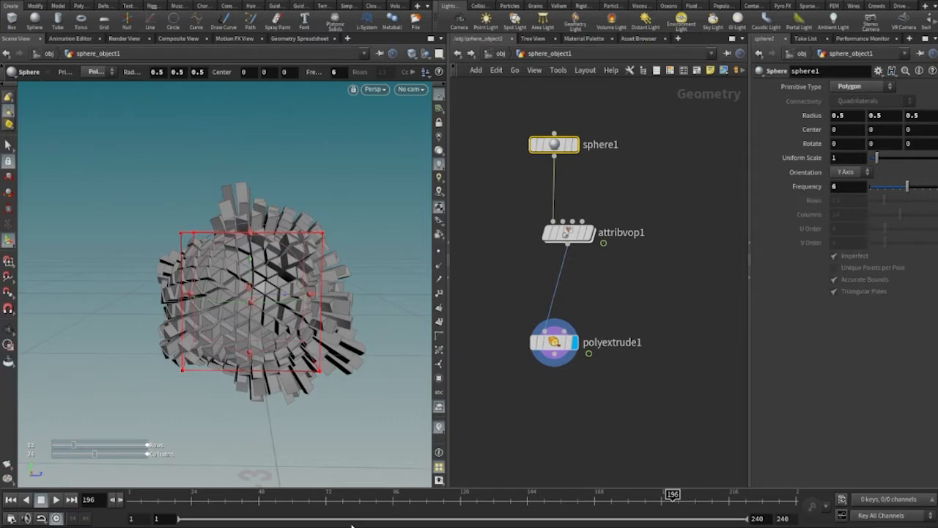
click(10, 499)
click(56, 499)
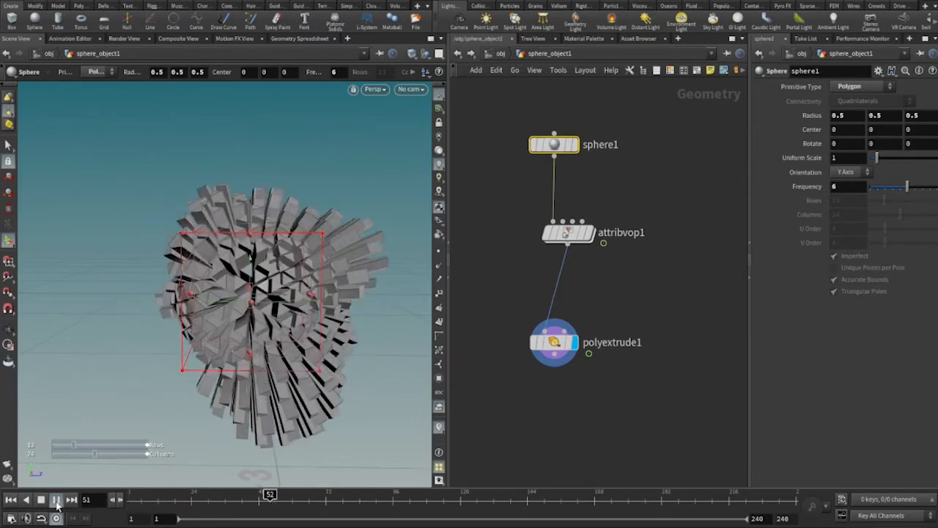
click(56, 499)
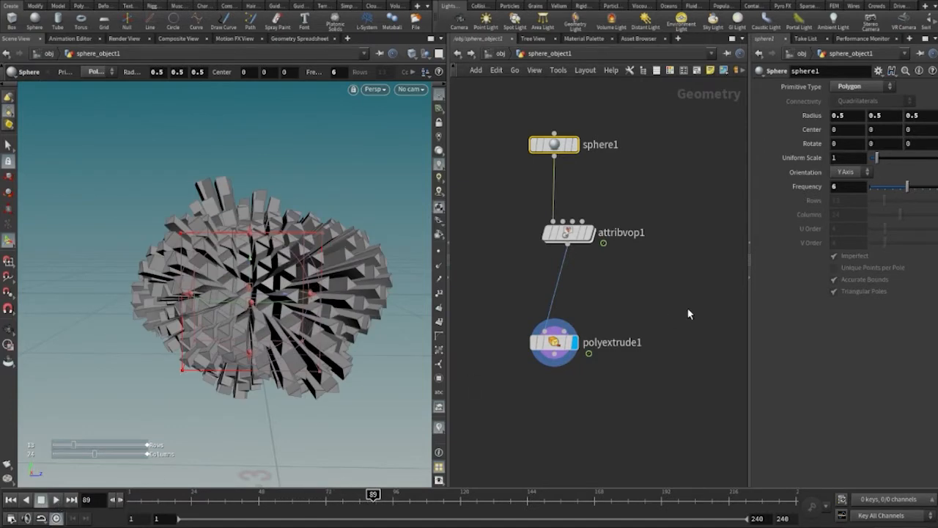
click(646, 293)
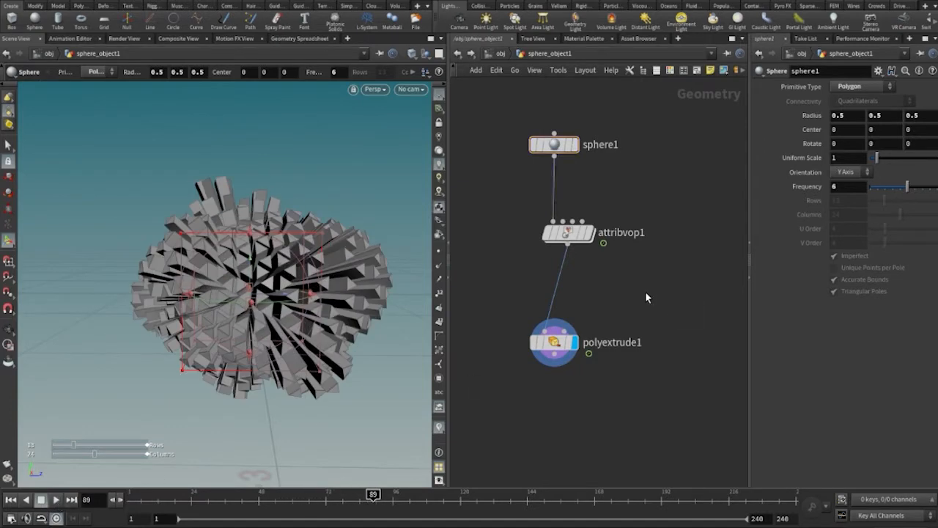
- Open attribvop1's network and shift the add1 node closer to geometryvopglobal1, above turbnoise1
double_click(569, 235)
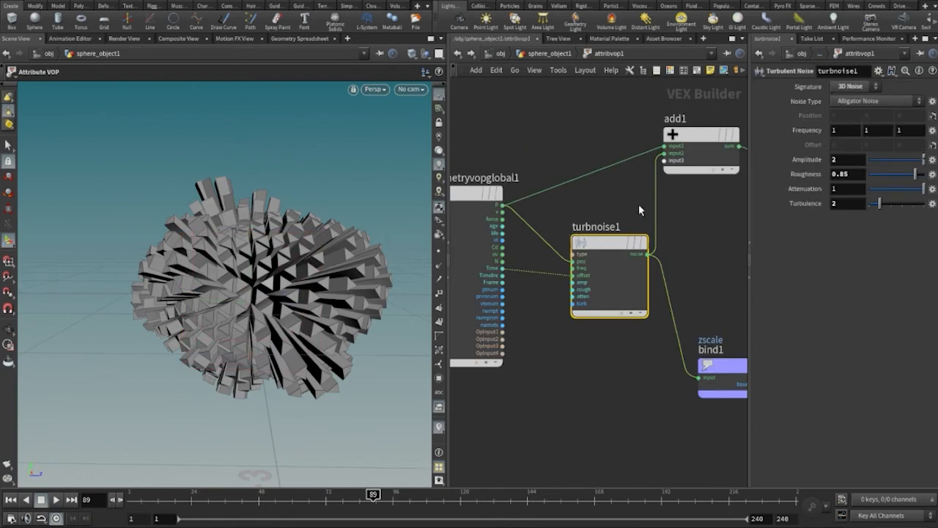
middle_drag(700, 303, 690, 346)
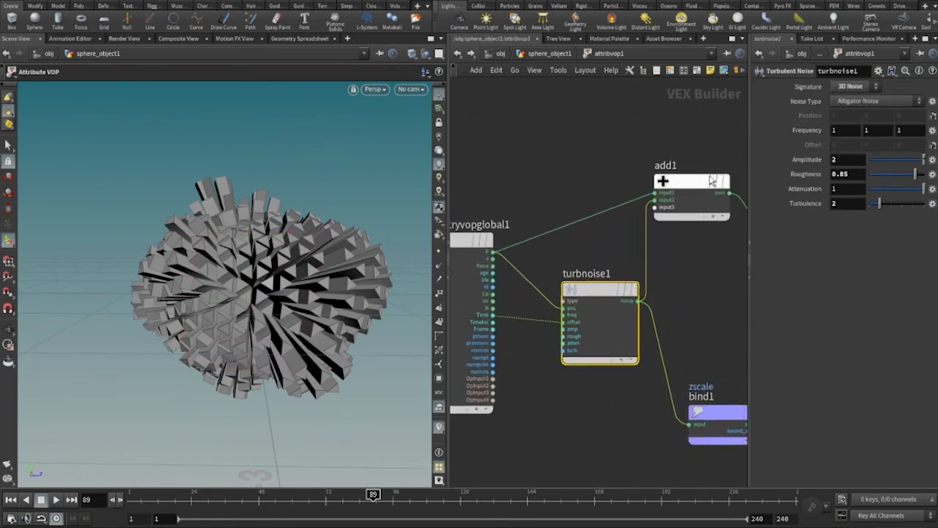
drag(701, 185, 679, 198)
middle_drag(714, 341, 731, 323)
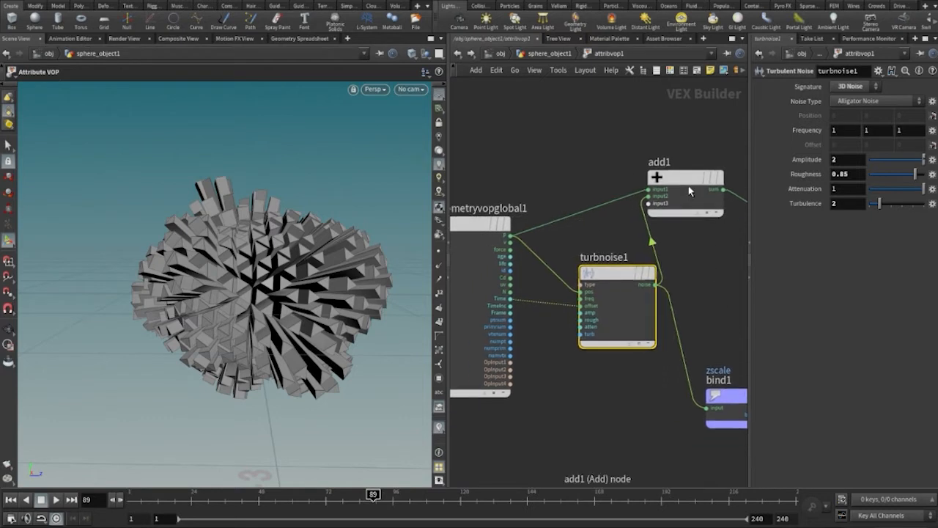
drag(688, 187, 662, 178)
middle_drag(701, 276, 705, 265)
mouse_move(668, 167)
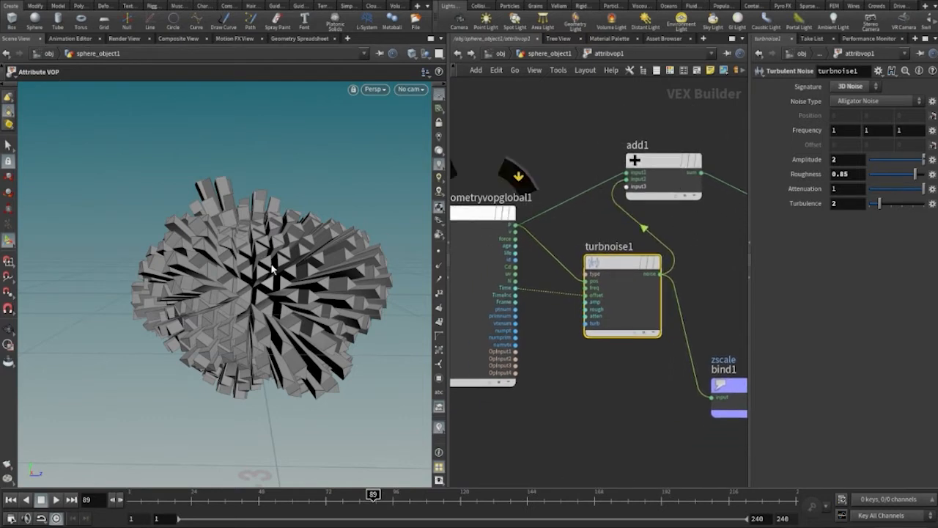
middle_drag(565, 134, 672, 140)
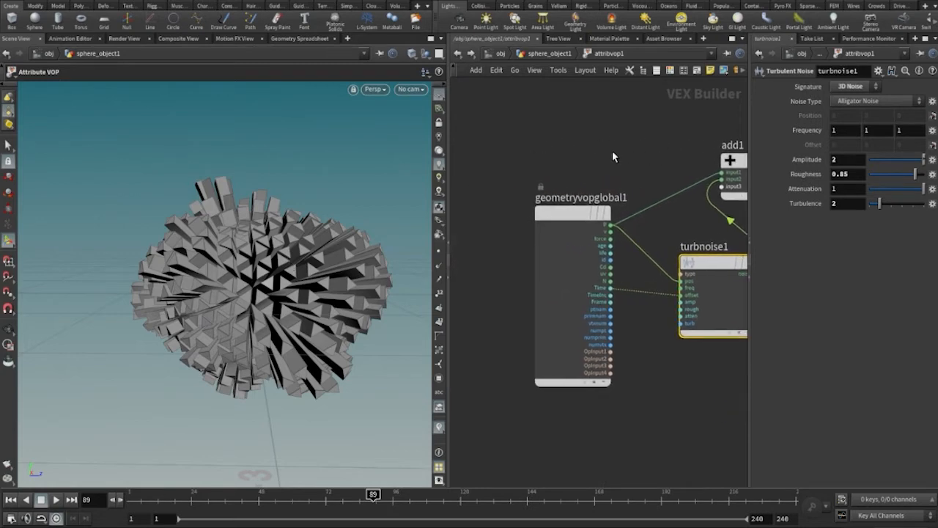
middle_drag(613, 152, 503, 177)
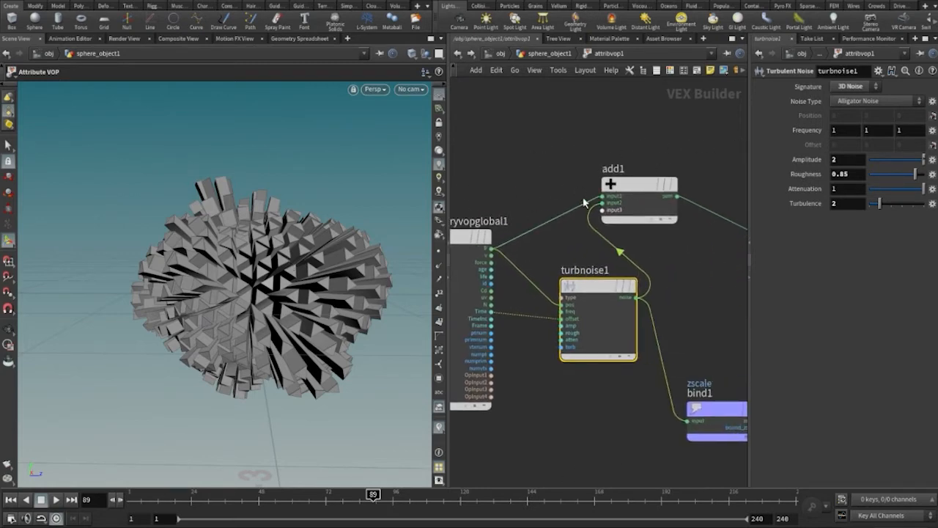
middle_drag(584, 202, 705, 183)
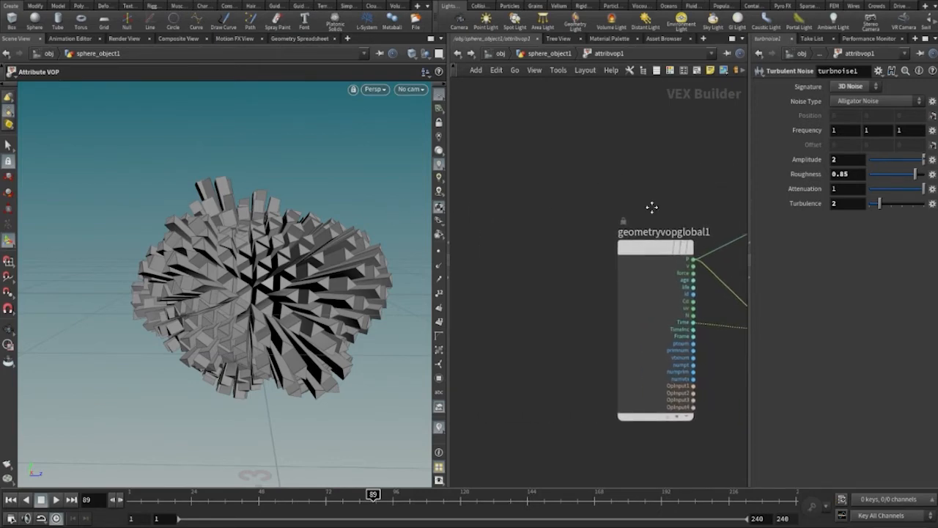
key(Tab)
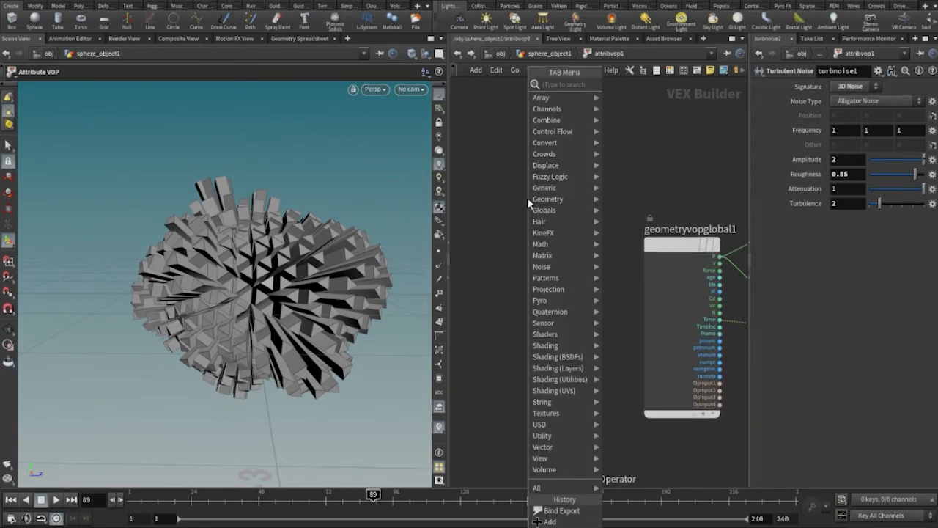
text(sphere)
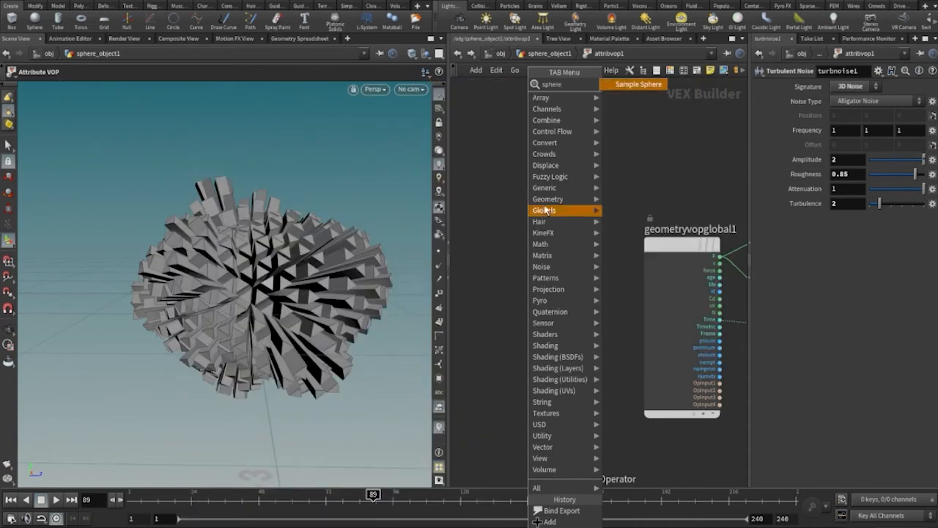
click(676, 164)
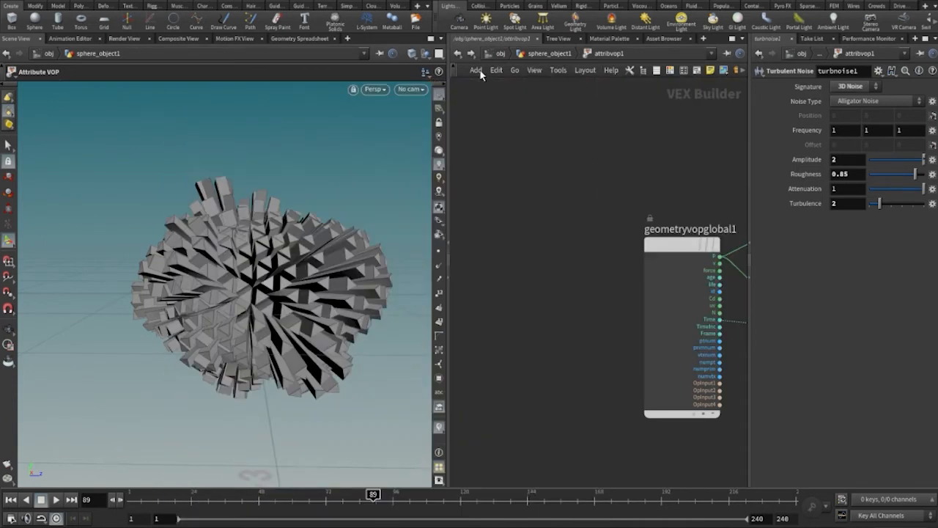
- Return to the sphere_object1 geometry network, add a second Sphere node in an empty area, and display it
click(457, 53)
middle_drag(480, 232, 693, 252)
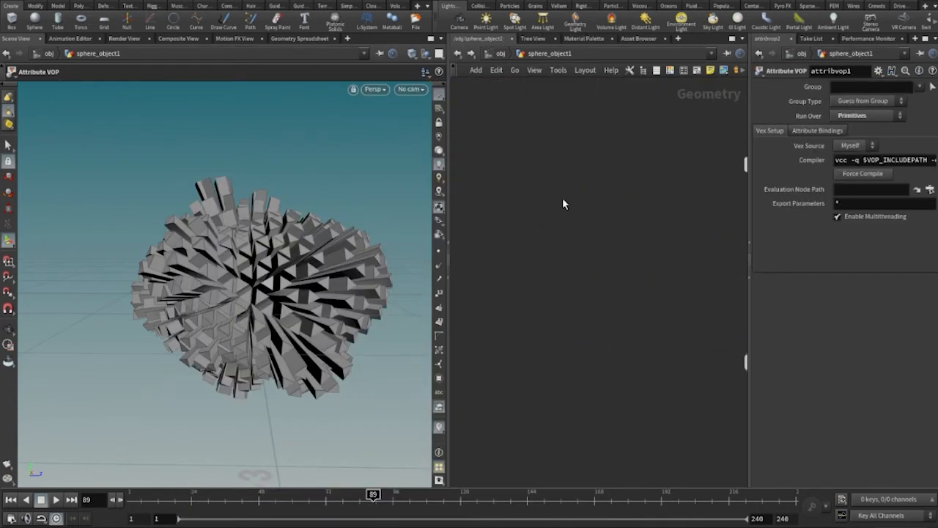
key(Tab)
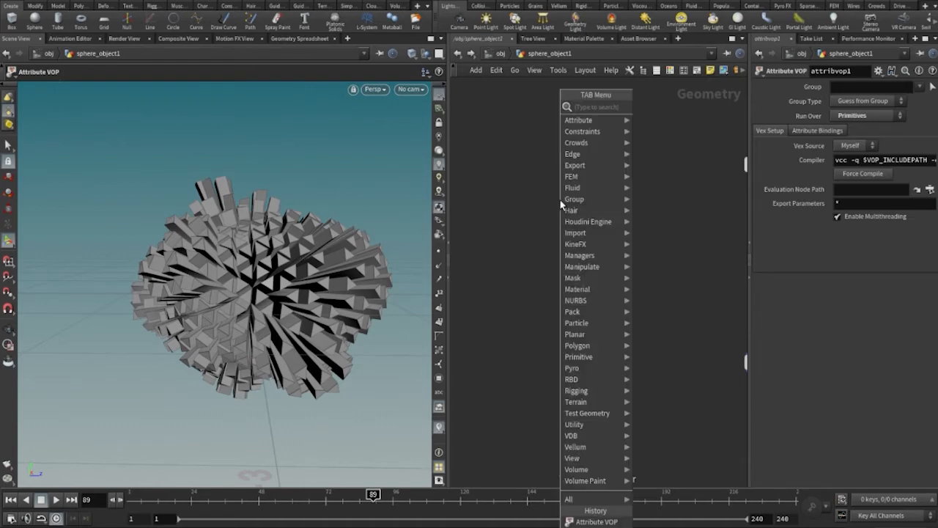
text(sphere)
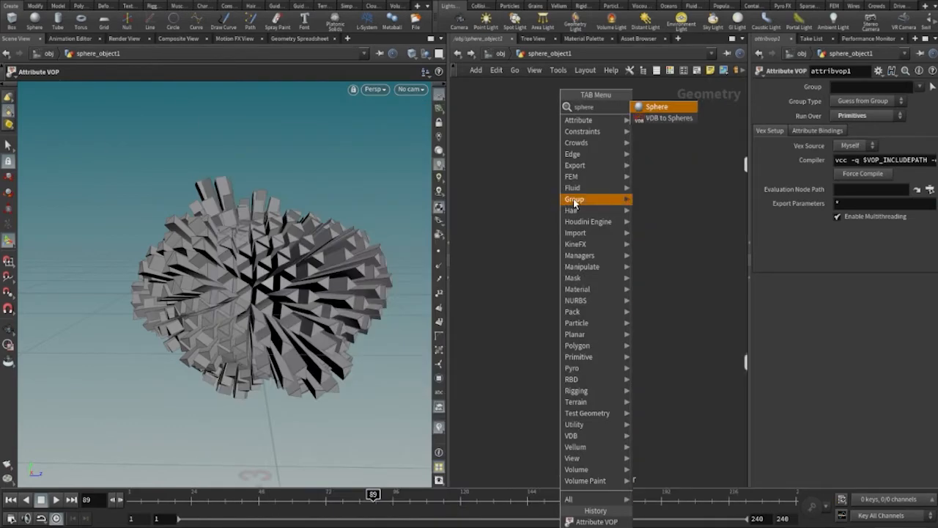
click(652, 108)
click(617, 203)
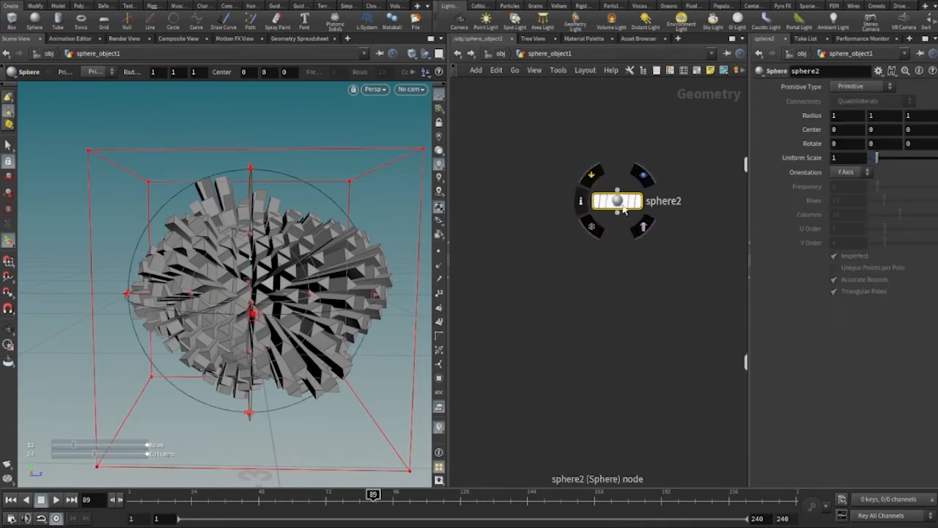
drag(624, 208, 611, 208)
click(626, 201)
- Undo the accidental rotation of sphere2 and set its primitive type to Polygon
alt+drag(257, 353, 290, 360)
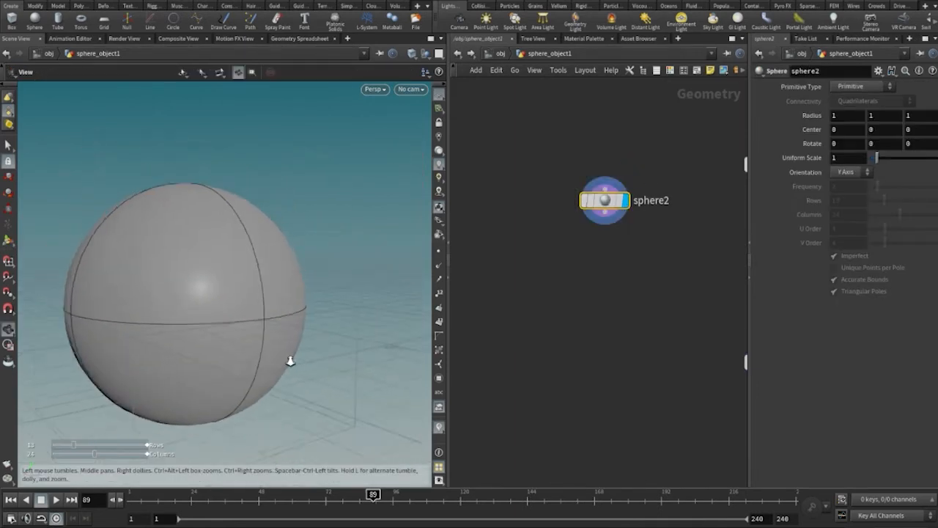
alt+right_drag(290, 361, 259, 330)
drag(291, 381, 302, 371)
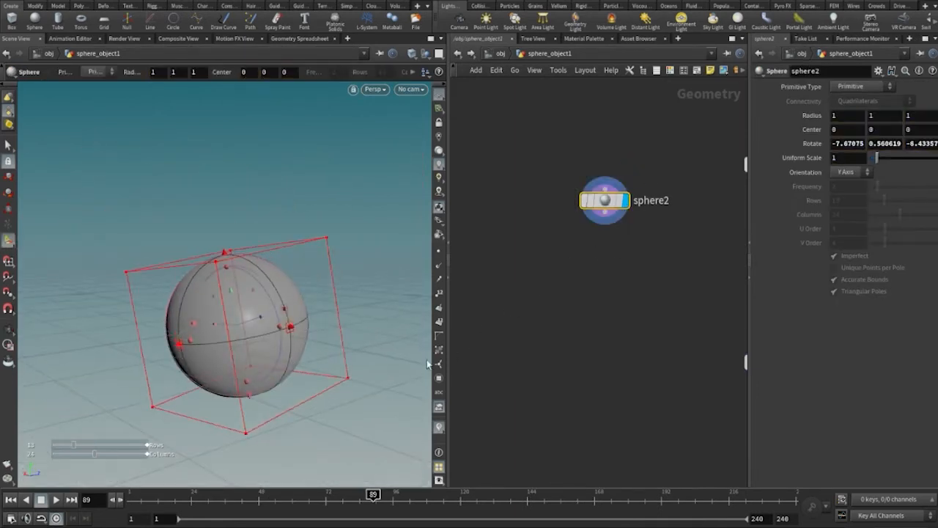
key(ctrl+z)
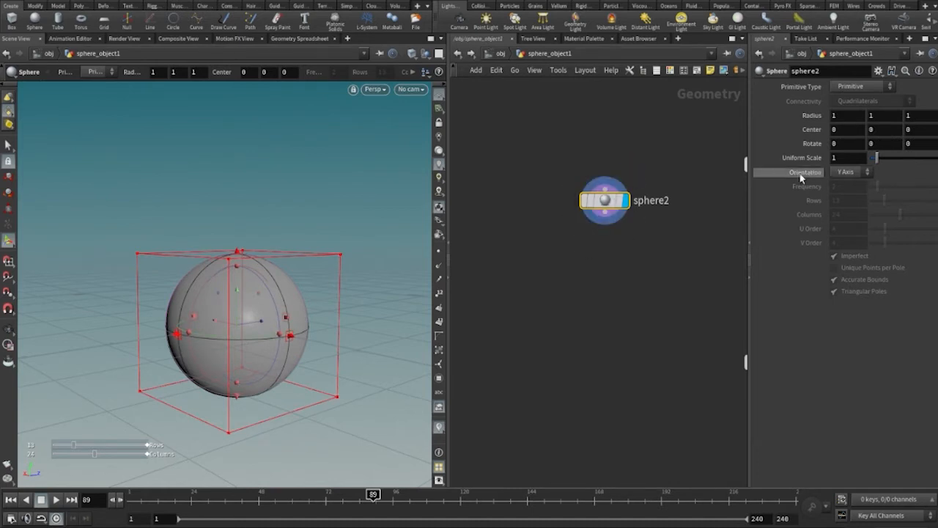
click(859, 86)
click(851, 101)
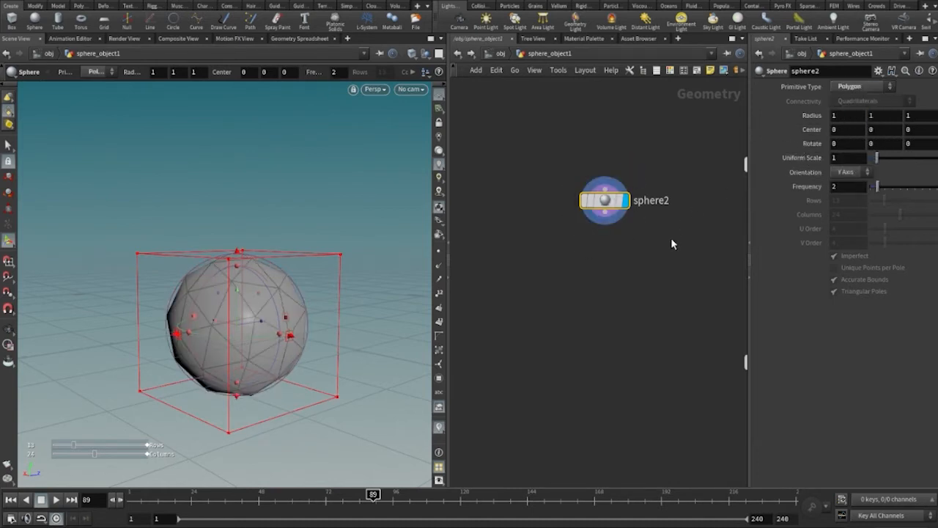
- Move the sphere2 node upward in the network, leaving free space beneath it and away from the existing node chain
middle_drag(596, 391, 584, 373)
right_drag(584, 369, 588, 339)
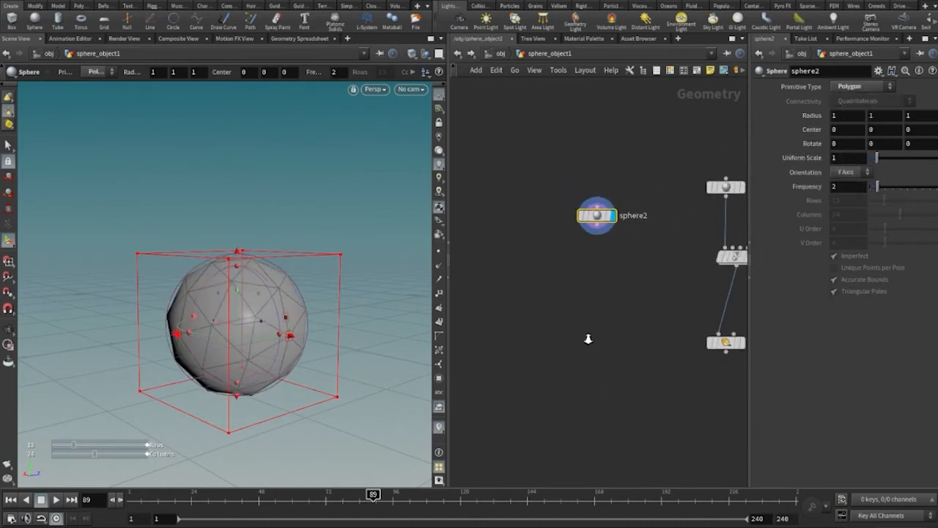
middle_drag(586, 345, 568, 369)
right_drag(576, 360, 647, 402)
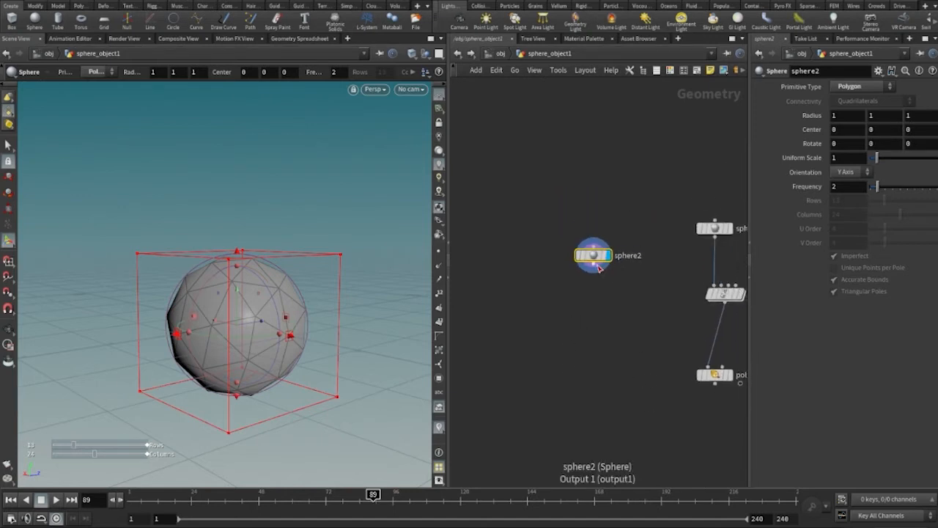
drag(595, 258, 586, 230)
right_drag(574, 272, 648, 300)
middle_drag(647, 300, 647, 317)
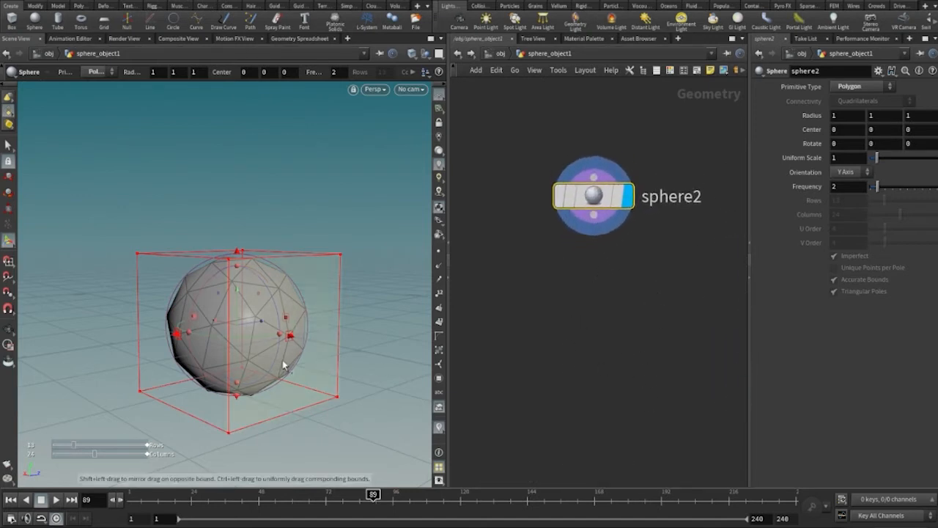
key(Escape)
drag(269, 352, 293, 350)
key(Return)
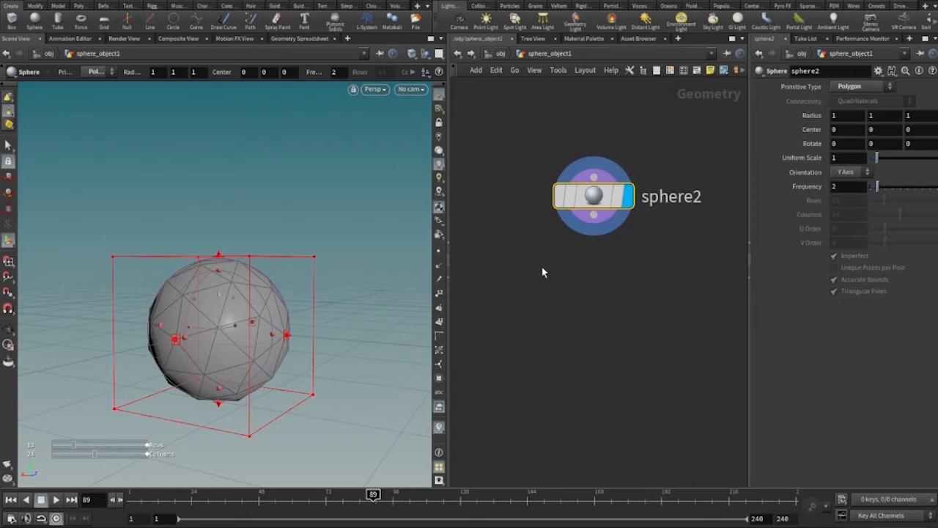
drag(604, 200, 588, 186)
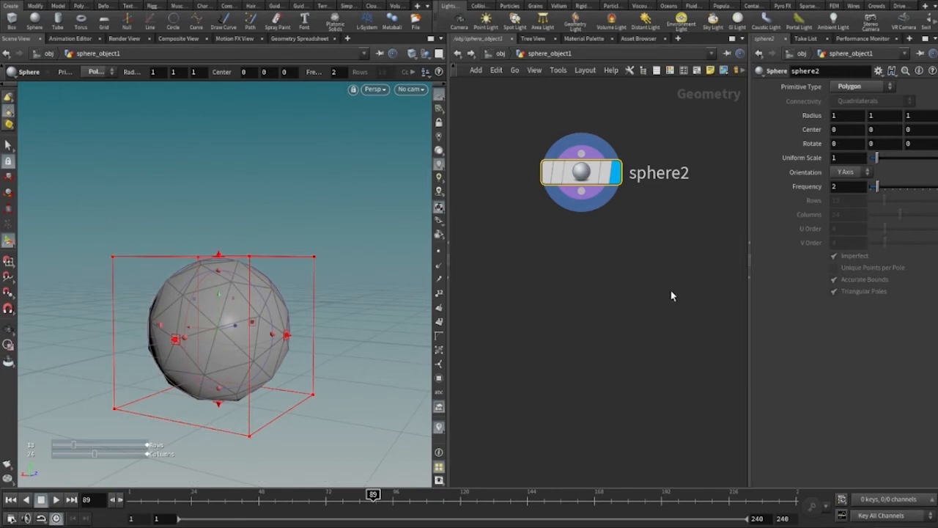
- Add an Attribute Wrangle node below sphere2, connect sphere2's output to its first input, and display the wrangle
key(Tab)
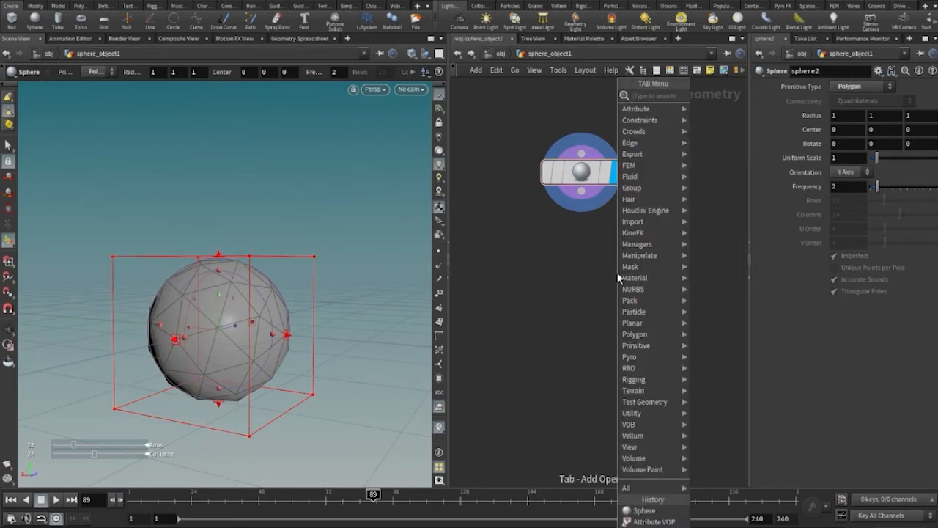
text(vop)
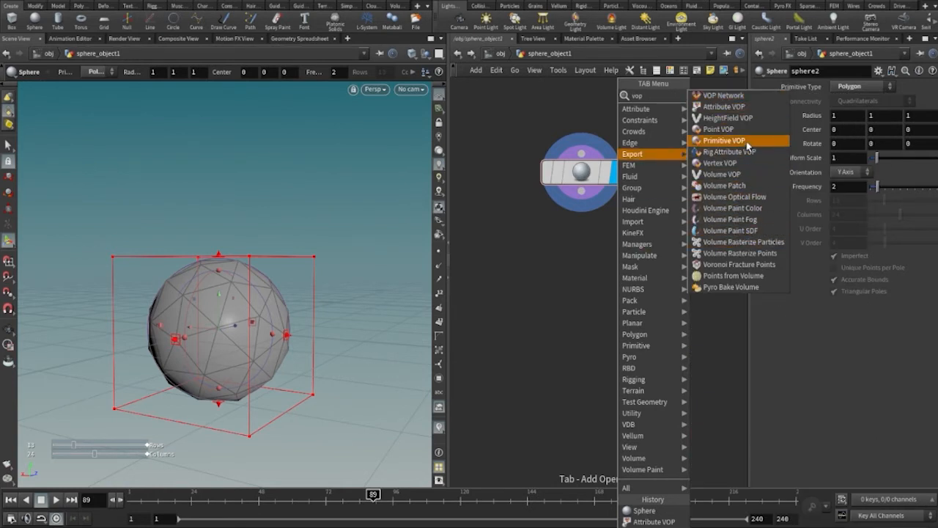
key(BackSpace)
key(BackSpace)
key(BackSpace)
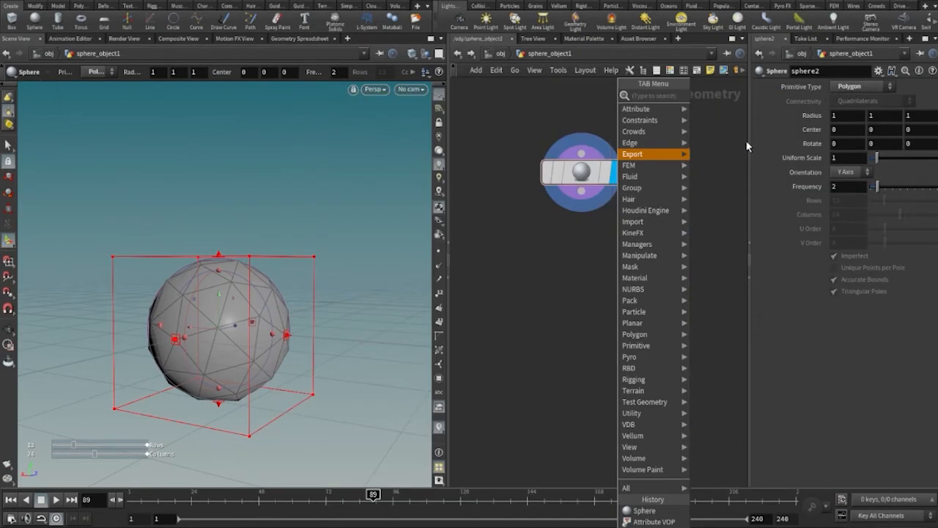
text(wrang)
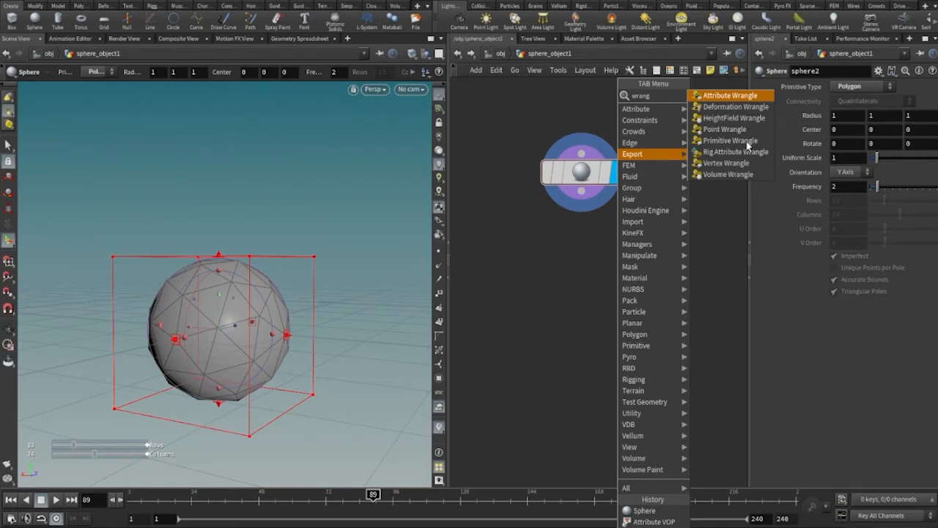
click(729, 96)
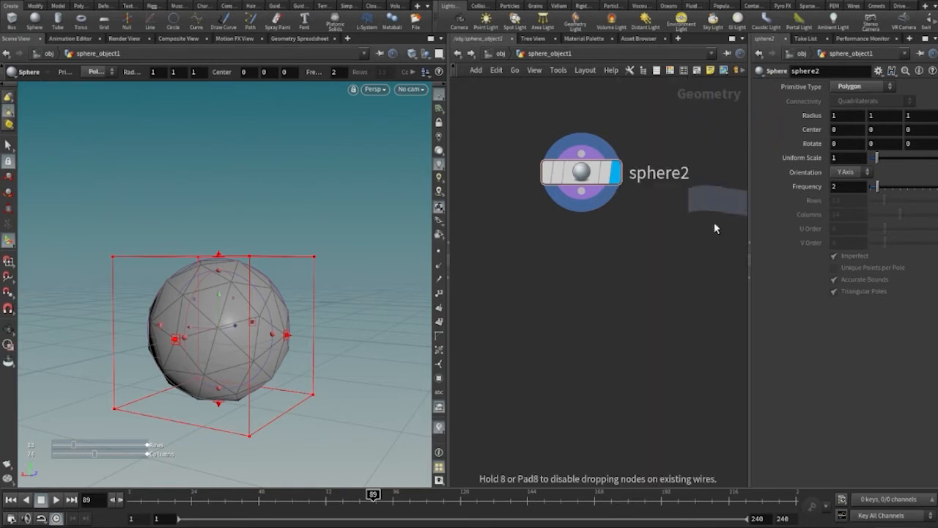
click(626, 279)
drag(581, 192, 565, 304)
mouse_move(569, 307)
click(598, 293)
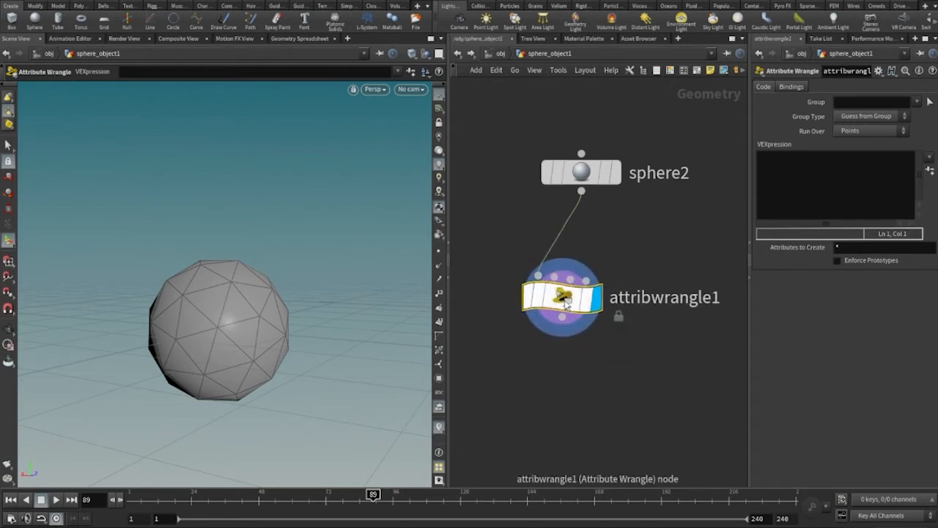
- Enter "@P = 1;" as attribwrangle1's VEXpression and apply it
click(772, 163)
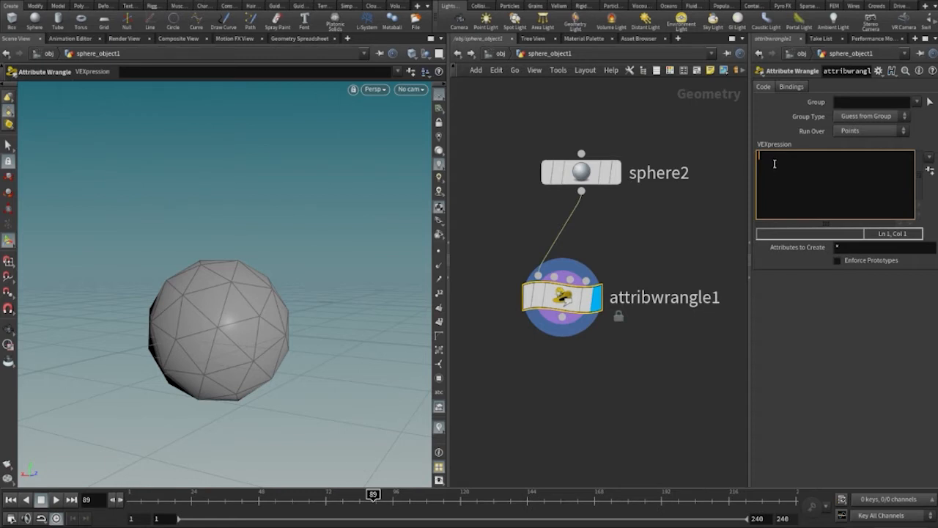
text(@P)
text(= 1)
click(789, 158)
text(;)
click(822, 336)
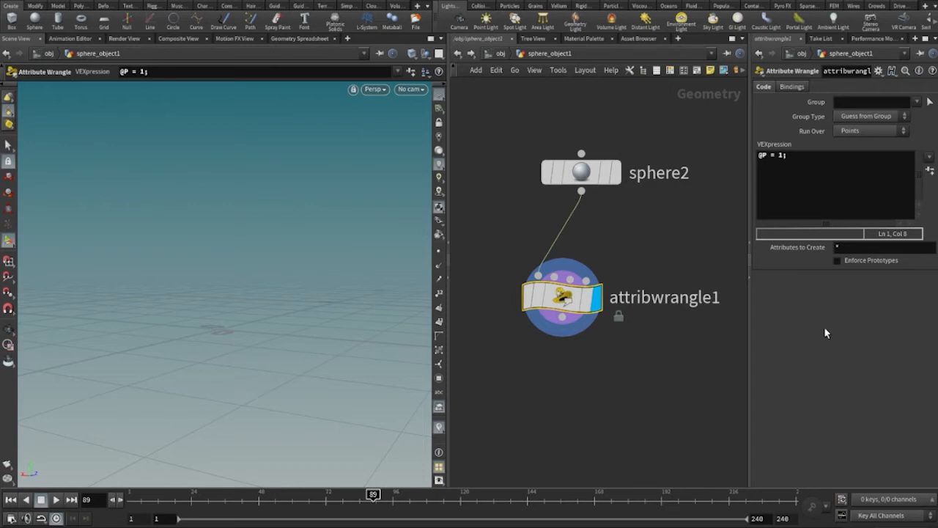
- Replace the value 1 in attribwrangle1's VEXpression so the line reads "@P = {0.1.0};" and apply it
click(781, 155)
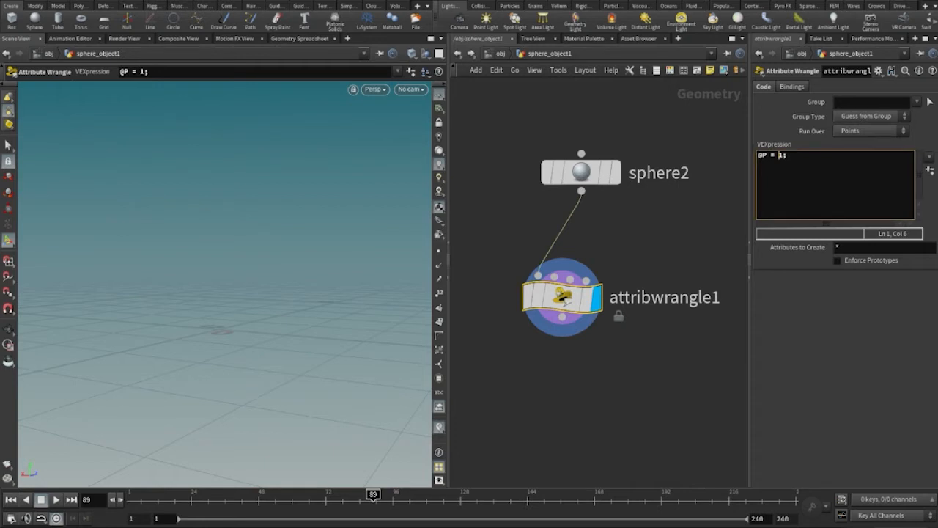
text({0.1)
click(794, 155)
text(,1,)
text(0})
click(807, 319)
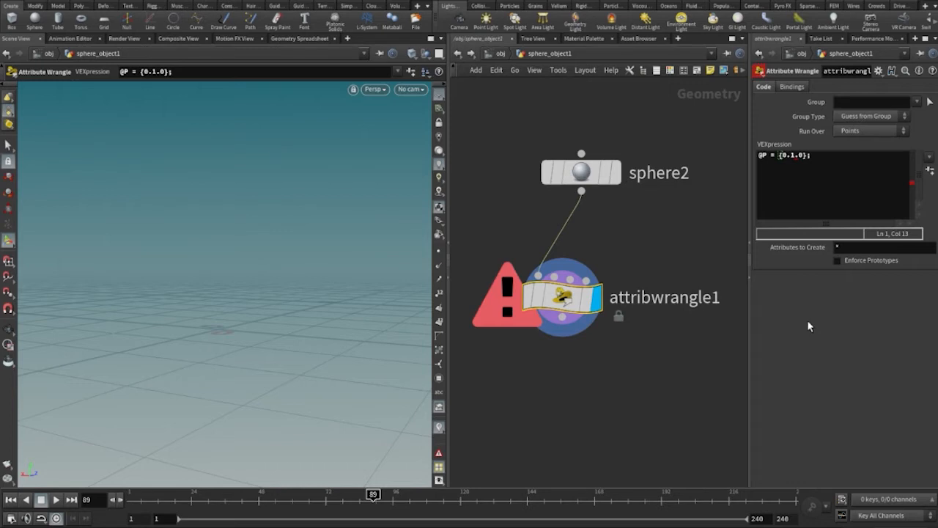
- Open attribvop1's network and examine the wiring of turbnoise1, add1 and bind1, undoing the accidental disconnection of add1
click(778, 154)
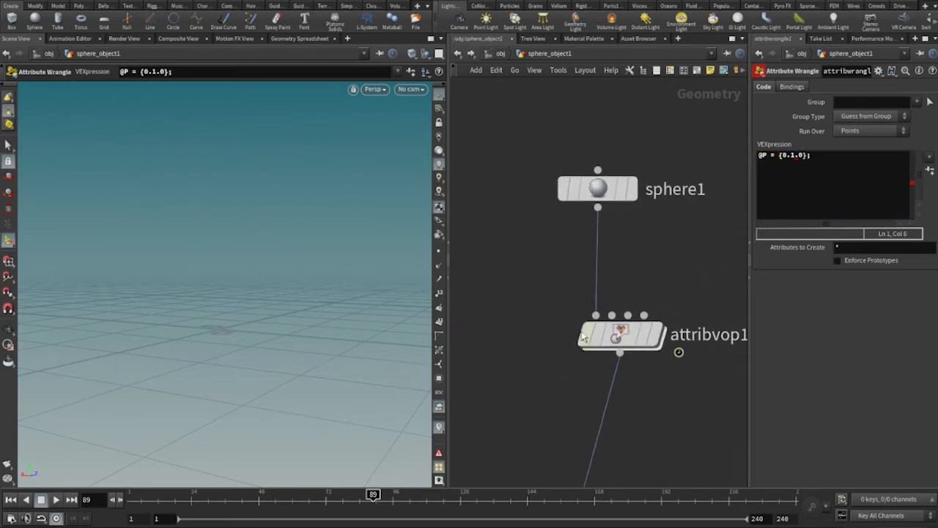
middle_drag(680, 278, 649, 219)
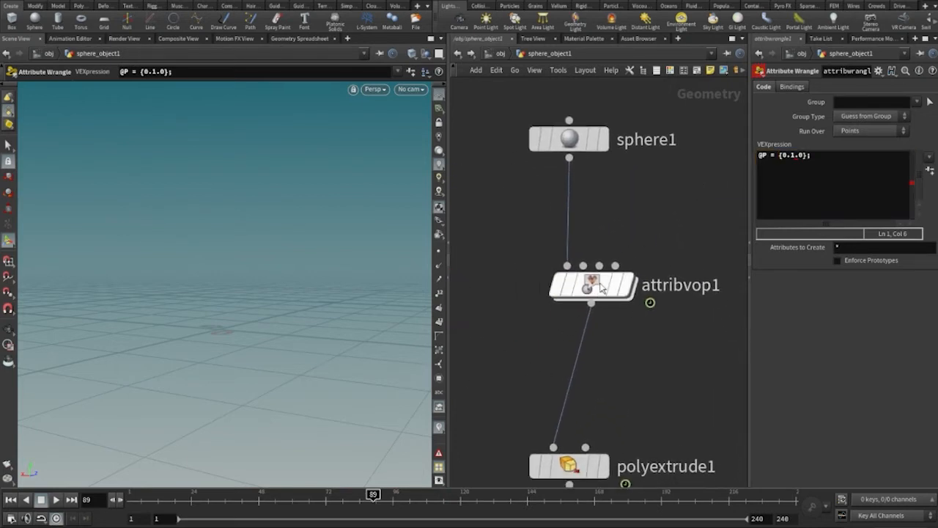
click(599, 290)
double_click(599, 291)
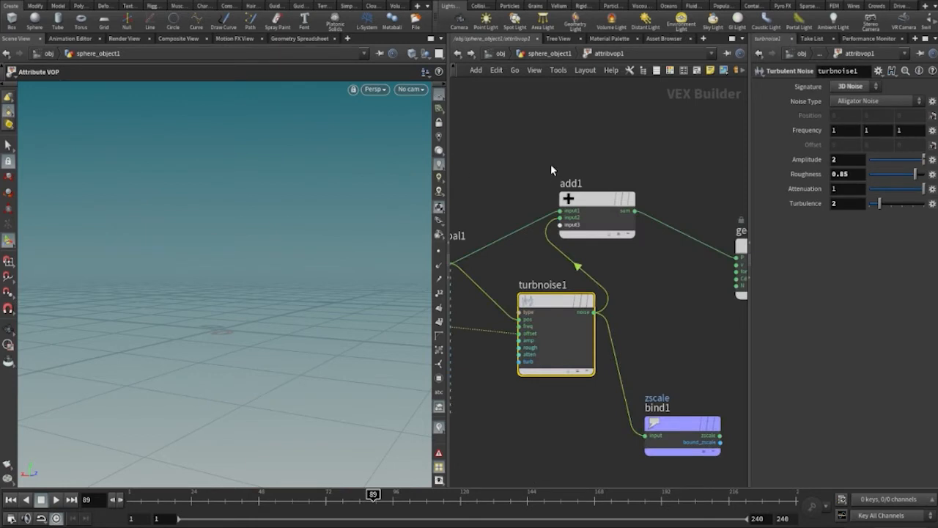
middle_drag(557, 176, 613, 145)
drag(644, 176, 626, 140)
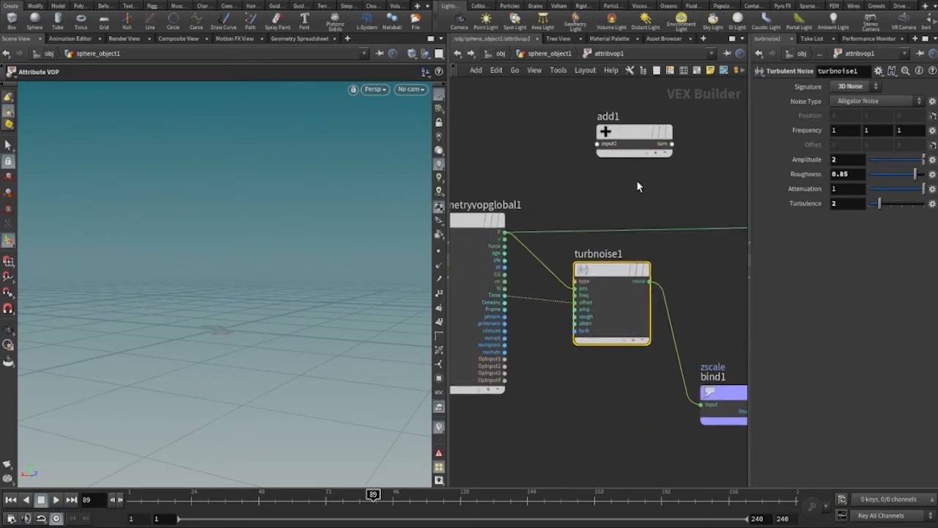
key(ctrl+z)
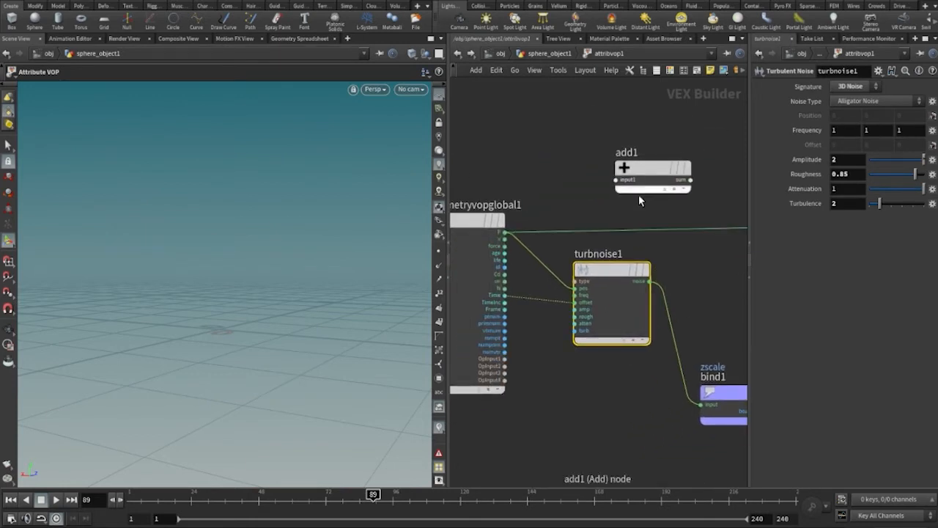
middle_drag(697, 269, 668, 232)
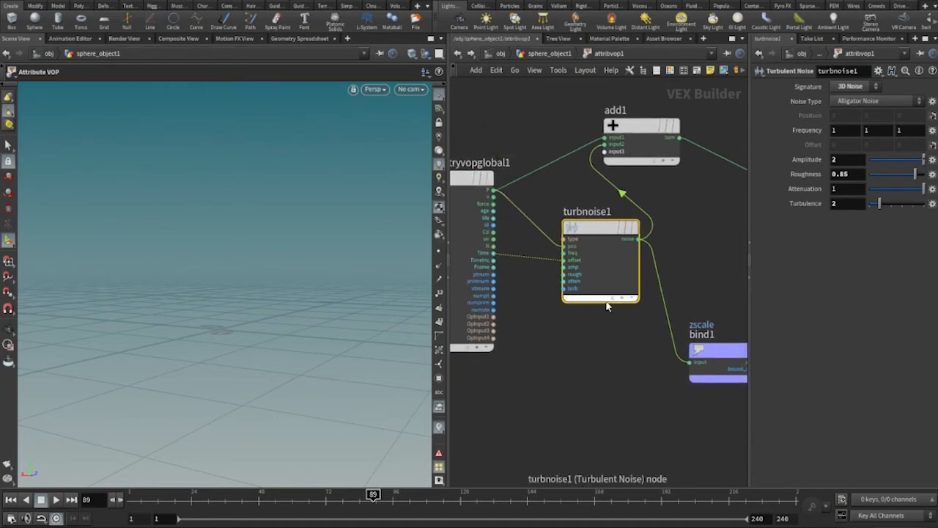
middle_drag(646, 362, 600, 386)
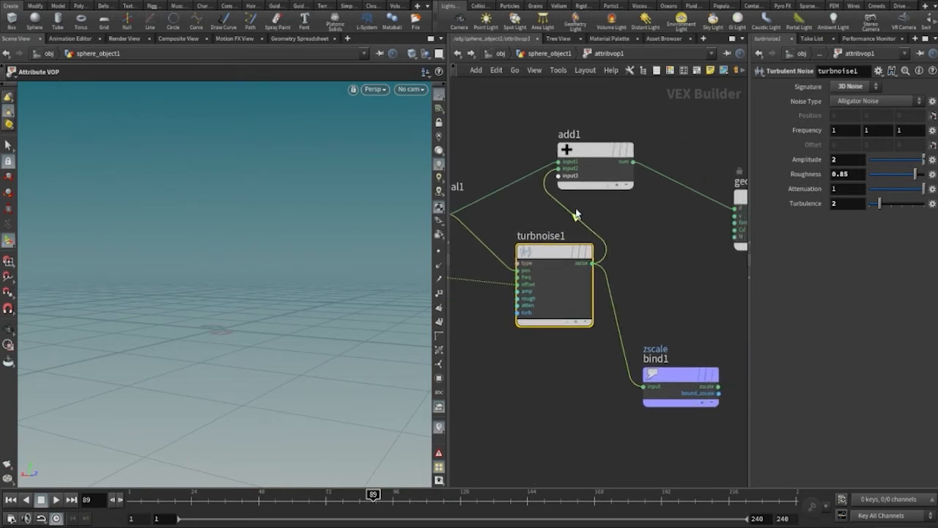
middle_drag(625, 255, 666, 241)
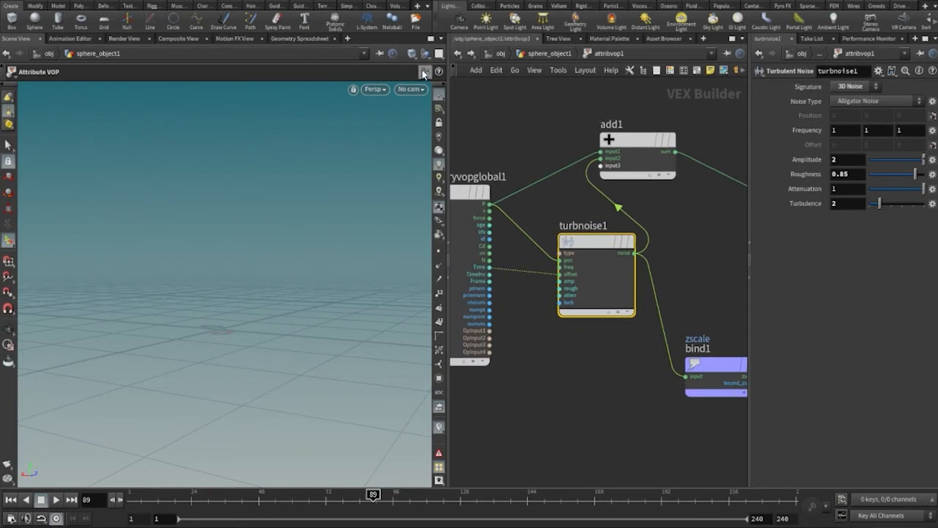
- Return to the sphere_object1 network, select attribwrangle1, and open its VEXpression for editing just before the braces
click(458, 58)
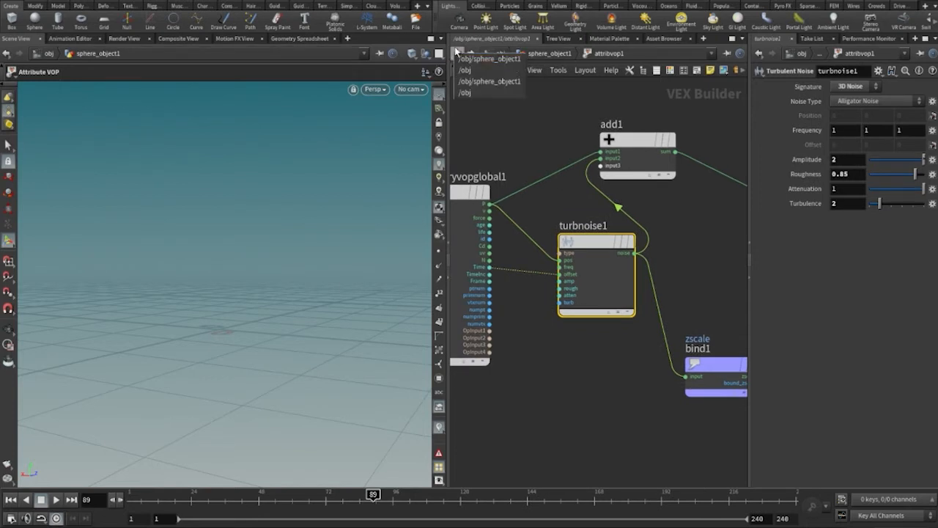
click(455, 54)
click(455, 54)
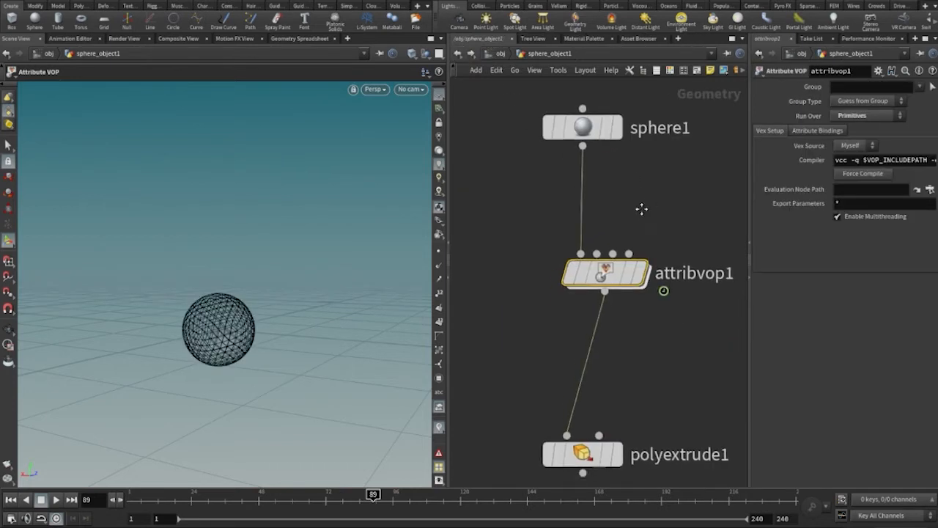
middle_drag(470, 199, 659, 254)
scroll(637, 200, down, 2)
click(546, 246)
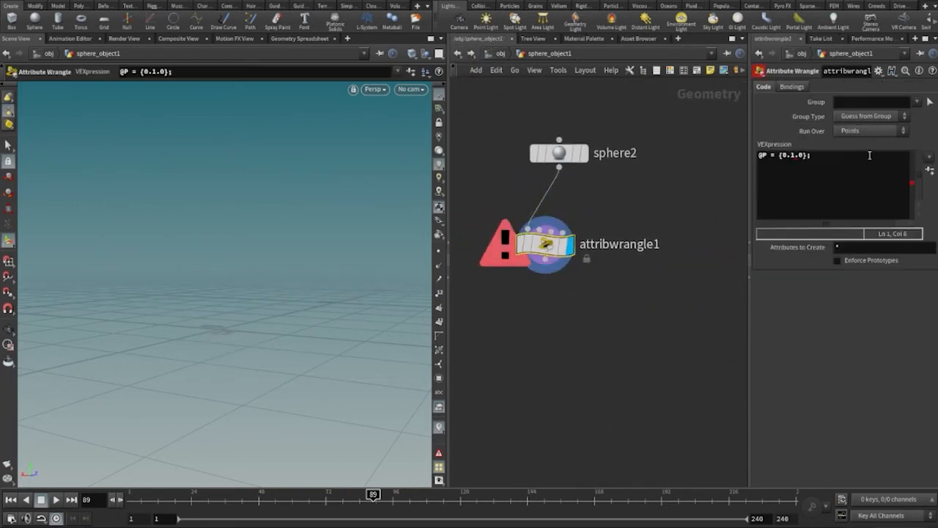
click(777, 156)
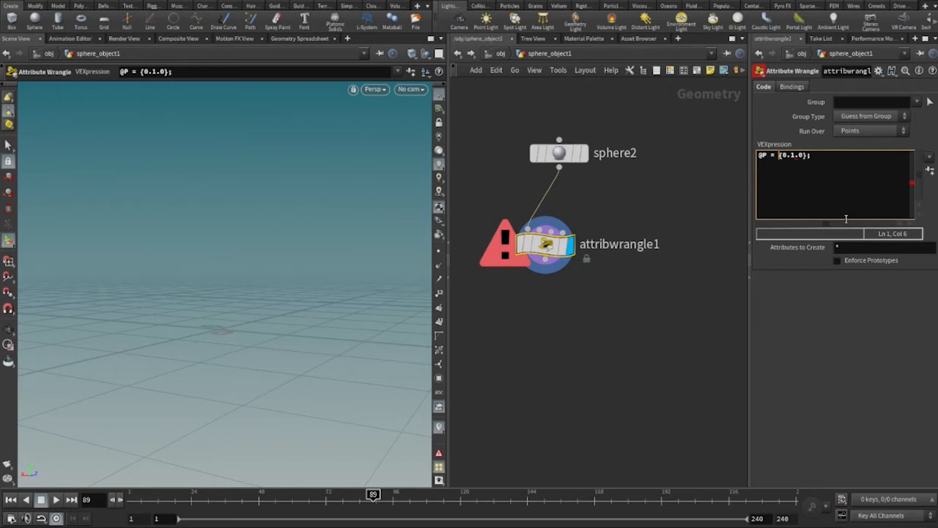
- Insert "@P + " before the braces in attribwrangle1's VEXpression
text(@P+)
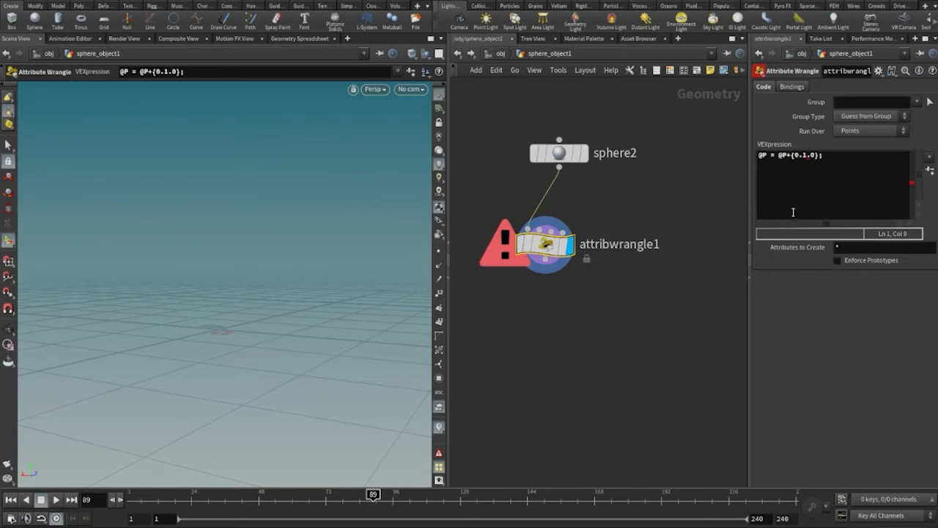
click(793, 155)
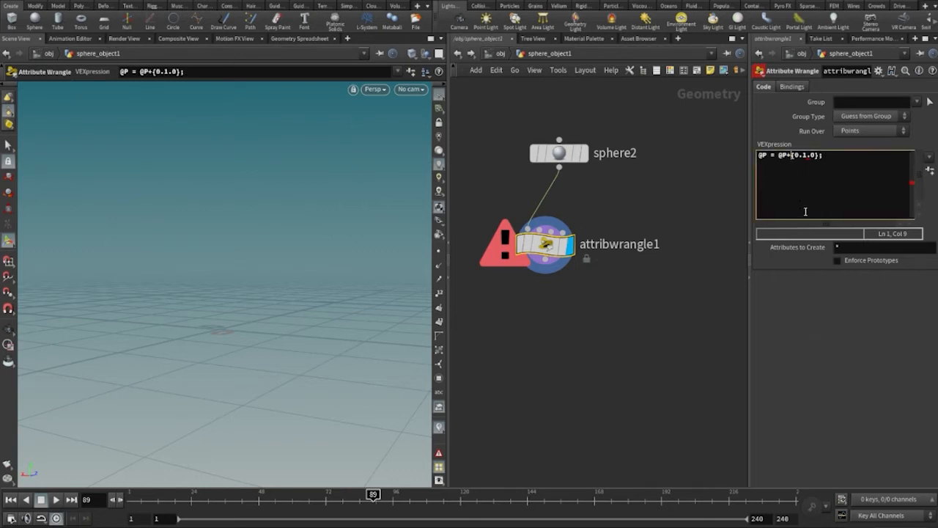
key(BackSpace)
- Replace the periods inside the braces with commas so the line reads "@P = @P + {0,1,0};" and apply it
click(815, 174)
click(818, 155)
drag(817, 156, 815, 156)
text(,)
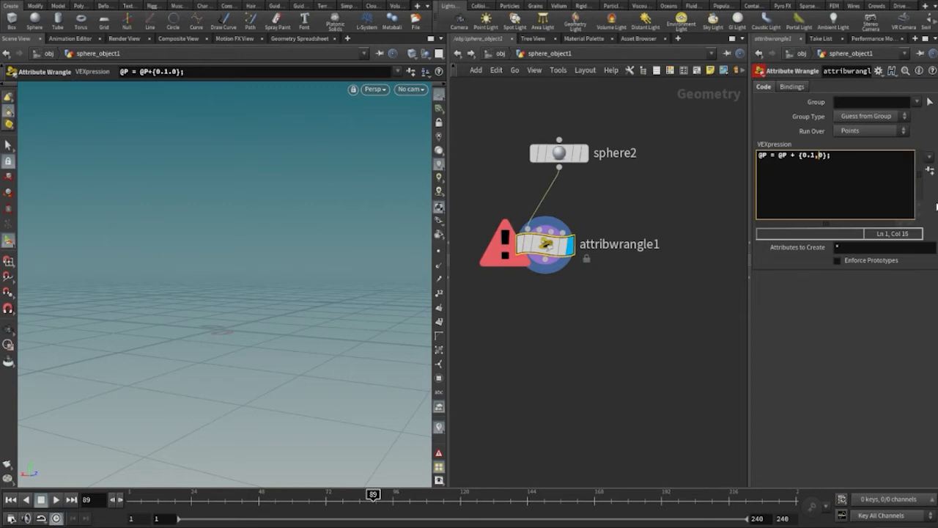
drag(811, 155, 808, 155)
text(,)
click(831, 176)
click(823, 311)
key(Escape)
mouse_move(252, 336)
mouse_down()
mouse_move(289, 320)
mouse_move(238, 344)
mouse_up()
key(Return)
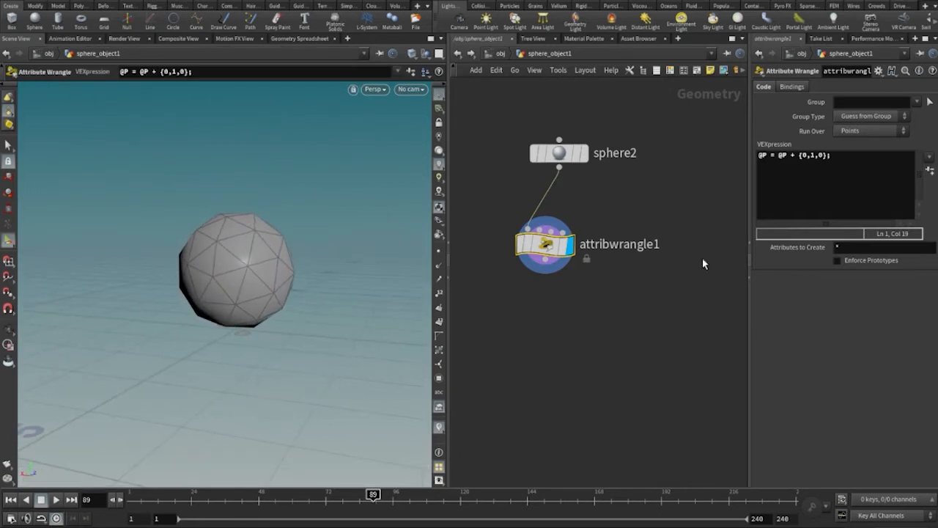
- Remove the "@P +" term so the line reads "@P = {0,1,0};", apply it, and turn on point numbers in the viewport
drag(793, 155, 778, 155)
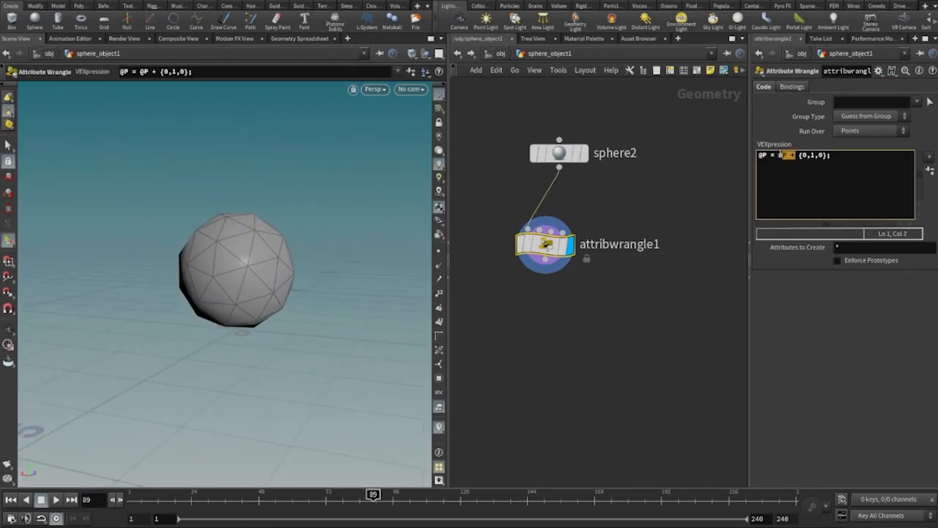
key(BackSpace)
click(825, 173)
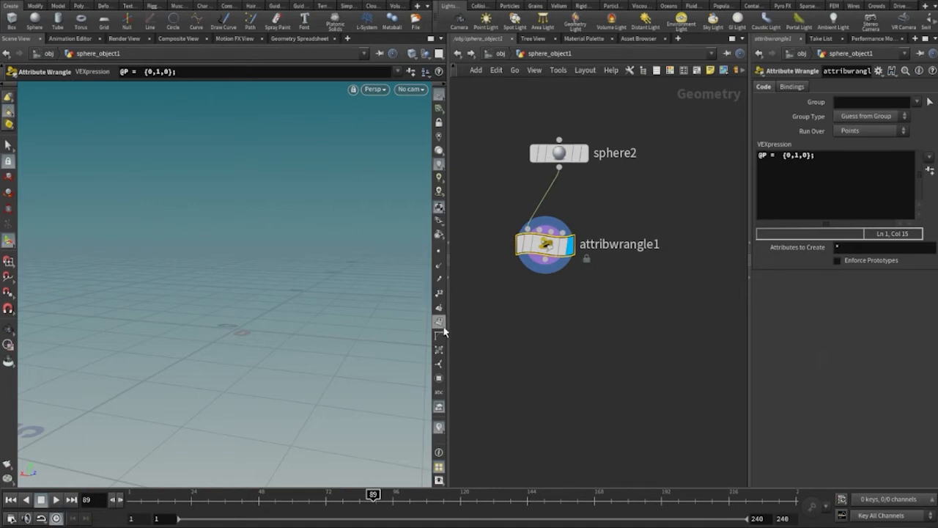
click(440, 297)
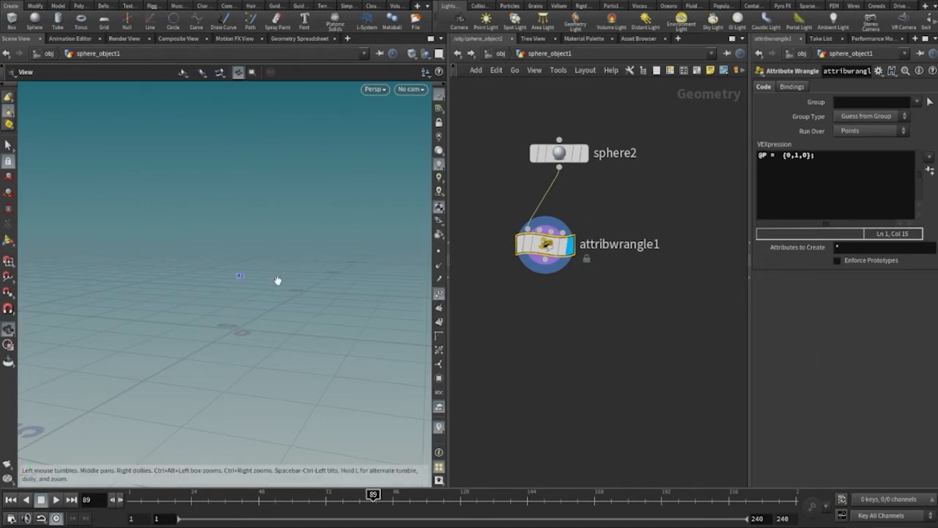
alt+drag(277, 280, 373, 283)
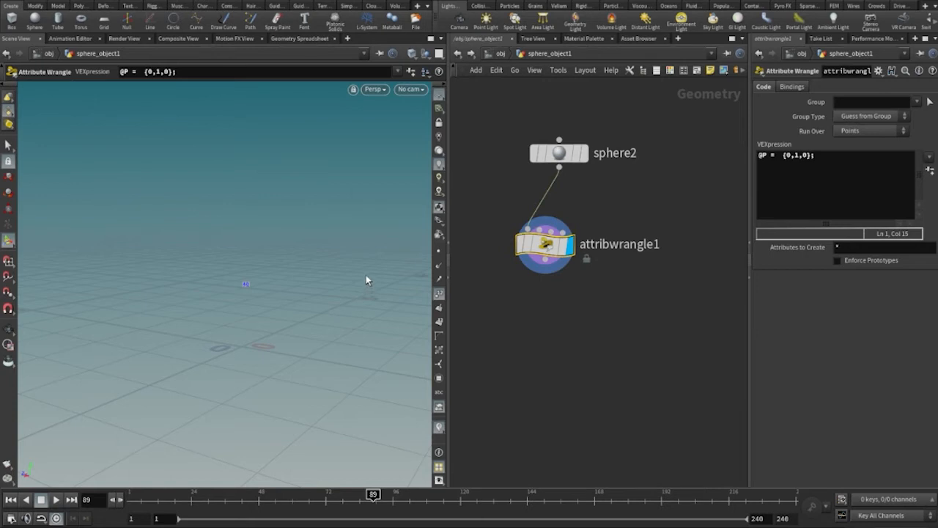
- Put "@P +" back before the braces in attribwrangle1's VEXpression and apply "@P = @P + {0,1,0};"
click(778, 156)
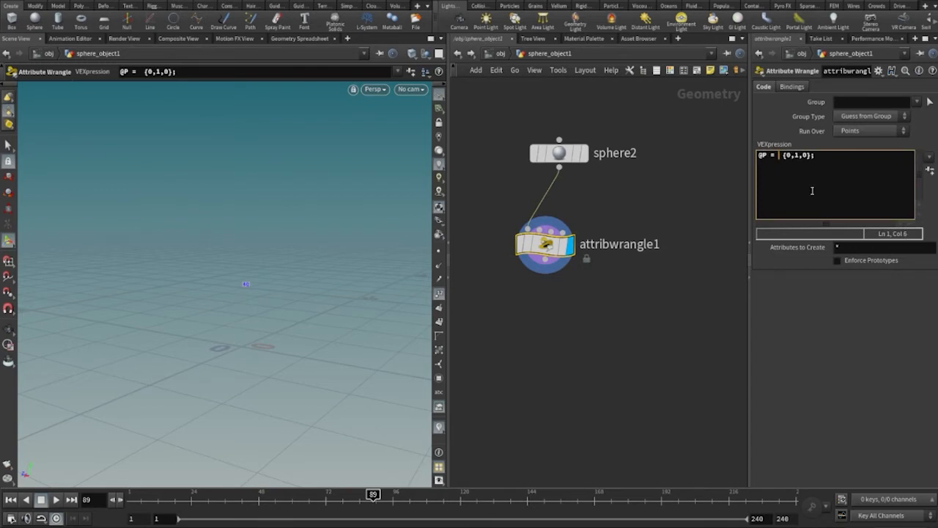
text(@P +)
click(810, 318)
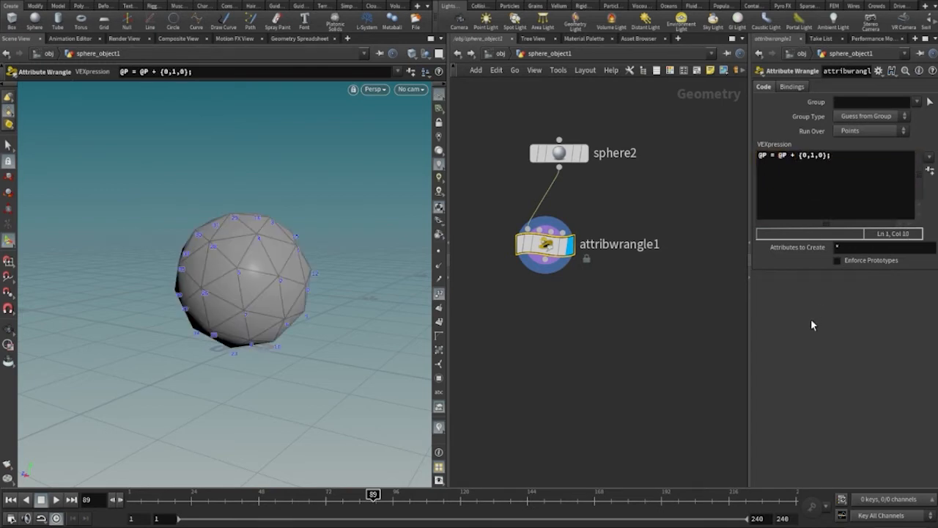
key(Escape)
drag(269, 329, 156, 321)
- Open attribvop1's network and move the add1 node up, farther from turbnoise1
middle_drag(681, 332, 554, 345)
scroll(604, 357, down, 3)
scroll(645, 244, up, 3)
middle_drag(689, 272, 680, 197)
scroll(680, 201, up, 2)
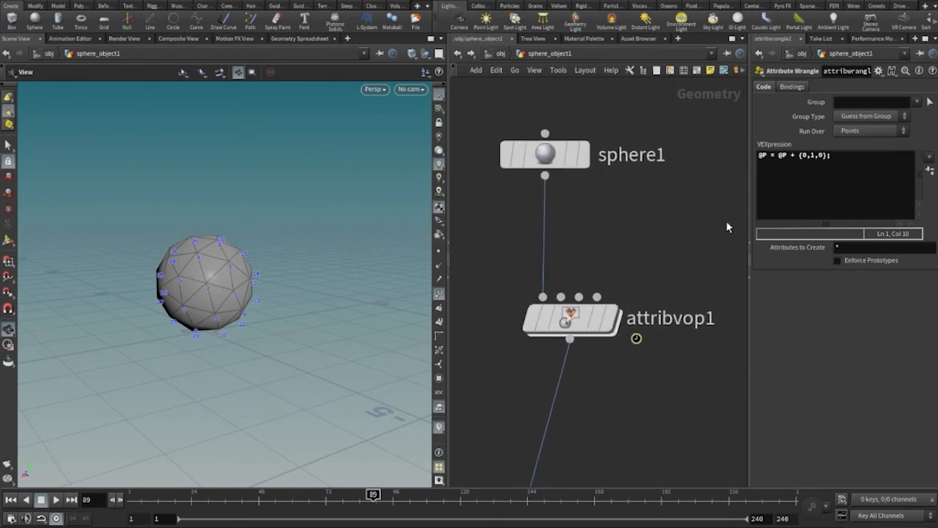
double_click(579, 321)
mouse_move(637, 165)
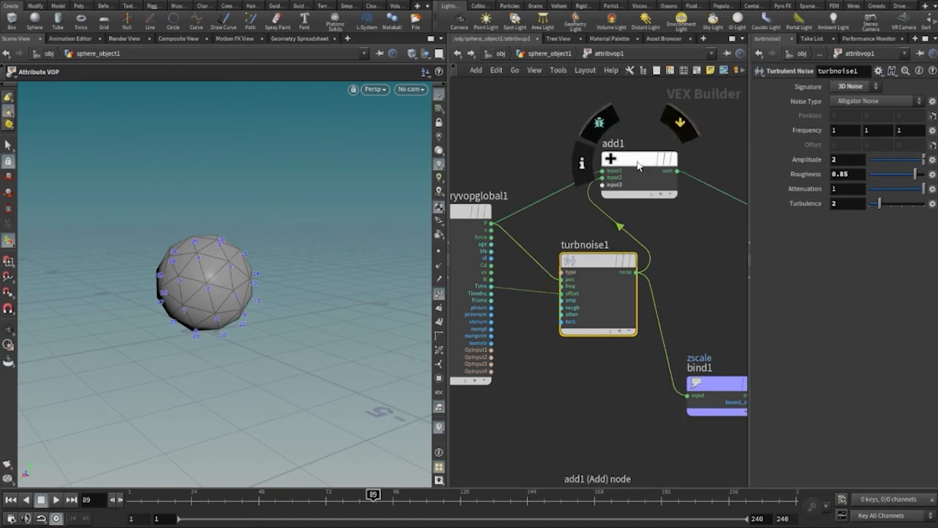
drag(637, 164, 687, 142)
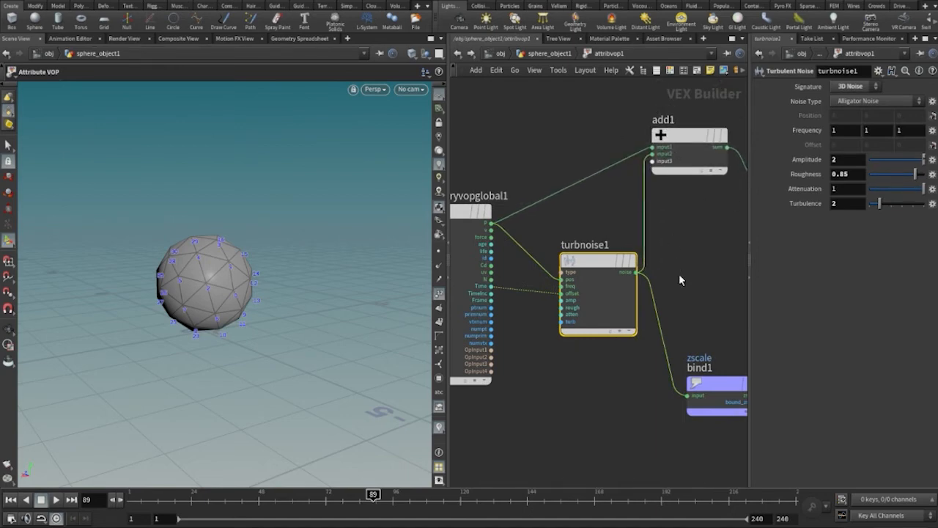
middle_drag(679, 275, 693, 258)
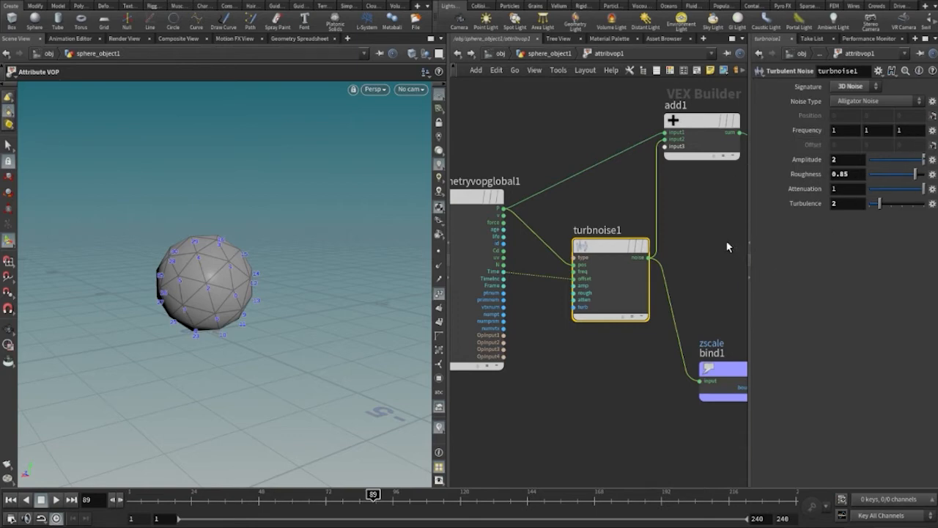
scroll(728, 247, down, 5)
middle_drag(682, 236, 610, 227)
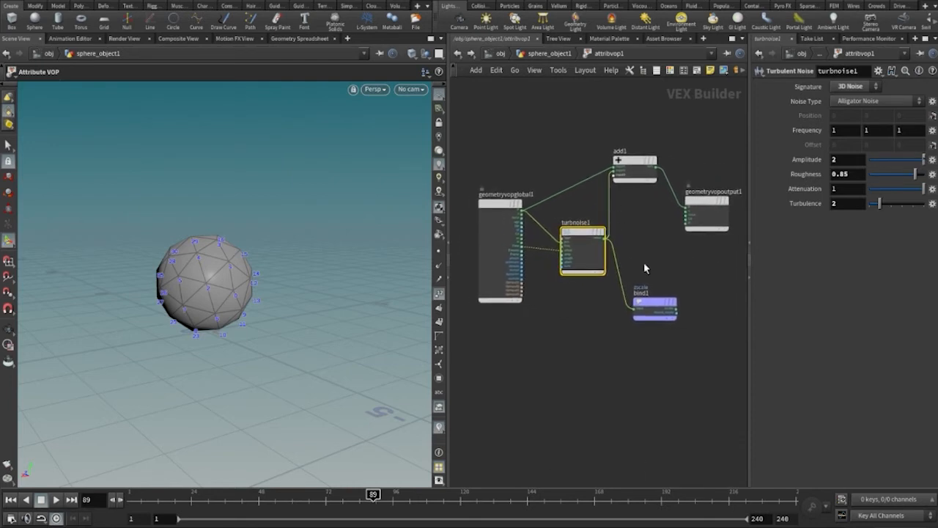
- Return to the sphere_object1 network, display polyextrude1, and turn off the point numbers
click(56, 499)
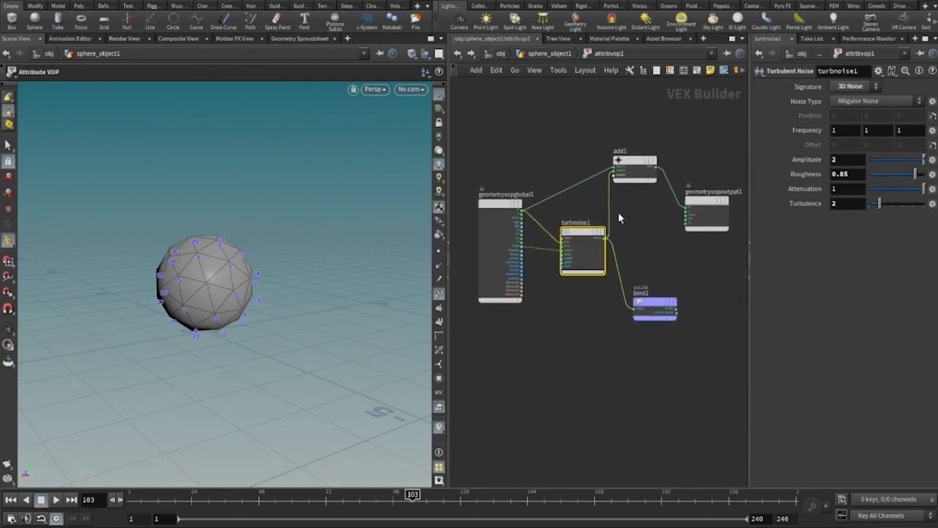
click(455, 55)
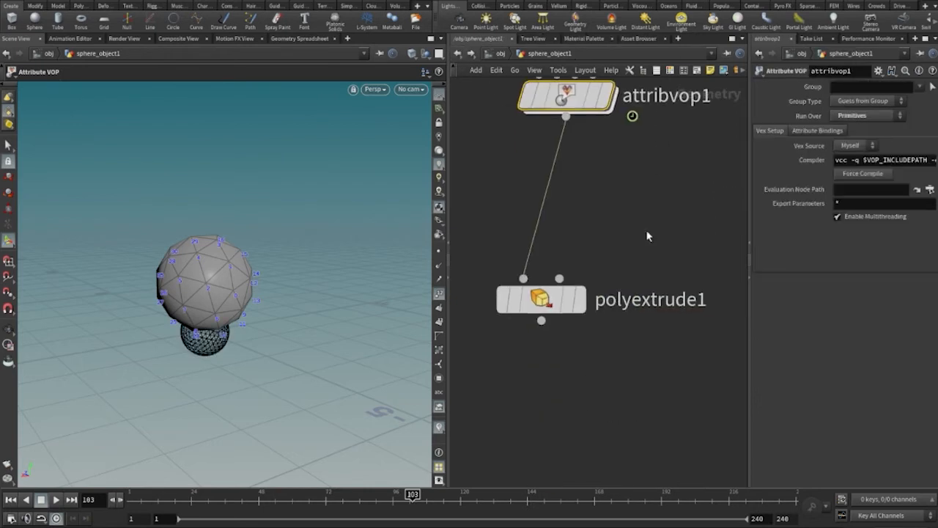
click(579, 299)
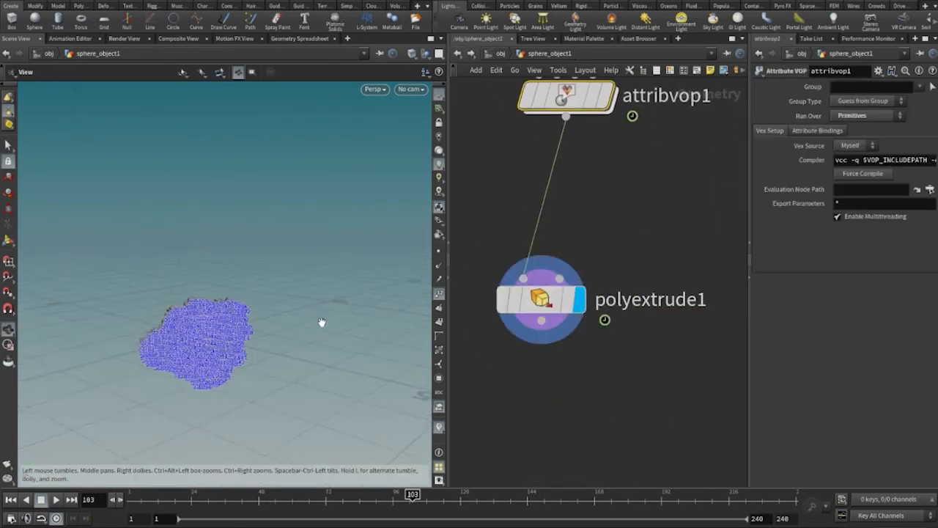
click(437, 295)
- Inspect the extruded sphere up close and play its animation, stopping at frame 160
alt+drag(337, 310, 369, 306)
alt+right_drag(235, 293, 337, 297)
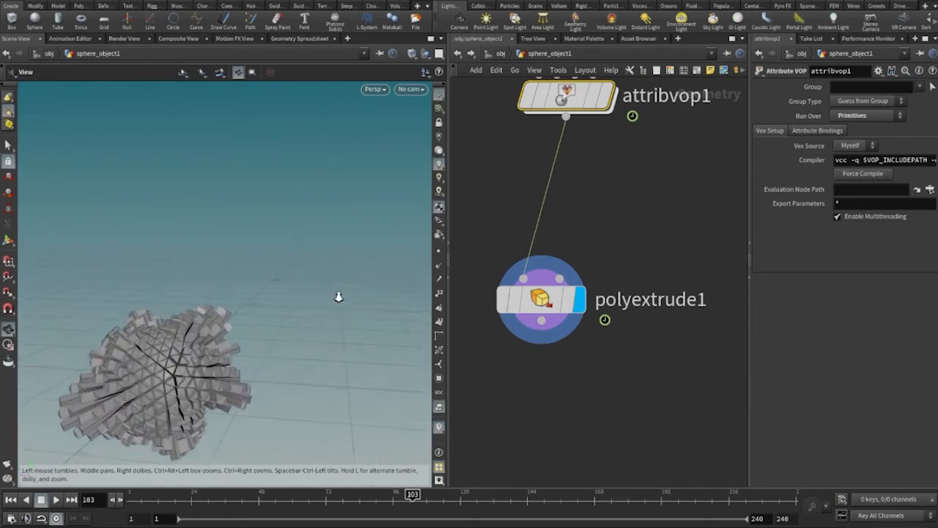
alt+middle_drag(312, 265, 368, 202)
drag(283, 266, 354, 285)
middle_drag(368, 279, 398, 255)
right_drag(367, 245, 373, 174)
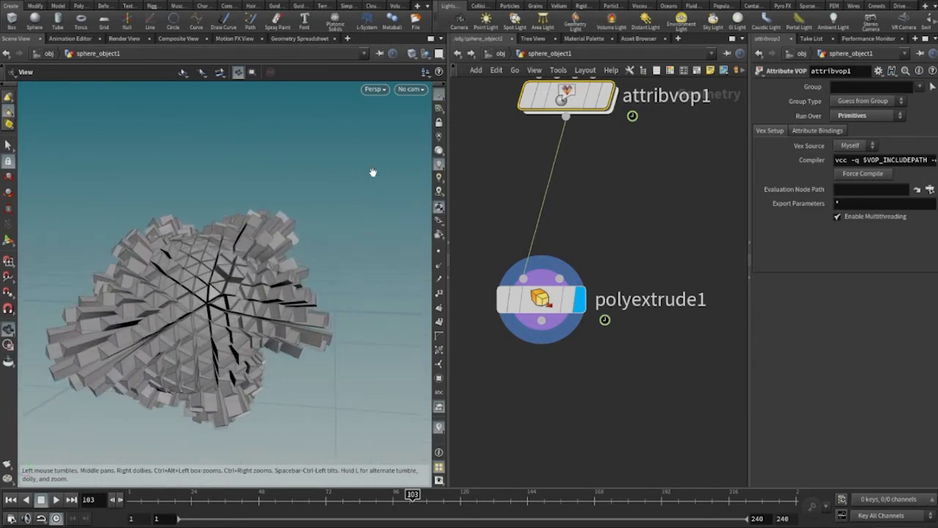
middle_drag(340, 228, 375, 206)
click(57, 499)
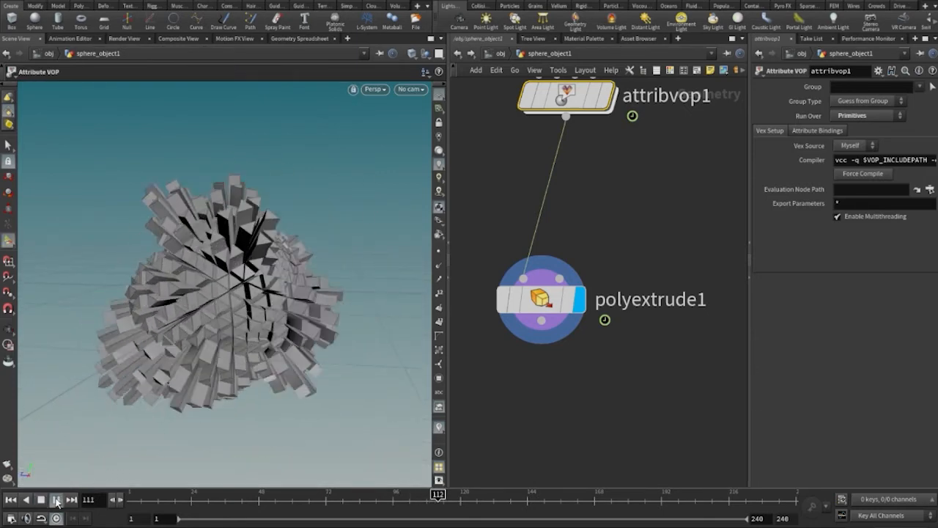
click(56, 499)
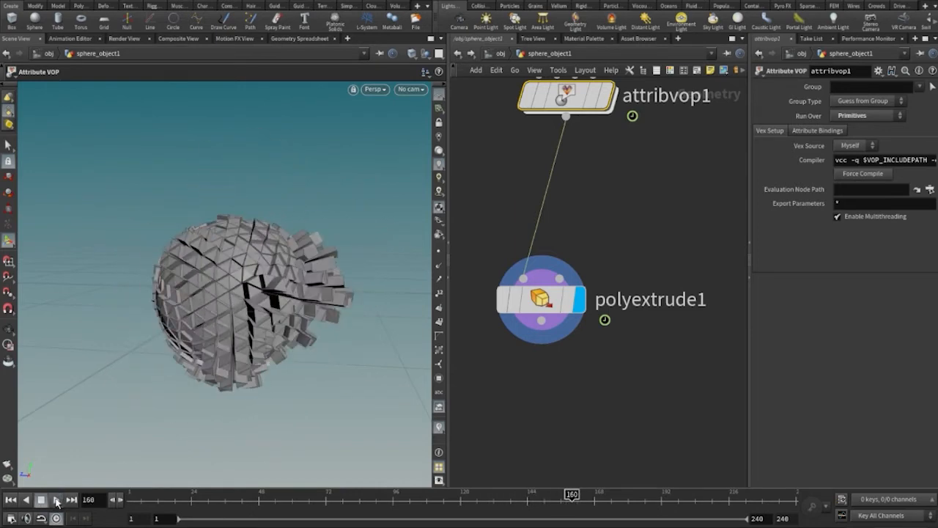
- Reopen attribvop1's network, set turbnoise1's noise type to Original Perlin Noise, and play the animation
middle_drag(708, 175, 710, 207)
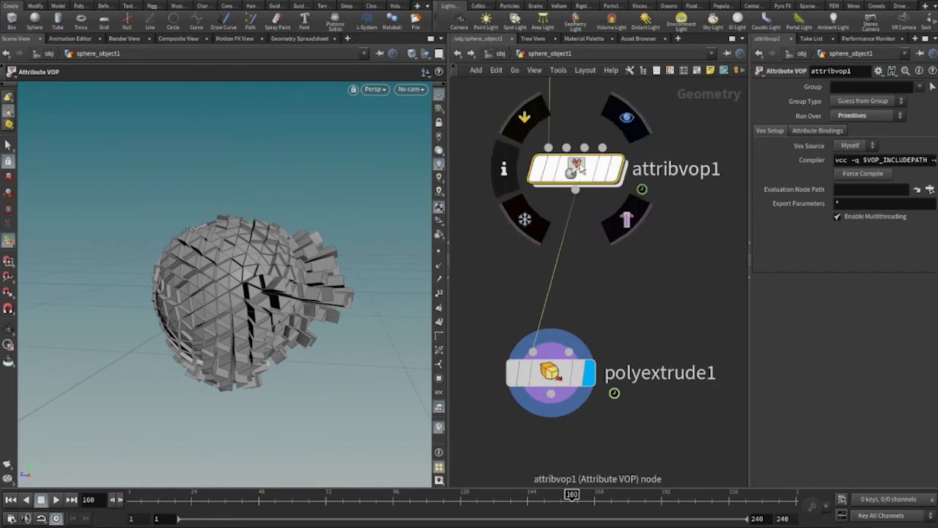
double_click(578, 167)
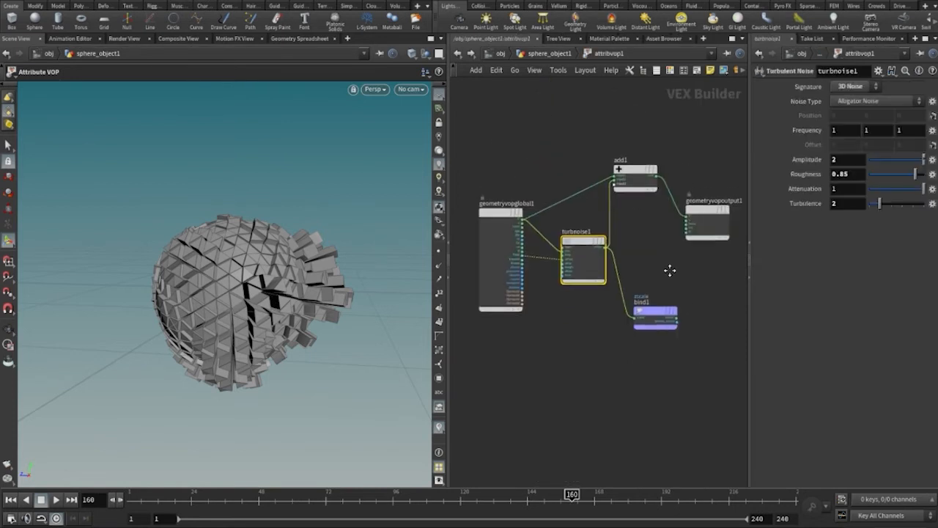
click(848, 101)
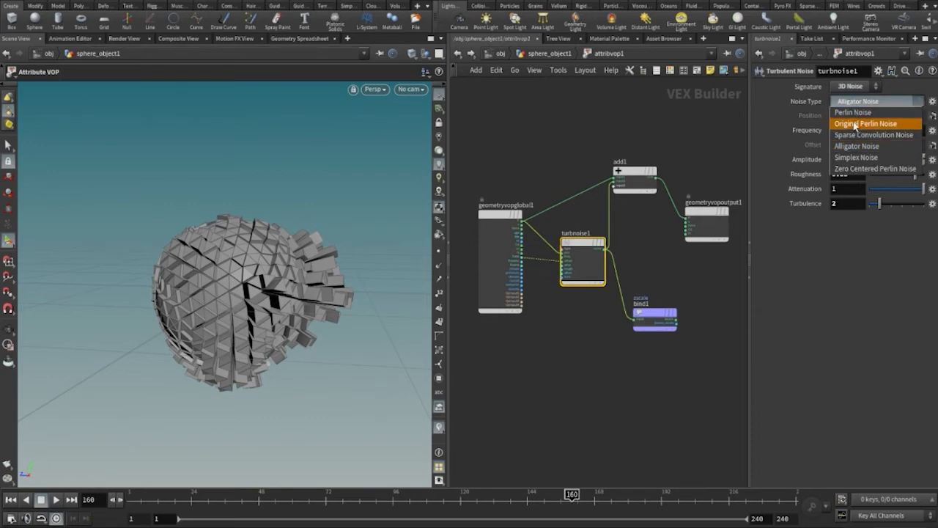
click(859, 124)
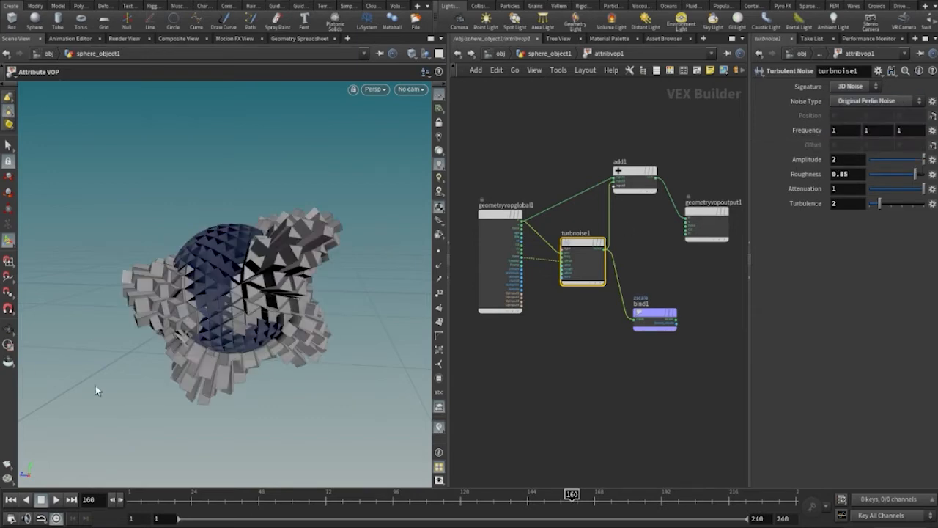
click(57, 500)
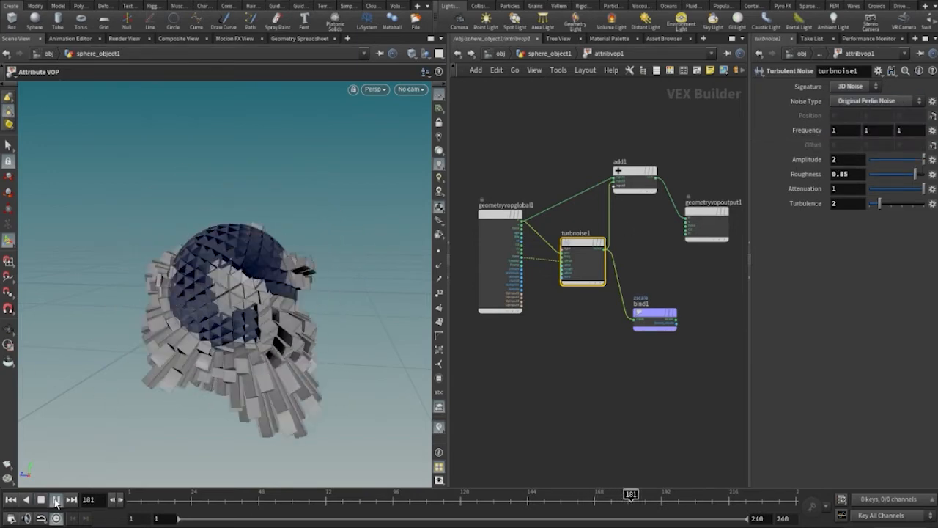
- Switch turbnoise1's noise type to Sparse Convolution Noise, play the animation, and inspect the extrusions
click(871, 103)
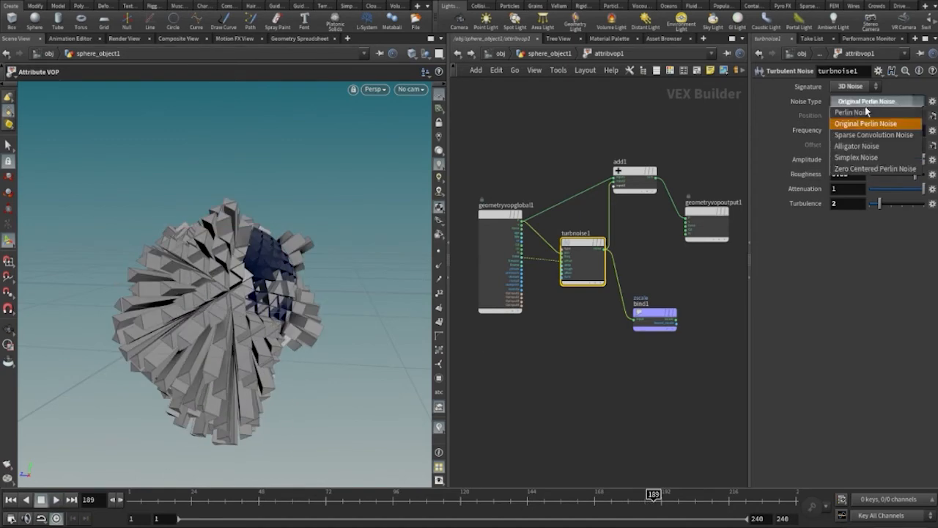
click(854, 129)
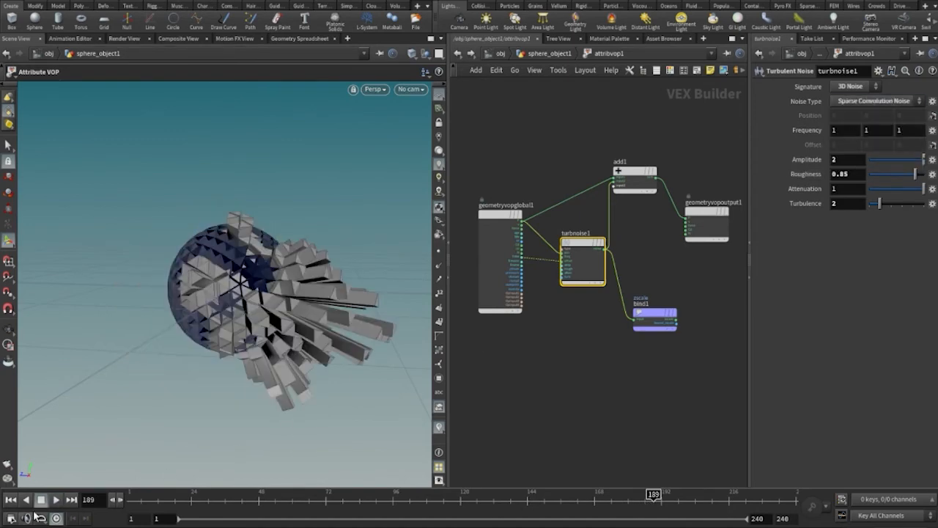
click(57, 500)
key(Escape)
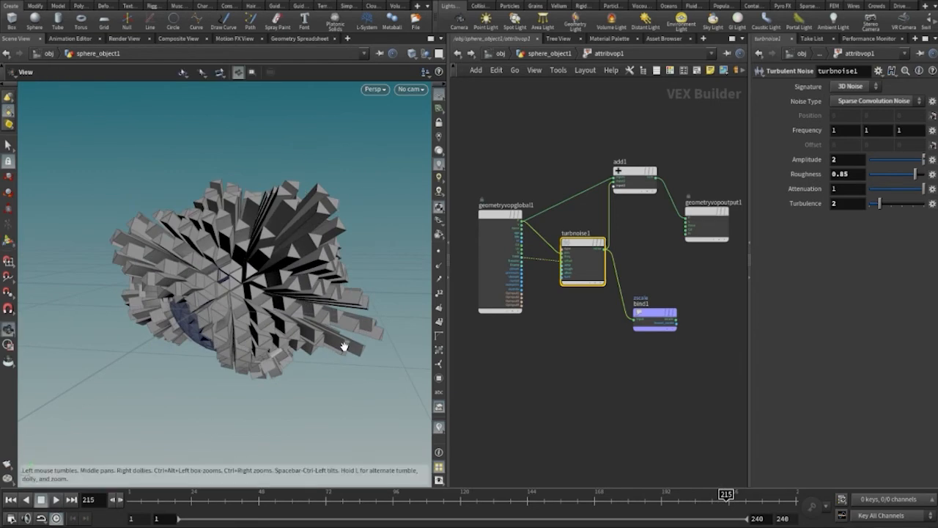
drag(345, 346, 356, 317)
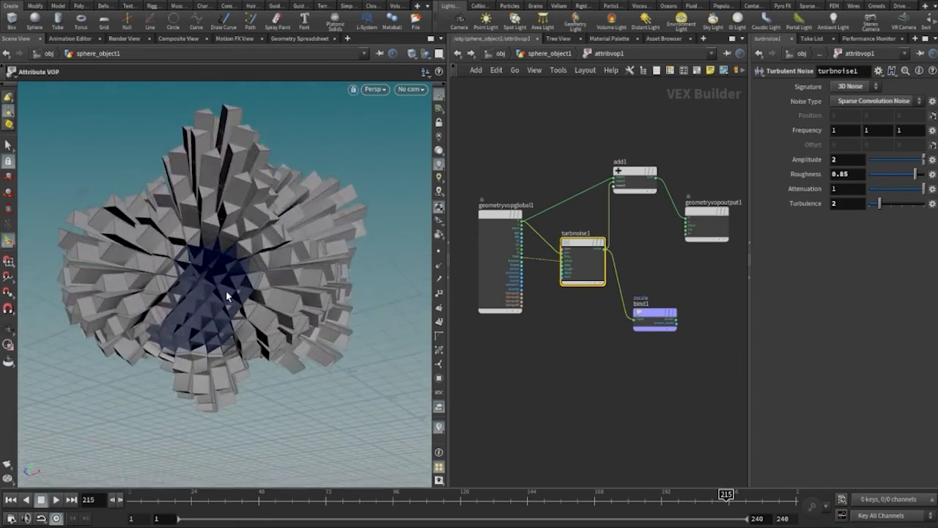
mouse_move(227, 293)
mouse_down()
mouse_move(240, 311)
mouse_move(219, 292)
mouse_up()
key(Return)
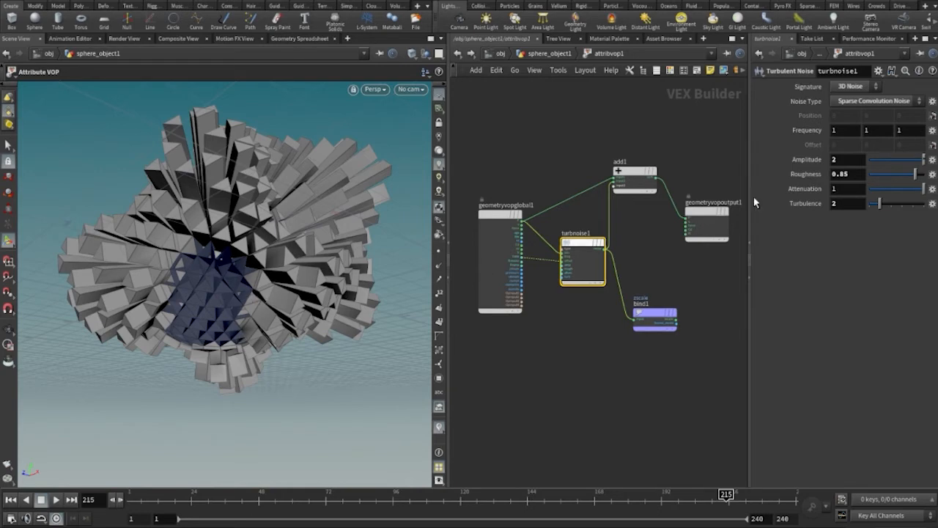
- Set turbnoise1's noise type back to Original Perlin Noise and inspect the extruded sphere
click(869, 104)
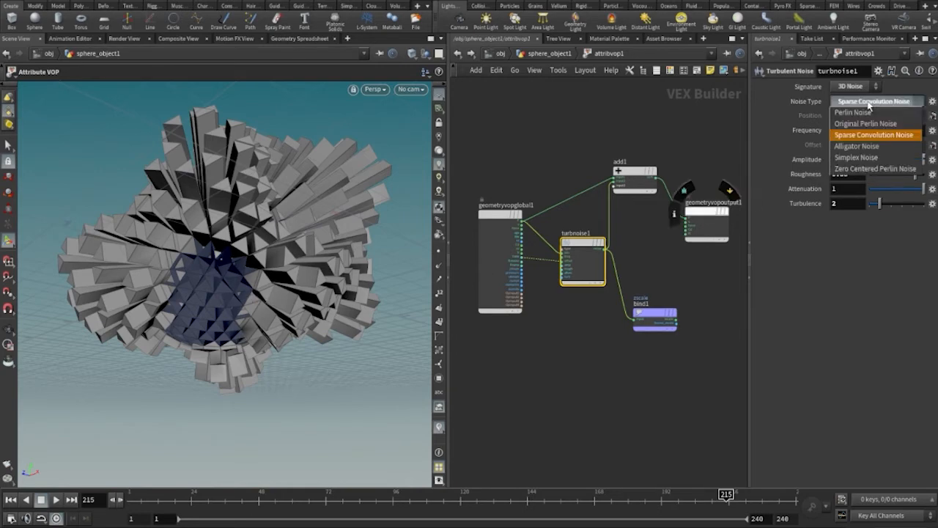
click(868, 124)
key(Escape)
scroll(293, 261, up, 5)
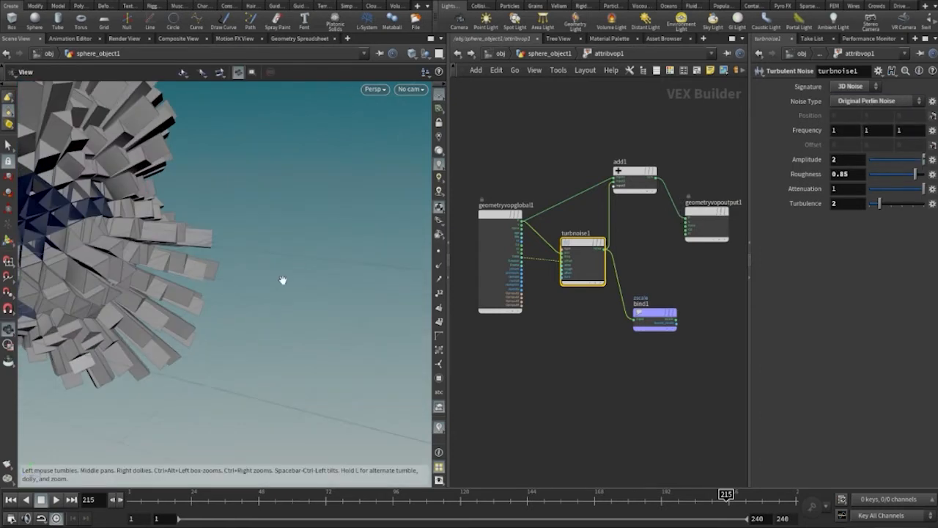
drag(282, 280, 247, 256)
key(Return)
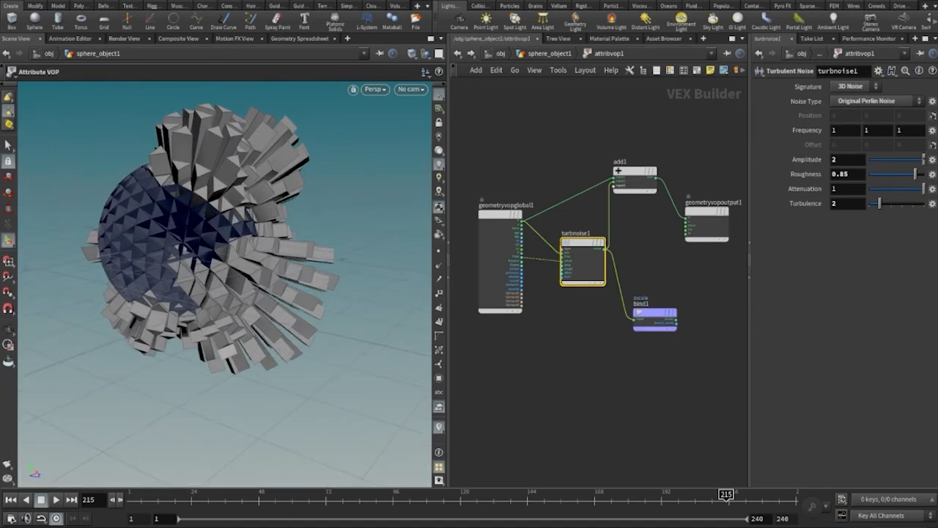
- Switch to Paint and draw a horizontal baseline with a noise curve of uneven peaks oscillating above and below it
key(super)
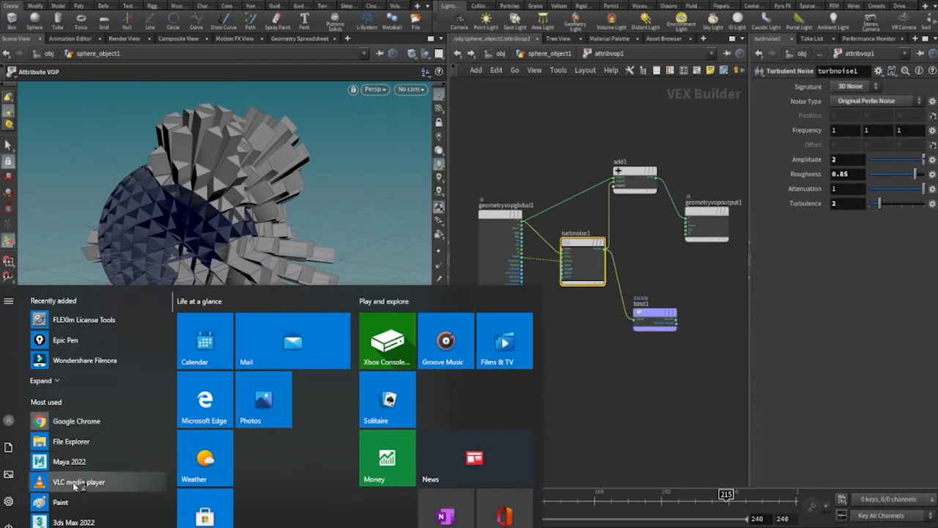
click(60, 502)
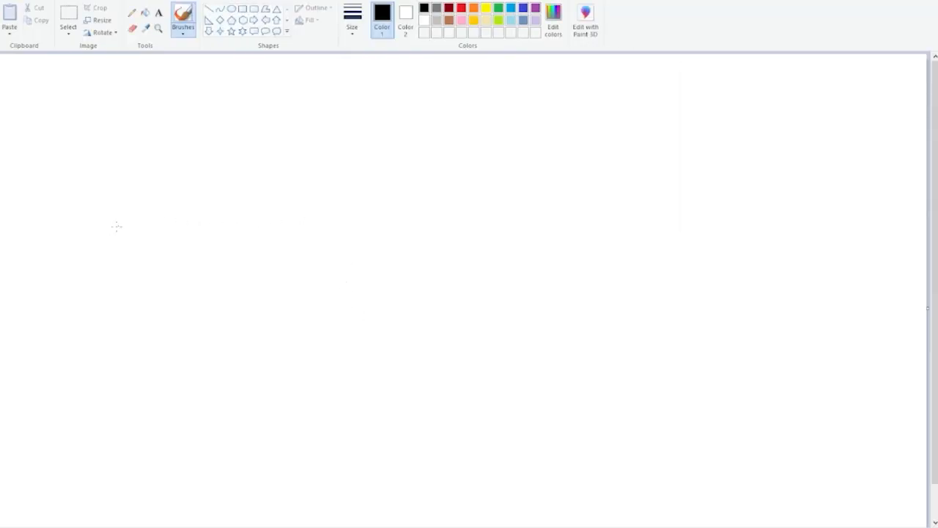
drag(51, 266, 794, 269)
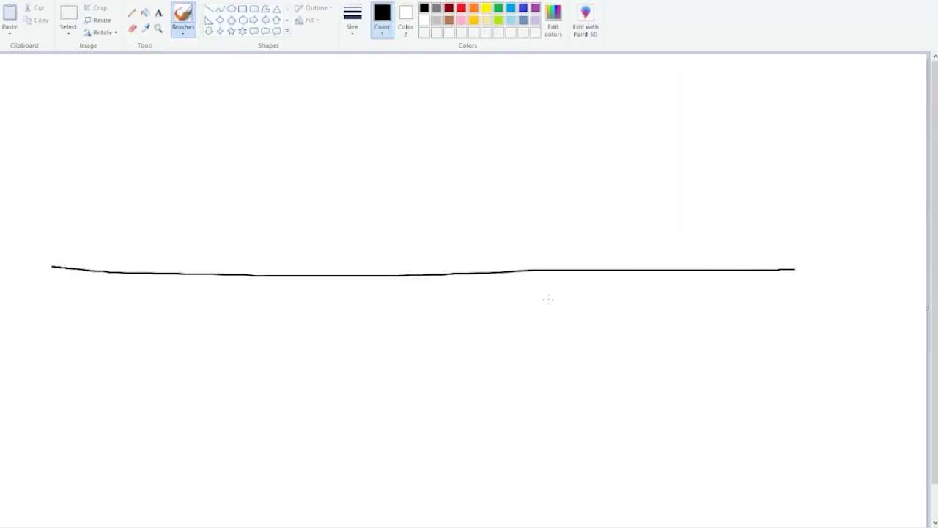
mouse_move(116, 271)
mouse_down()
mouse_move(148, 187)
mouse_move(205, 265)
mouse_move(274, 326)
mouse_move(338, 132)
mouse_move(366, 333)
mouse_move(431, 318)
mouse_up()
mouse_move(482, 281)
mouse_down()
mouse_move(542, 158)
mouse_move(590, 232)
mouse_up()
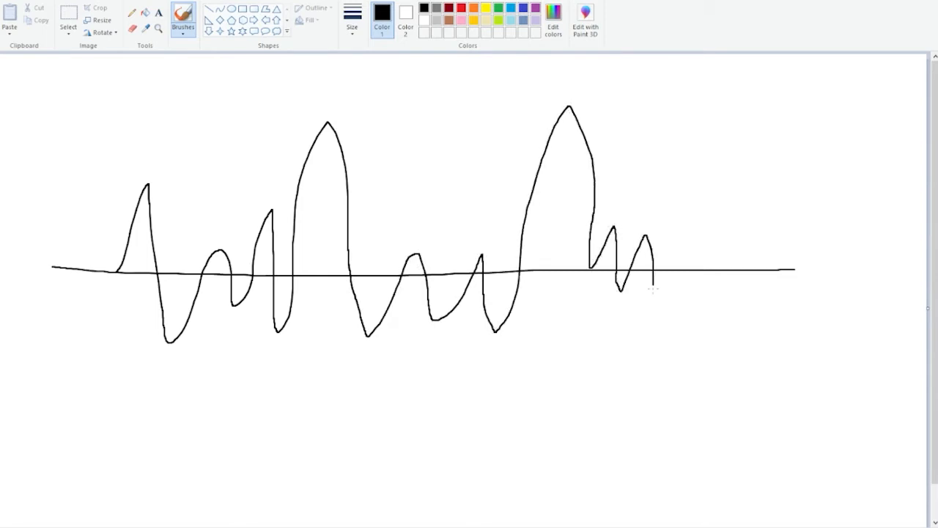
mouse_move(653, 290)
mouse_down()
mouse_move(722, 114)
mouse_move(781, 242)
mouse_up()
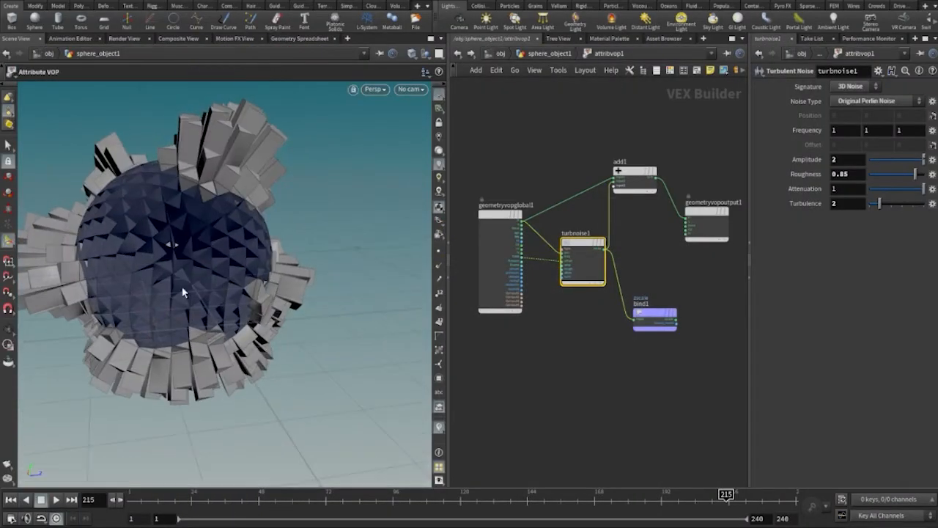
- Switch back to Houdini and inspect the extruded sphere from several sides
key(Escape)
drag(279, 268, 226, 434)
drag(243, 367, 156, 285)
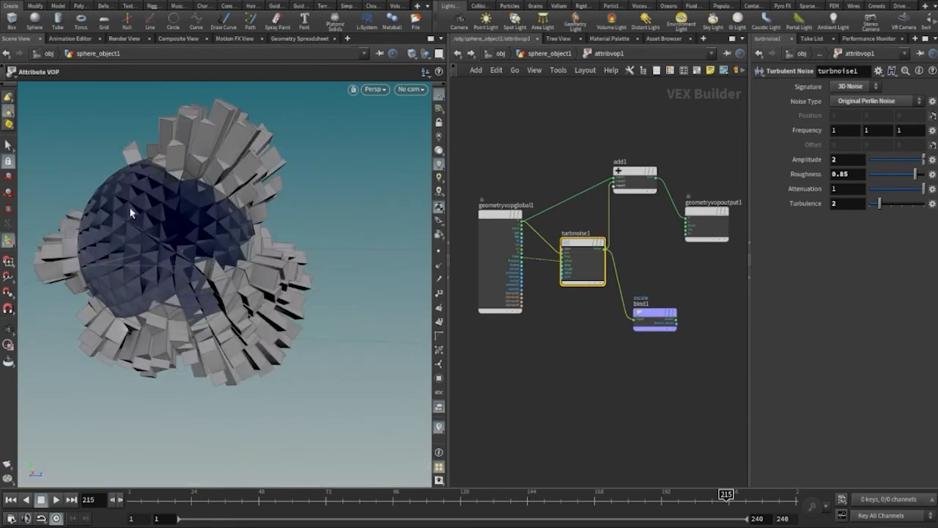
drag(239, 231, 330, 312)
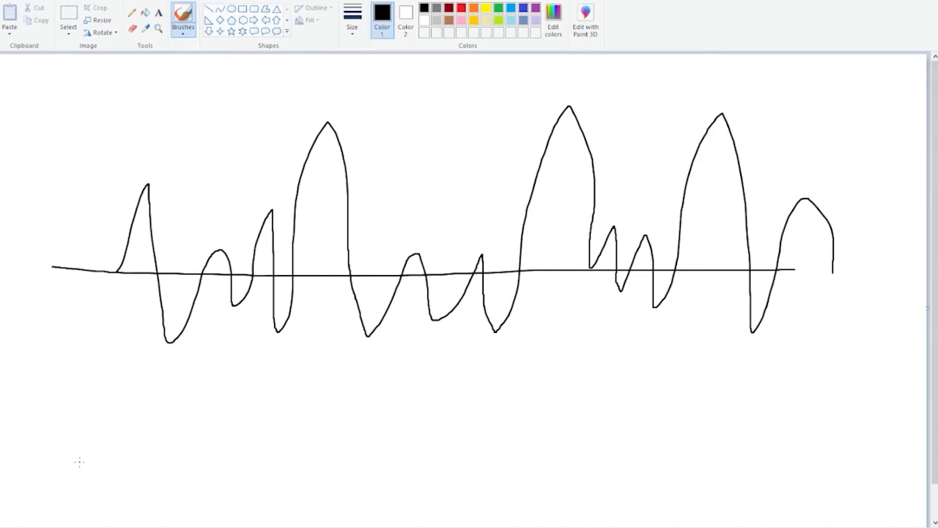
- Switch to Paint and draw a second baseline below the first, with a noise curve whose peaks rise mostly above it
drag(84, 463, 841, 469)
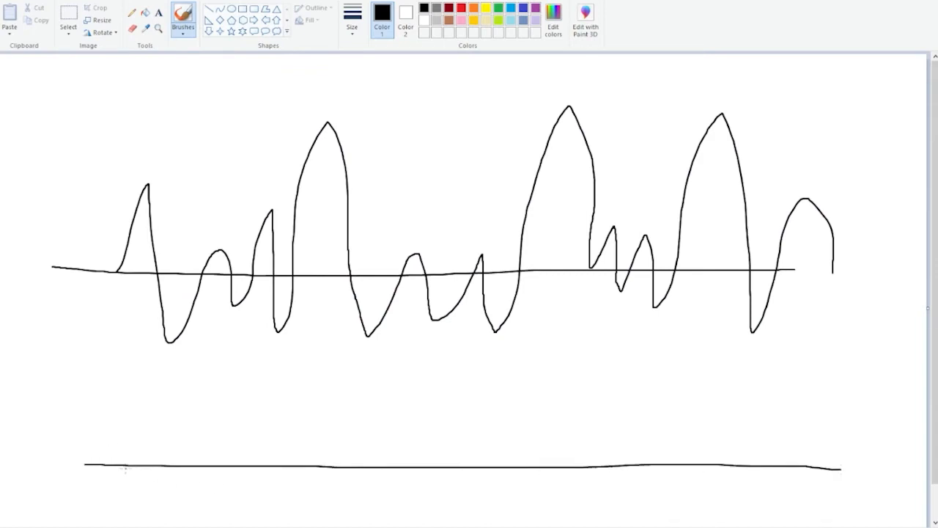
drag(123, 464, 163, 475)
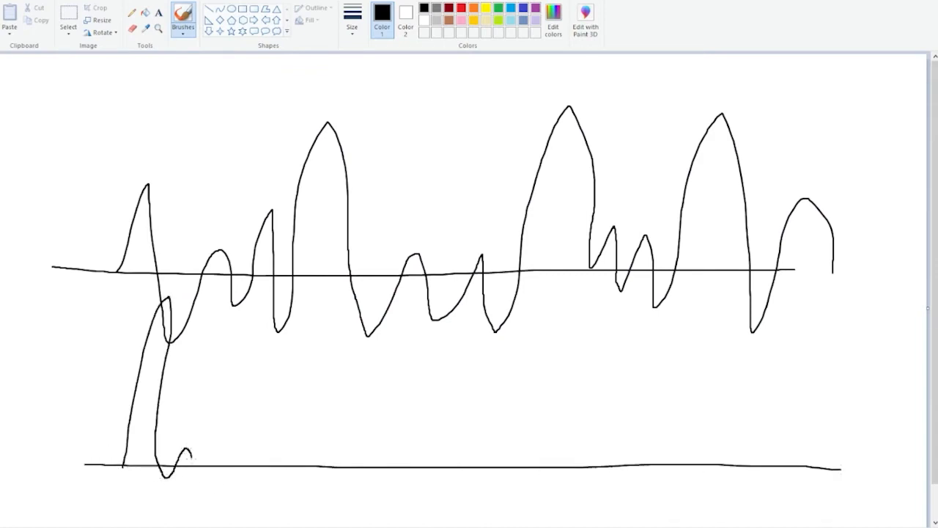
drag(233, 431, 329, 449)
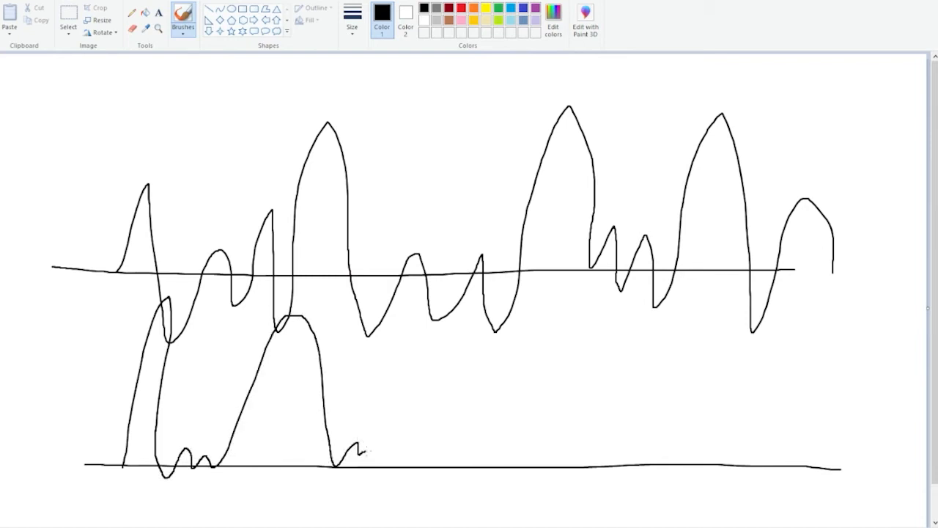
mouse_move(421, 417)
mouse_down()
mouse_move(520, 330)
mouse_move(574, 453)
mouse_move(680, 309)
mouse_move(759, 402)
mouse_up()
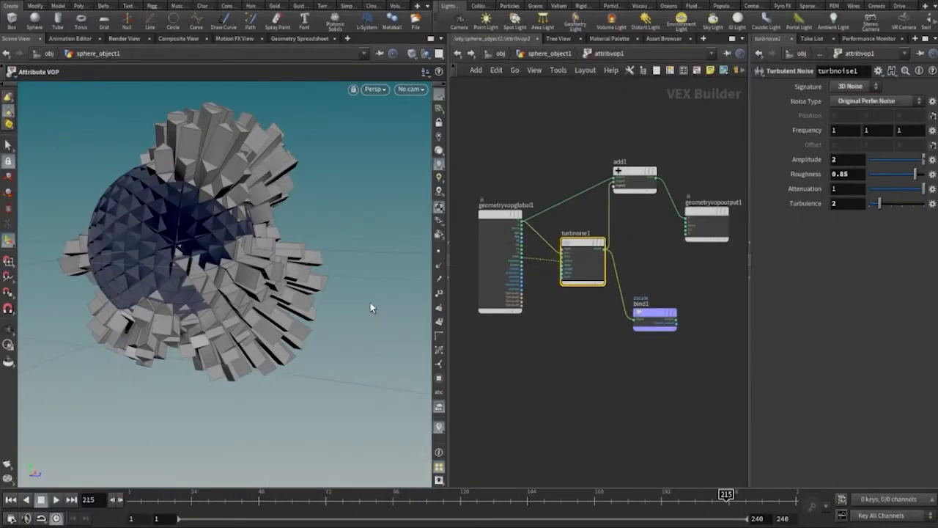
- Switch back to Houdini and insert a Fit Range node on the wire between turbnoise1 and bind1
drag(372, 308, 286, 323)
scroll(668, 288, up, 4)
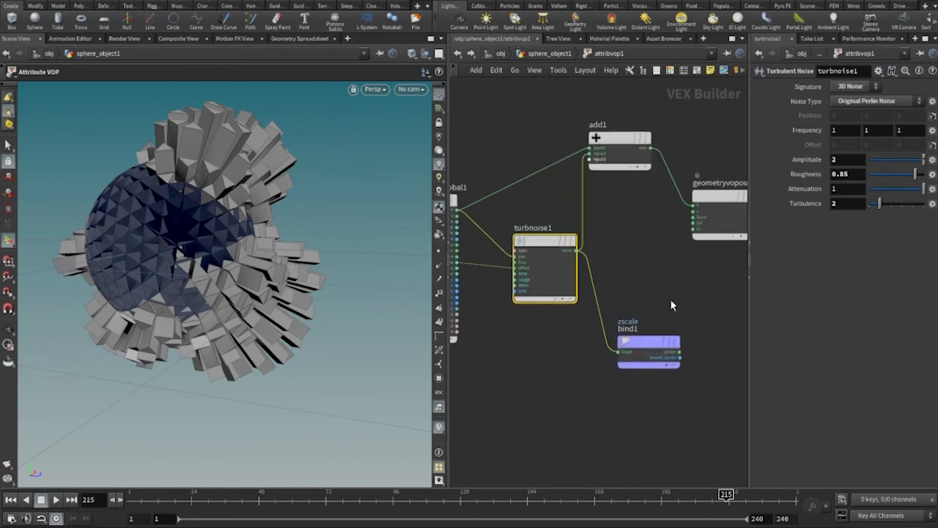
middle_drag(622, 289, 660, 288)
click(658, 228)
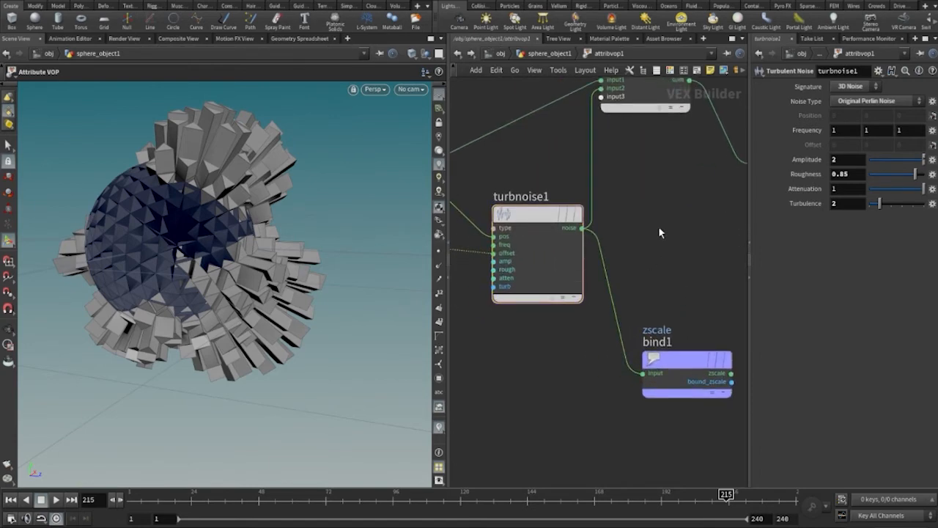
key(Tab)
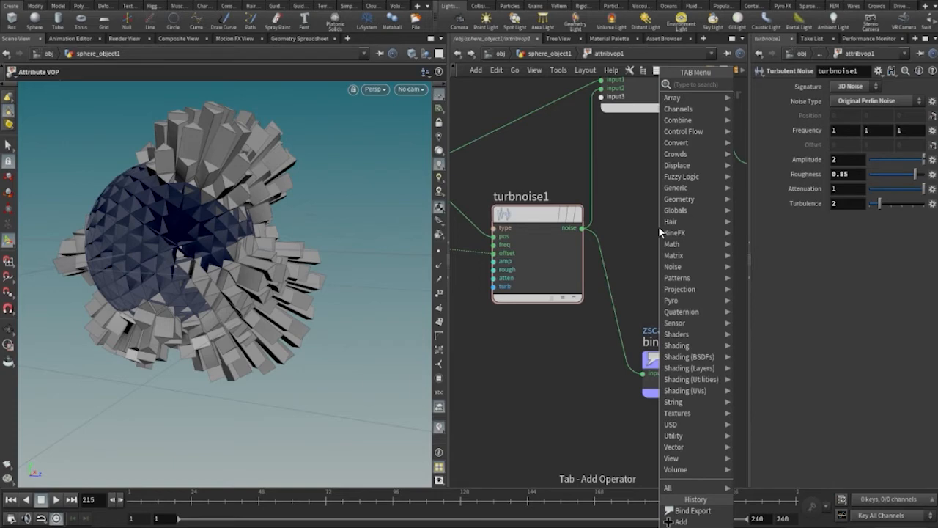
text(FIT)
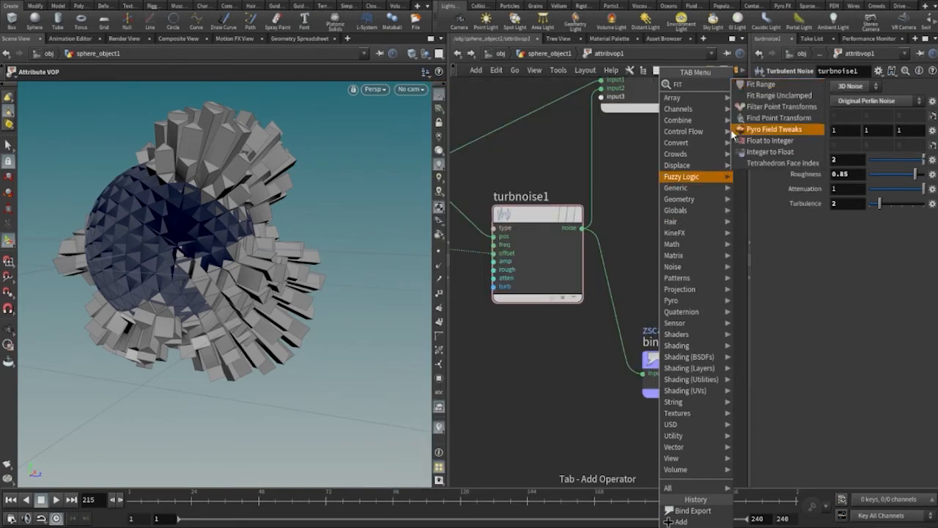
click(761, 84)
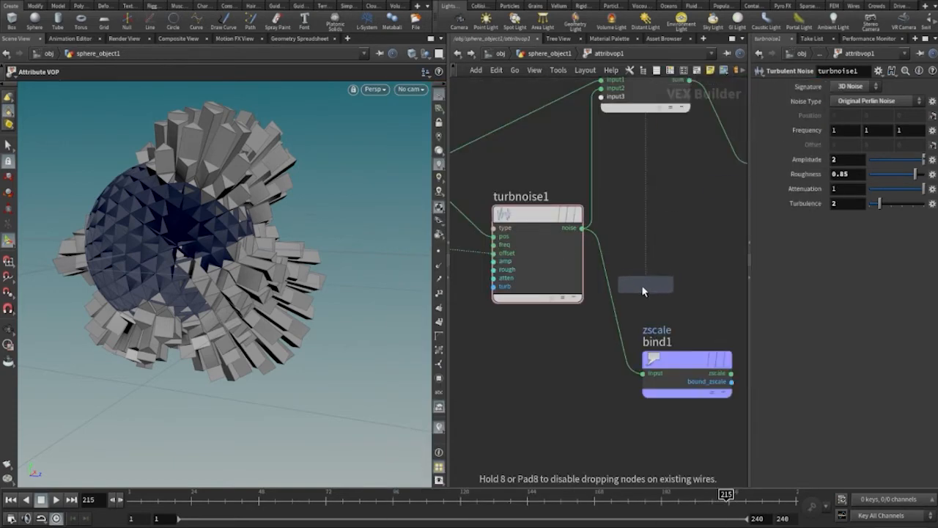
click(620, 325)
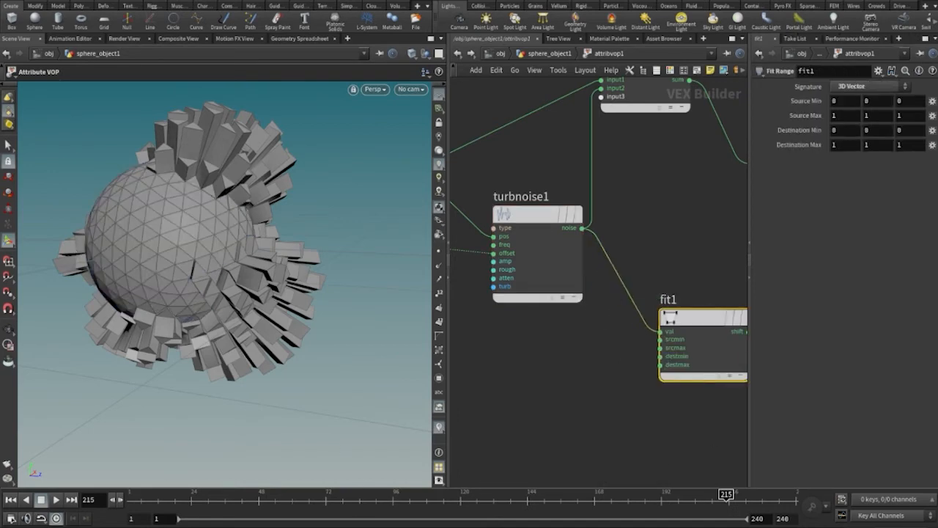
- Play the animation, stop it at frame 186, and inspect the sphere's fitted extrusions from several sides
key(Escape)
drag(286, 335, 268, 370)
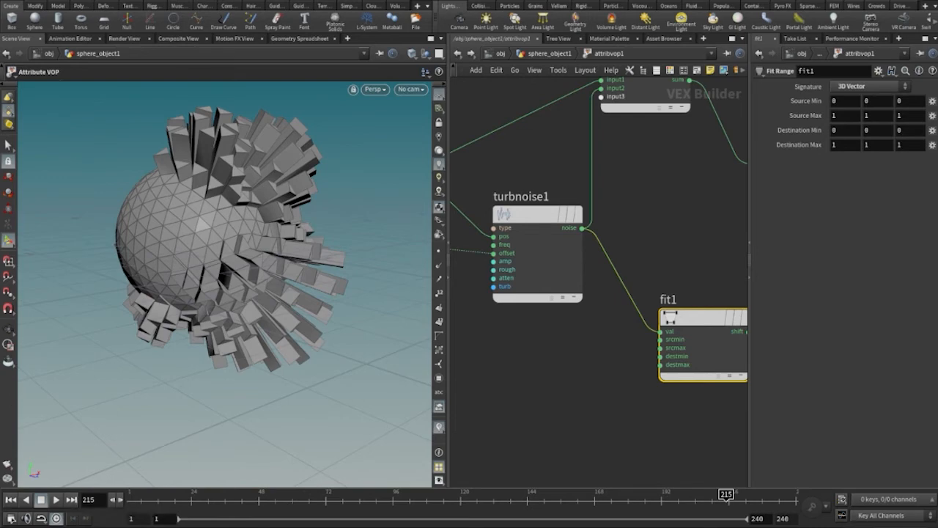
click(57, 502)
drag(266, 346, 296, 339)
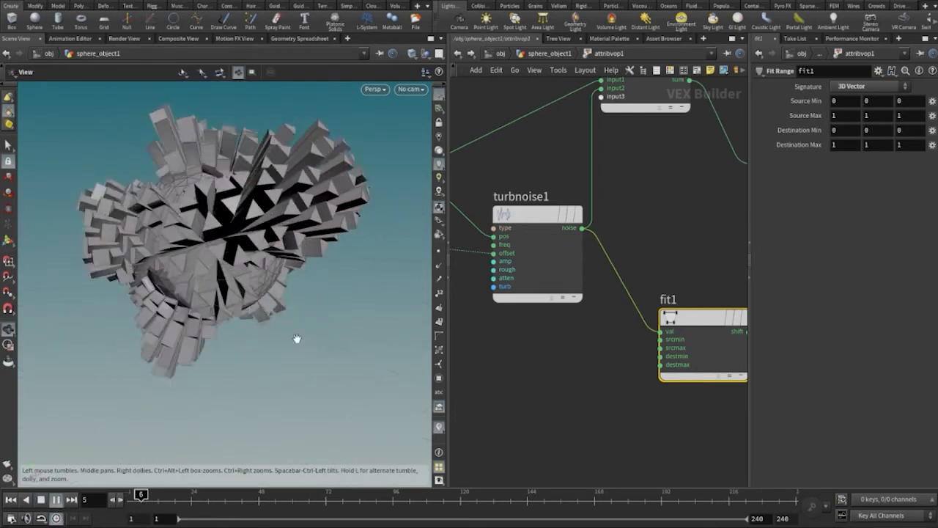
right_drag(295, 339, 206, 328)
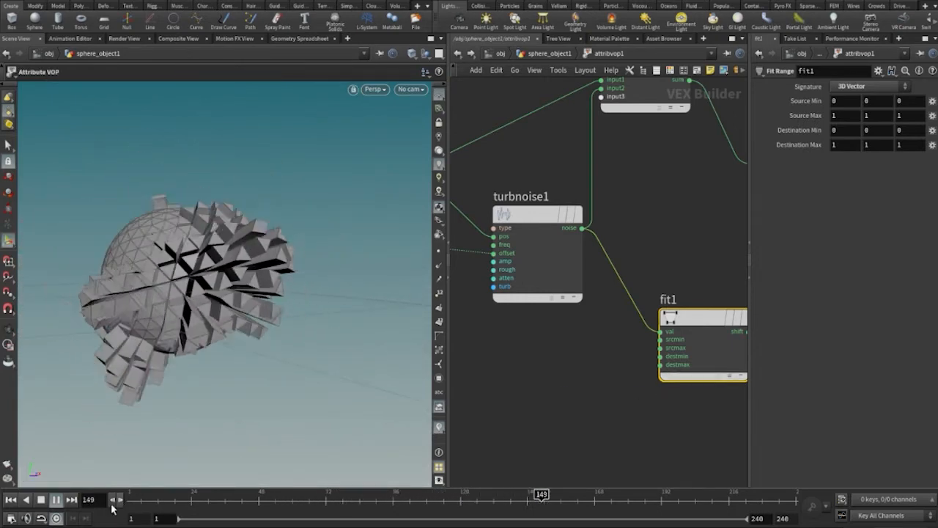
click(56, 499)
key(space)
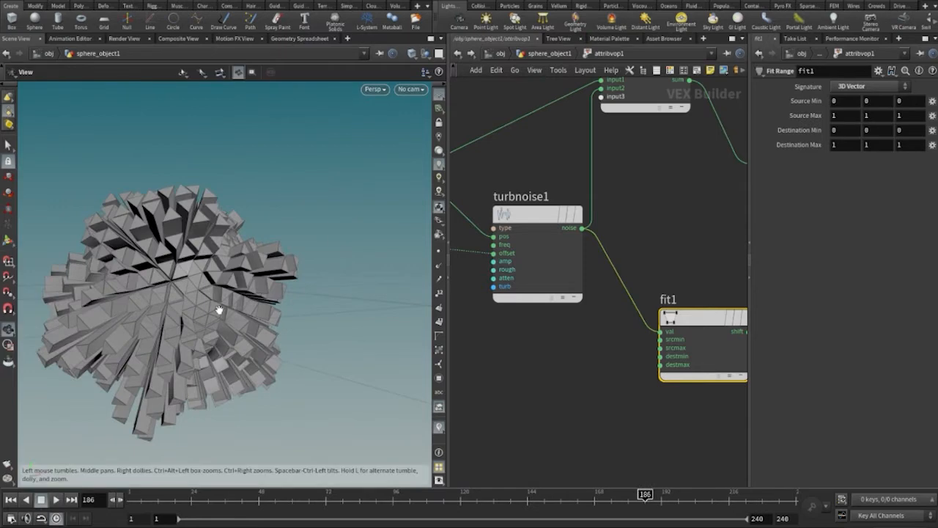
drag(220, 308, 241, 312)
- Rearrange geometryvopglobal1, add1, geometryvopoutput1 and turbnoise1 to space out the VOP network
right_drag(696, 217, 646, 236)
middle_drag(646, 237, 626, 270)
drag(509, 220, 488, 164)
middle_drag(665, 272, 614, 277)
drag(609, 182, 608, 144)
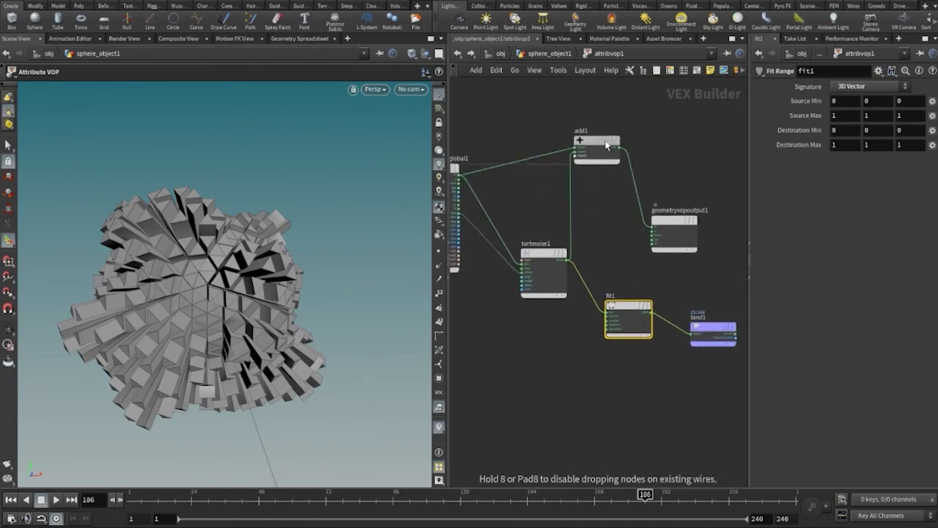
drag(695, 248, 726, 170)
middle_drag(626, 236, 624, 238)
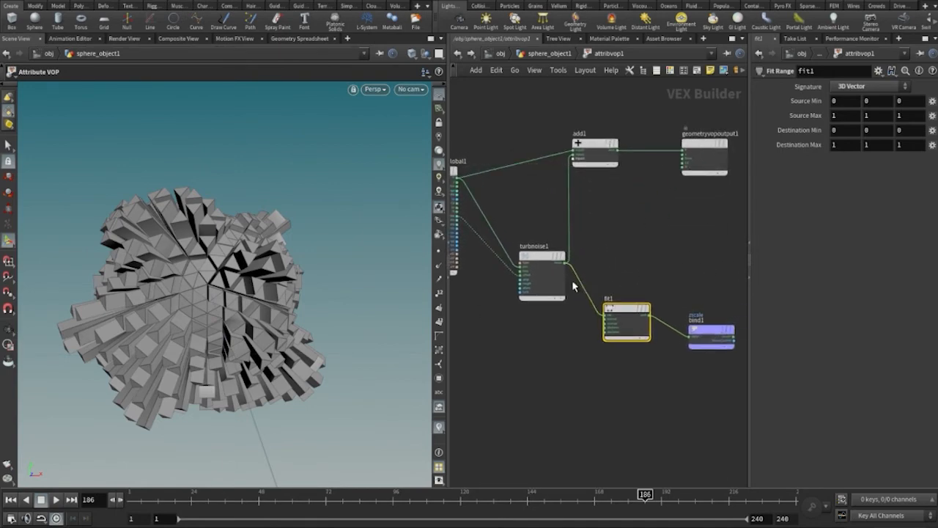
drag(548, 261, 571, 254)
- Examine how turbnoise1 connects to add1 and fit1 in the VOP network
scroll(649, 281, up, 2)
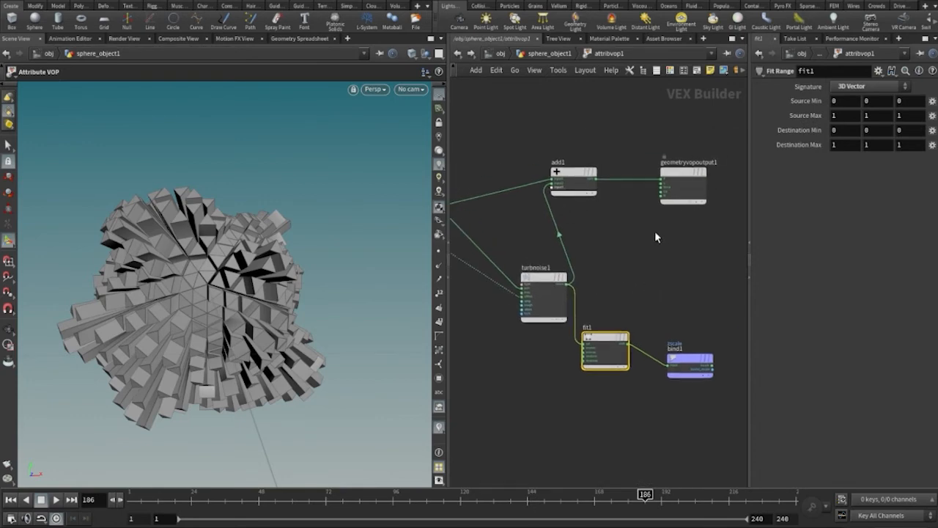
scroll(656, 229, up, 2)
scroll(656, 229, down, 1)
scroll(666, 224, up, 2)
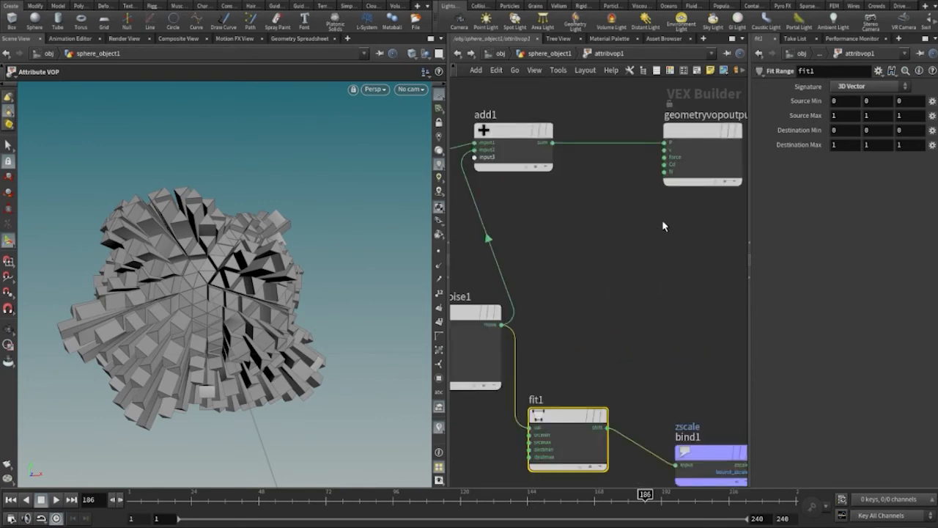
scroll(668, 146, up, 2)
middle_drag(544, 291, 660, 295)
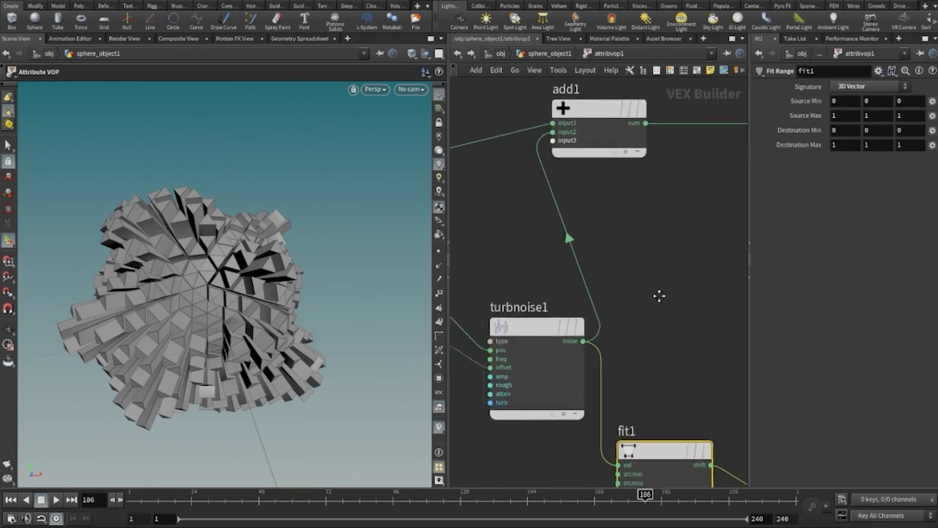
scroll(643, 314, down, 2)
scroll(605, 266, down, 3)
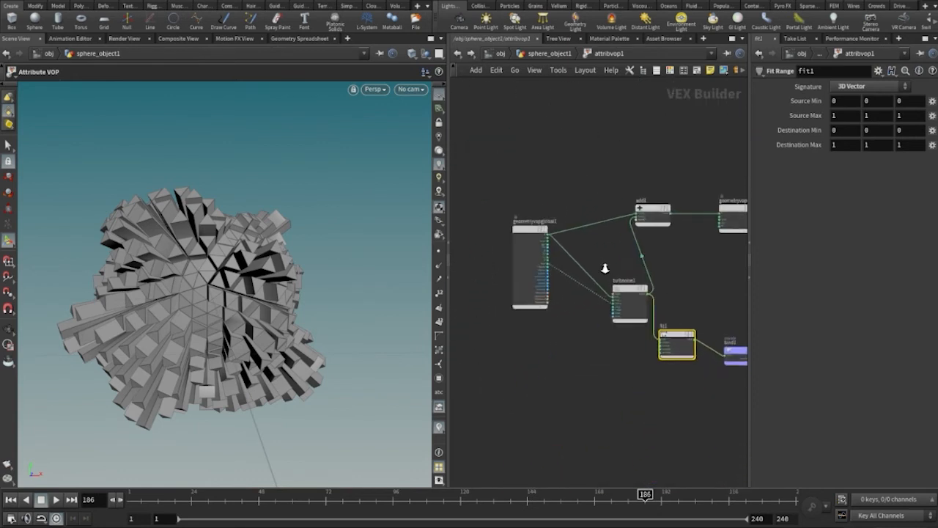
middle_drag(605, 266, 533, 263)
- Duplicate turbnoise1 with its input connections and wire the copy's noise output into geometryvopoutput1's Cd input
mouse_move(559, 285)
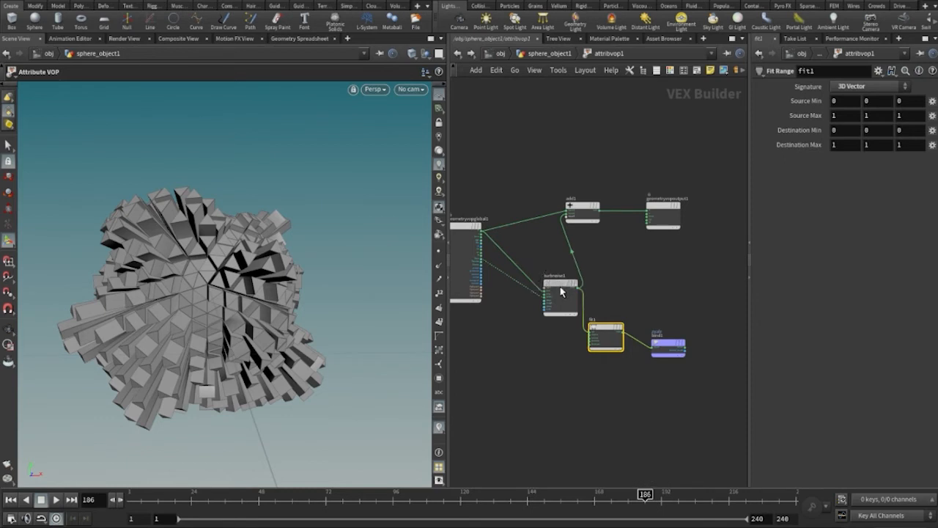
alt+drag(561, 288, 643, 262)
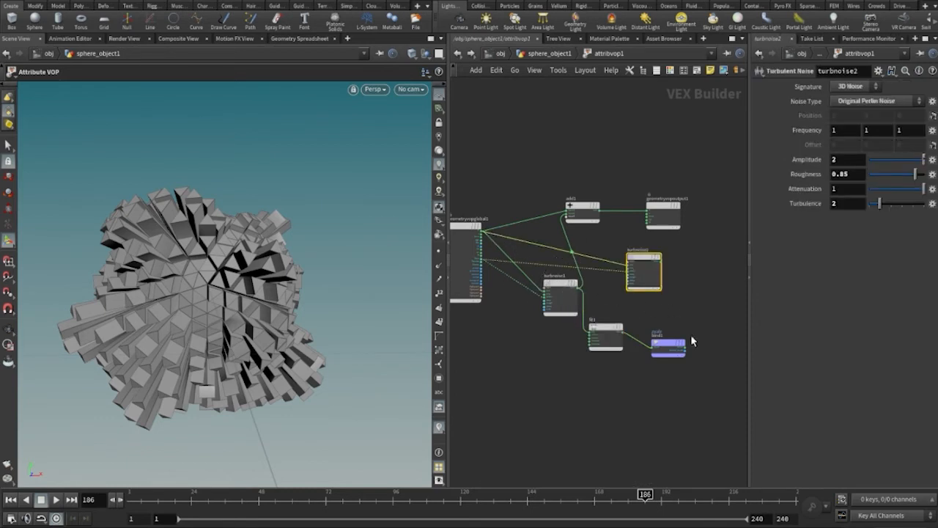
middle_drag(690, 334, 643, 307)
scroll(644, 307, up, 4)
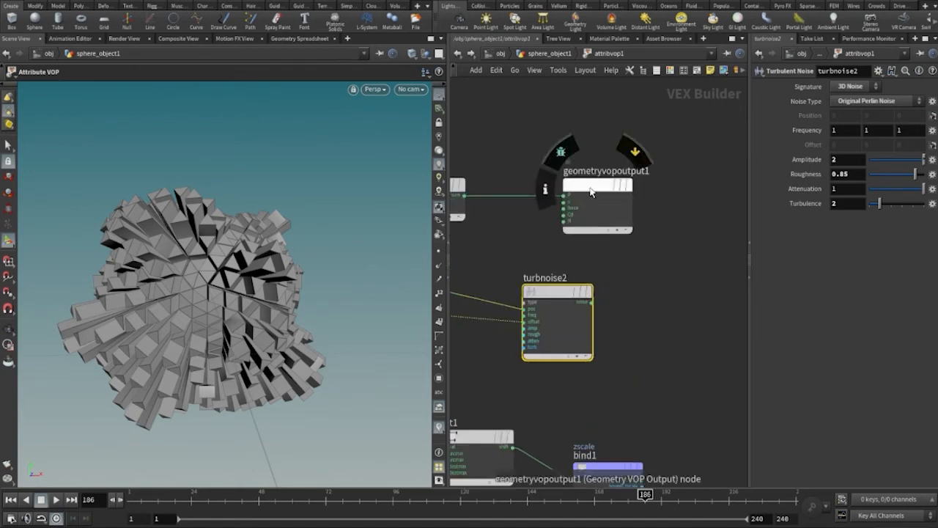
drag(592, 301, 643, 201)
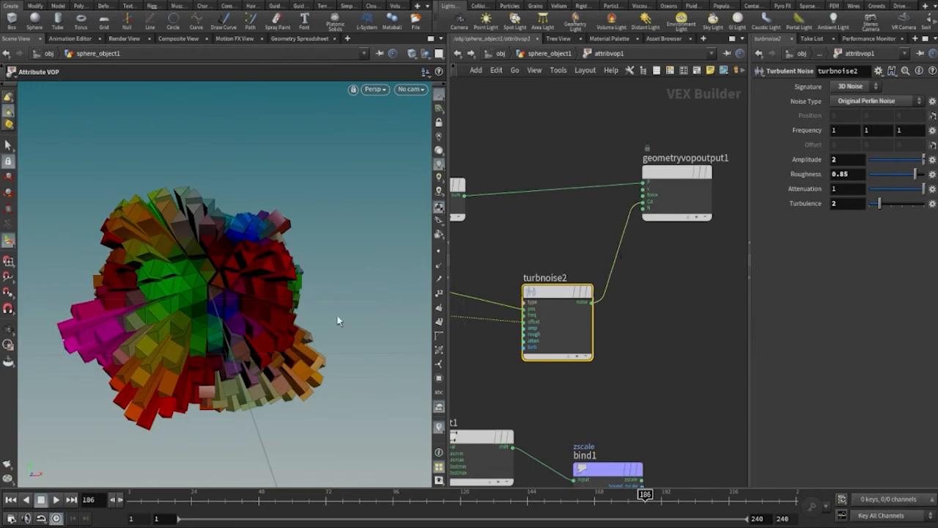
- Inspect the coloured extrusions and play the animation, stopping at frame 211
key(Escape)
drag(316, 318, 328, 320)
scroll(328, 321, down, 3)
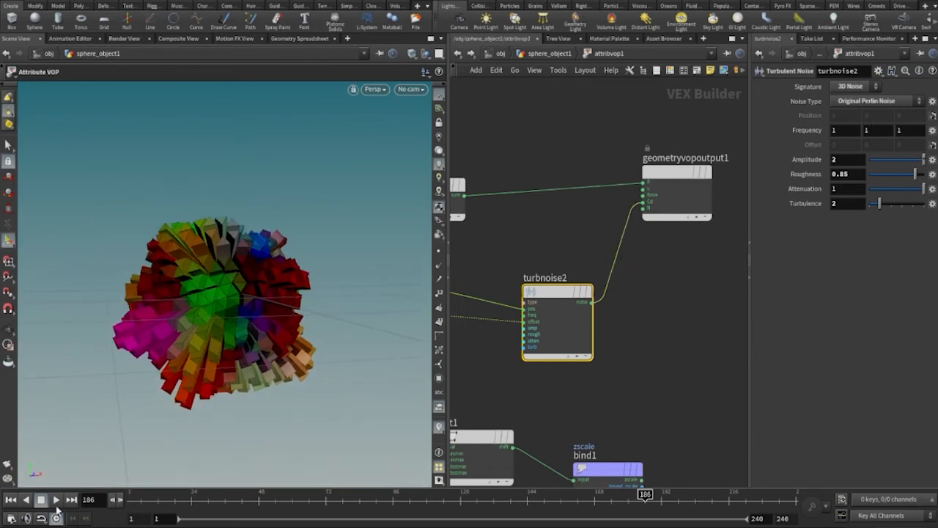
click(57, 499)
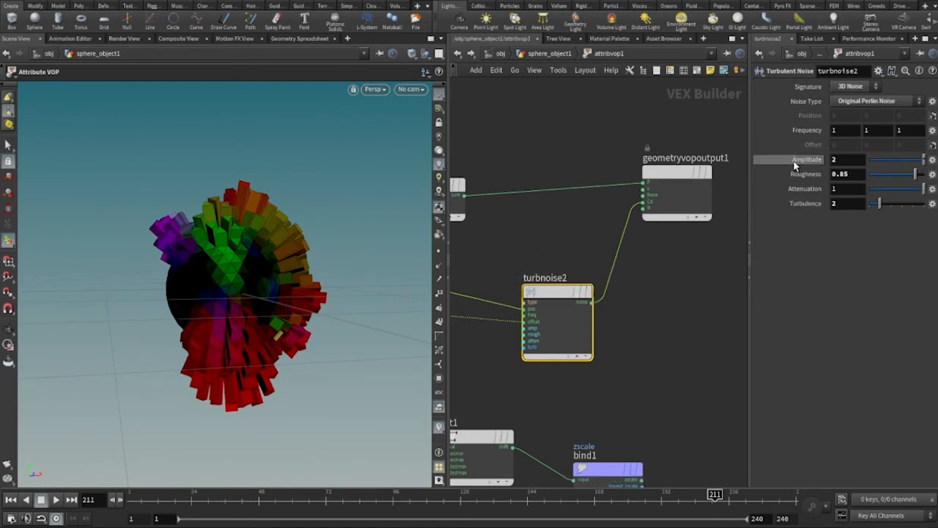
- Set turbnoise2's amplitude to 4.2 and play the animation with the stronger noise colours
middle_drag(791, 159, 910, 162)
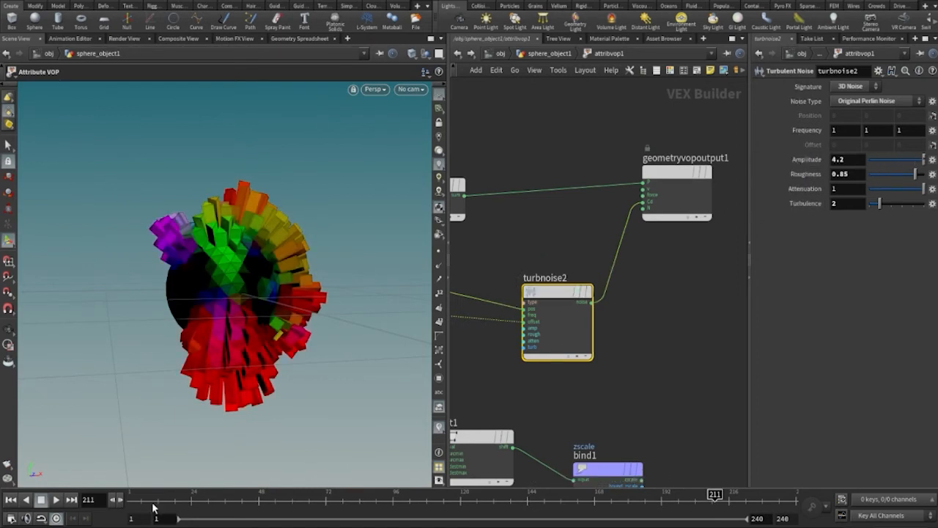
click(56, 499)
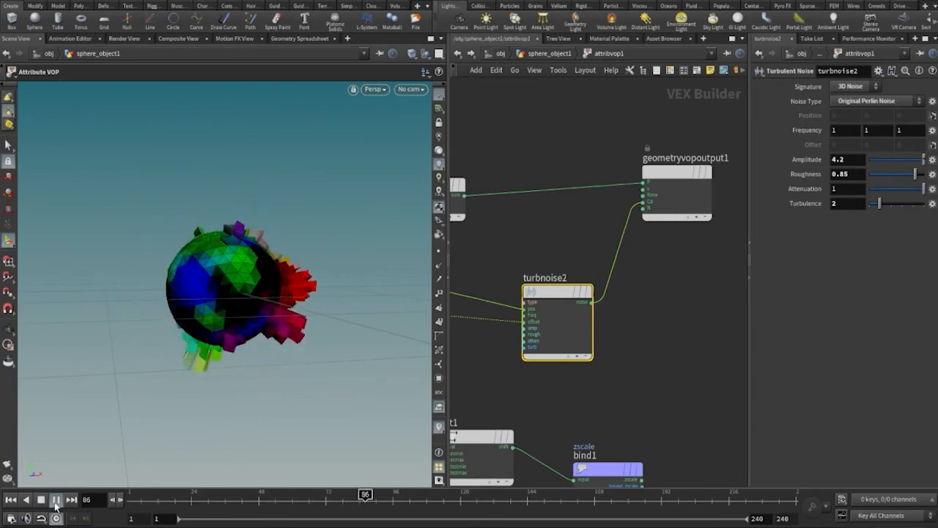
- Stop playback at frame 94 and remove the wire between turbnoise2's noise output and geometryvopoutput1's Cd input
click(55, 499)
drag(589, 231, 627, 278)
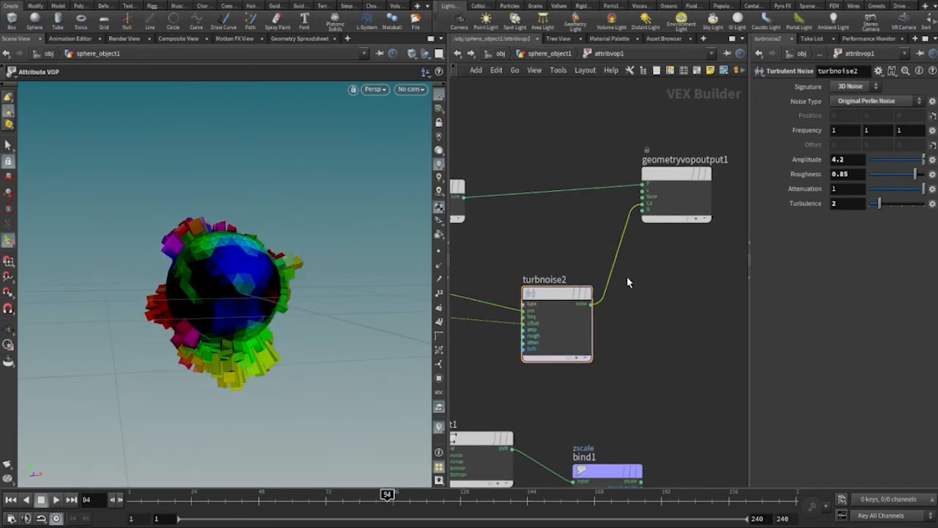
key(Delete)
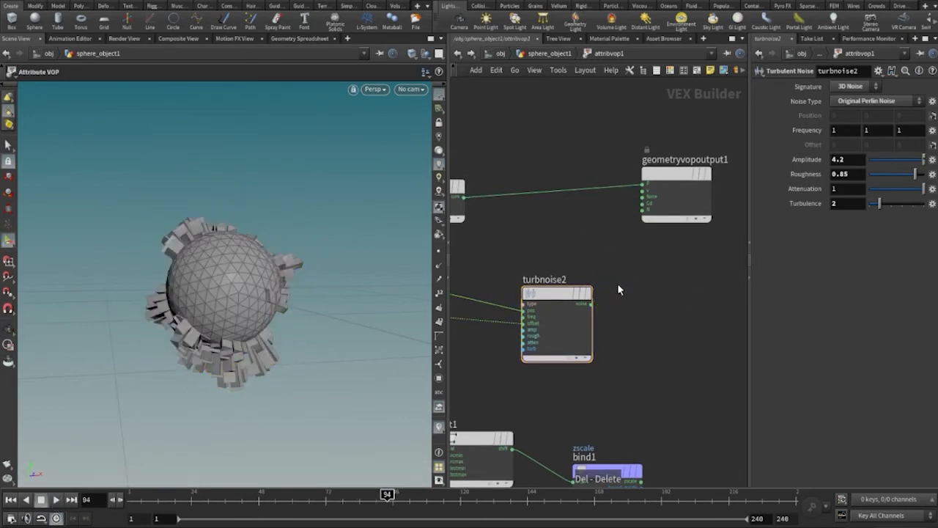
middle_drag(613, 372, 748, 334)
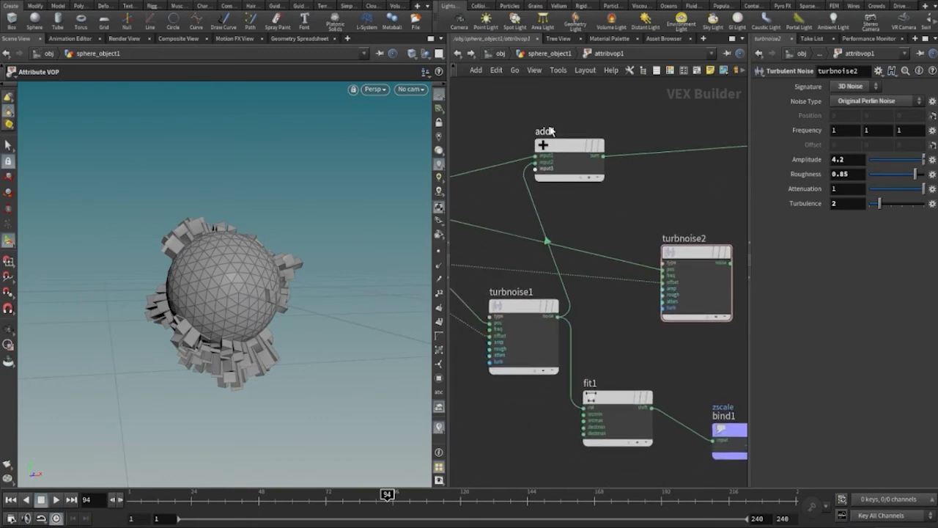
- Examine the extruded sphere up close without the noise colours
key(Escape)
mouse_move(297, 313)
mouse_down()
mouse_move(467, 302)
mouse_move(356, 312)
mouse_move(271, 351)
mouse_move(264, 322)
mouse_move(290, 315)
mouse_up()
right_drag(296, 306, 284, 220)
drag(284, 221, 327, 234)
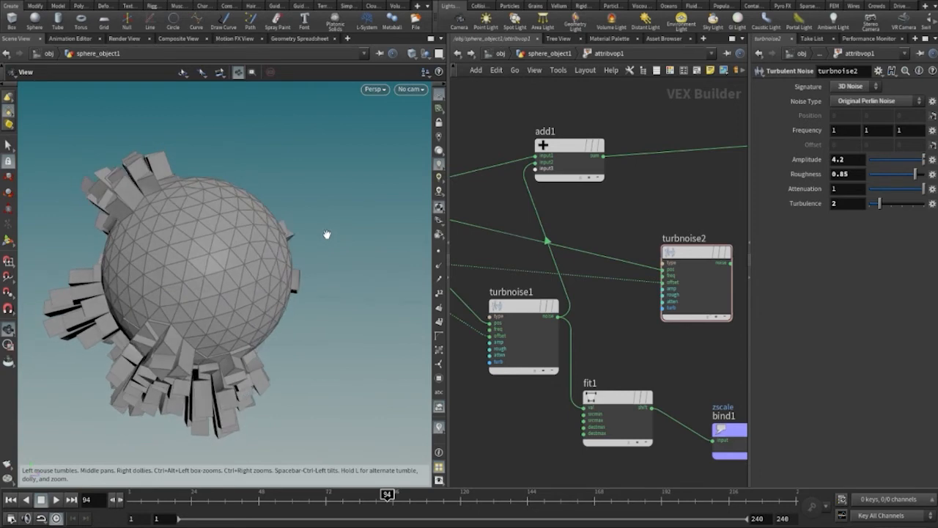
middle_drag(330, 334, 342, 316)
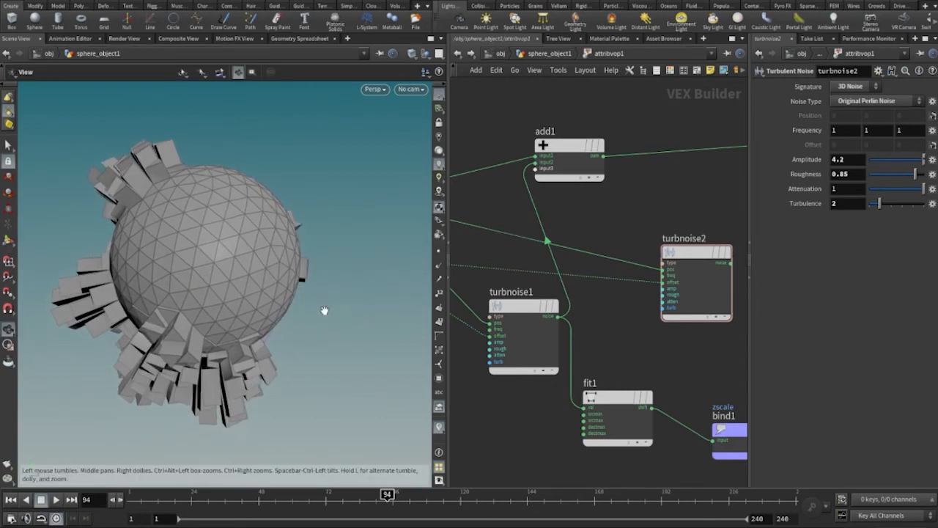
drag(324, 312, 320, 329)
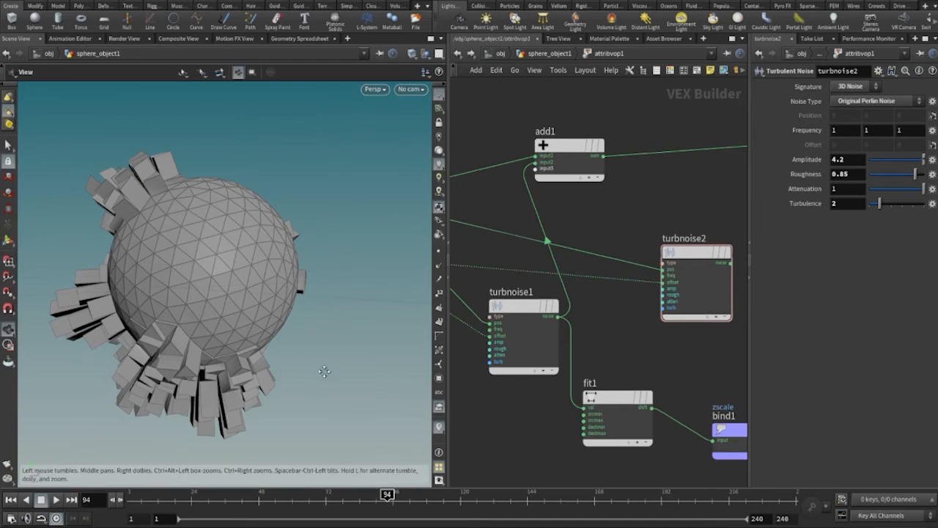
drag(325, 343, 306, 340)
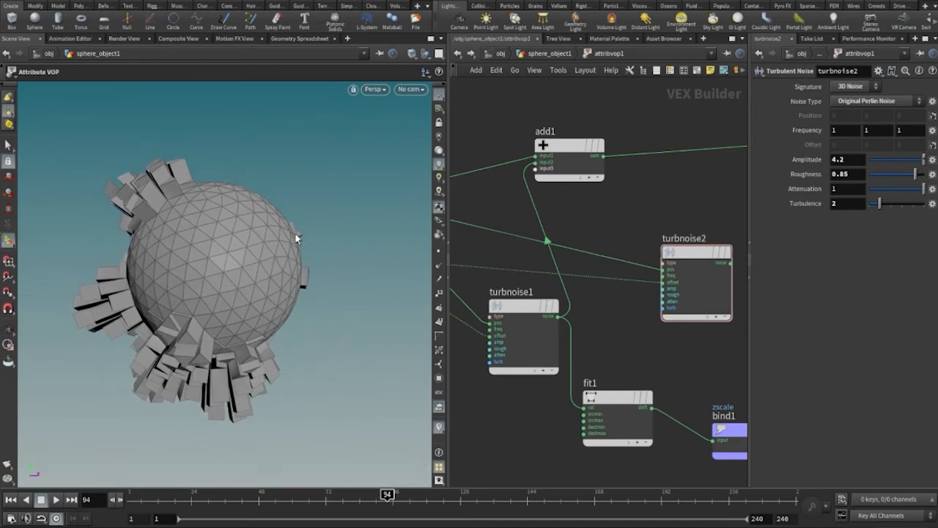
- Return to the sphere_object1 geometry network and tidy the positions of the polyextrude1 and sphere1 nodes
click(458, 55)
middle_drag(627, 305, 636, 340)
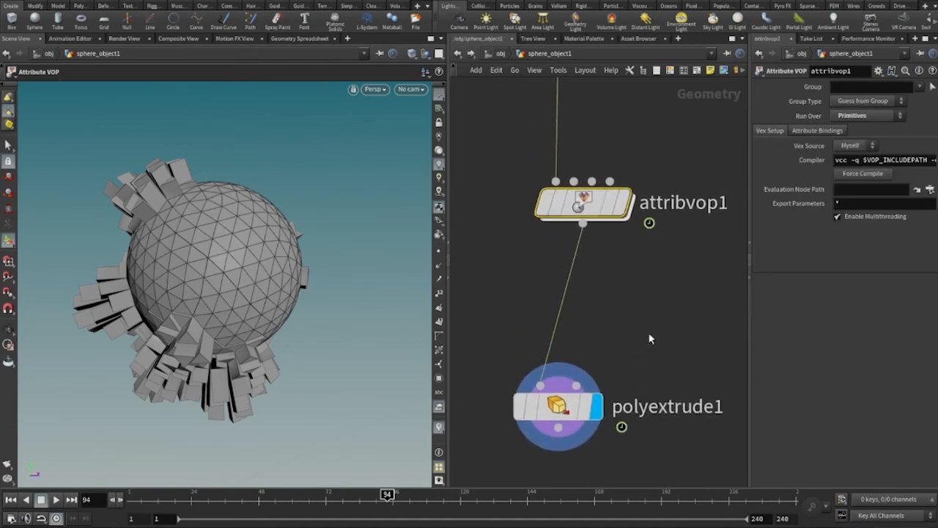
scroll(661, 331, down, 1)
middle_drag(691, 317, 612, 389)
drag(493, 470, 524, 442)
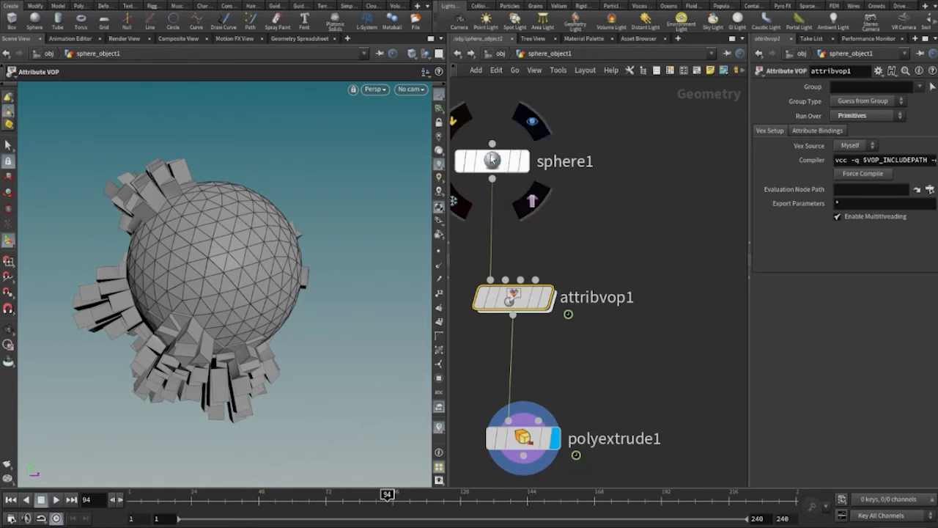
drag(493, 159, 496, 164)
- Add a CHOP Network node beside the sphere1, attribvop1 and polyextrude1 chain
middle_drag(696, 336, 603, 318)
scroll(649, 303, down, 2)
key(Tab)
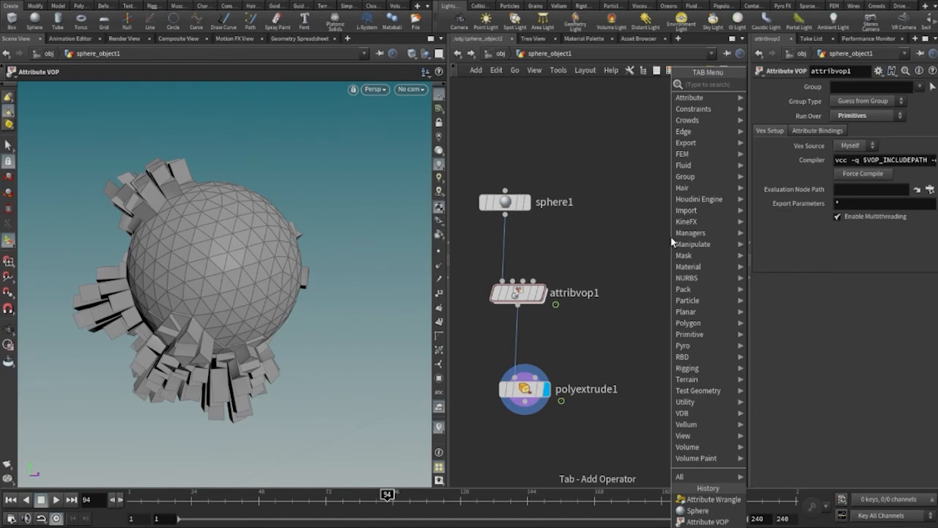
text(O)
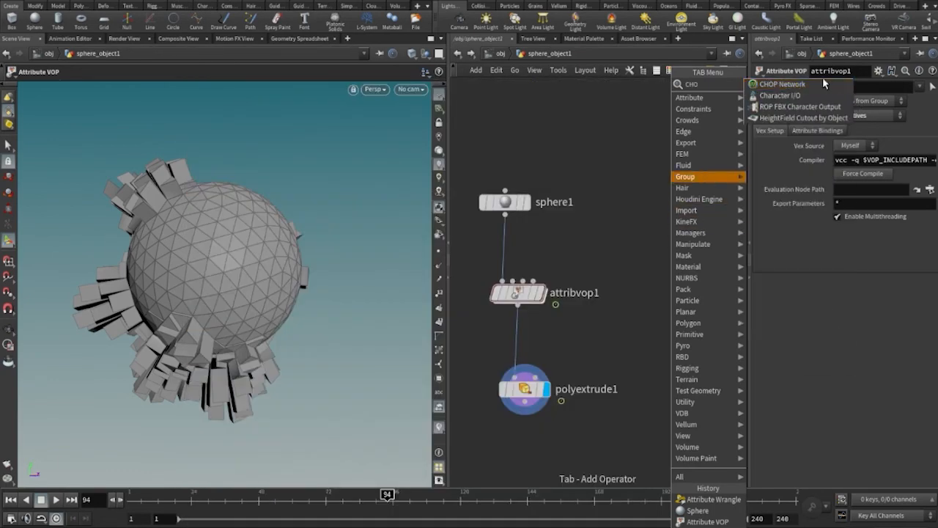
key(Return)
click(656, 311)
drag(656, 308, 671, 246)
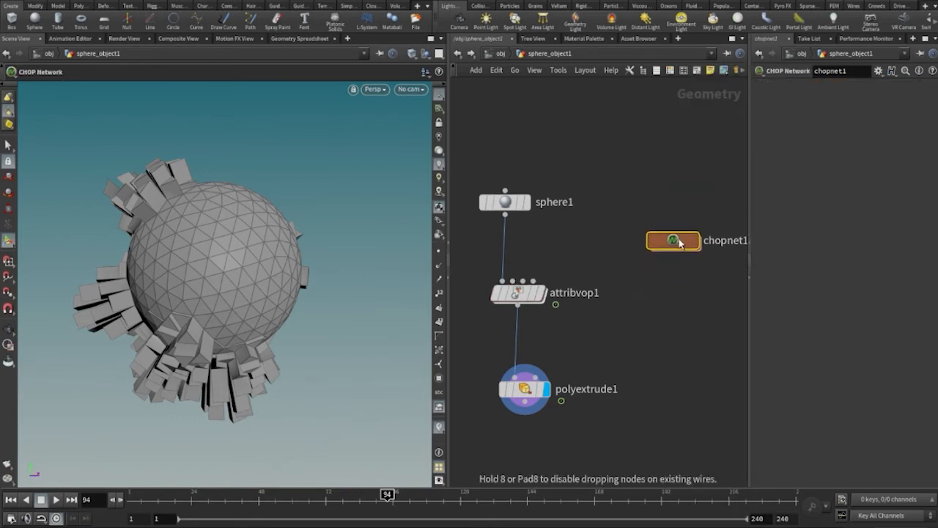
middle_drag(691, 331, 666, 349)
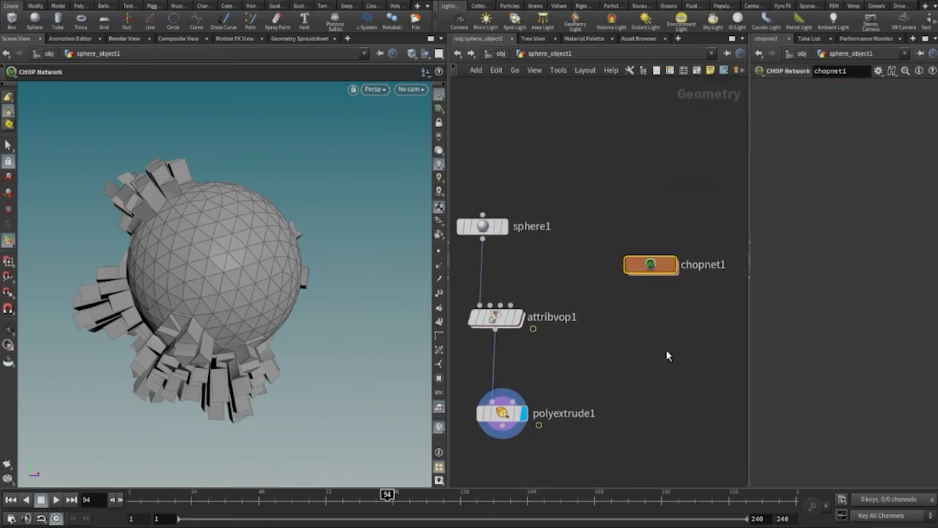
- Enter the chopnet1 network and place a File node in it
double_click(655, 265)
key(Tab)
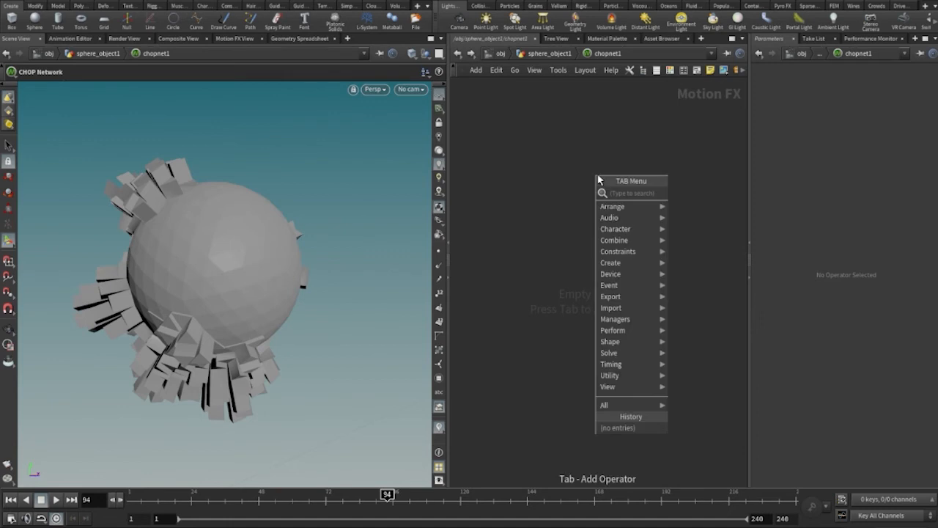
text(file)
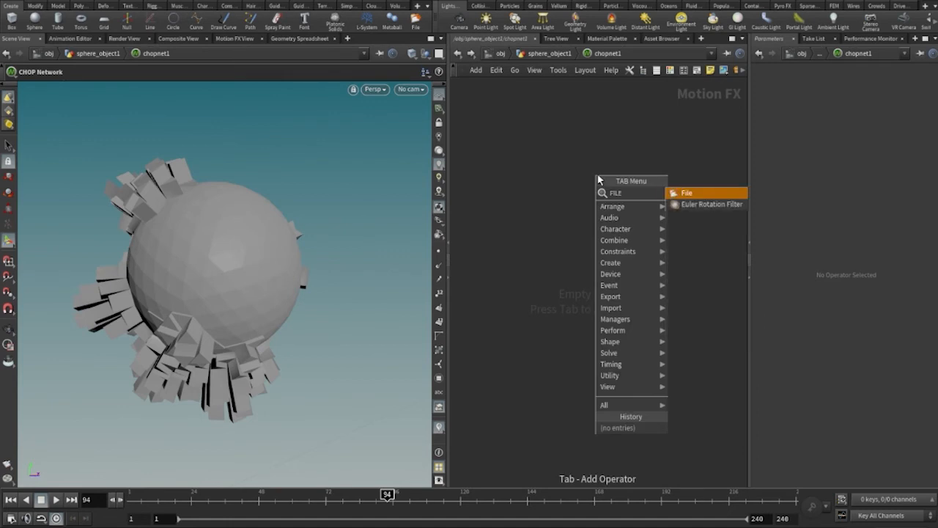
click(683, 194)
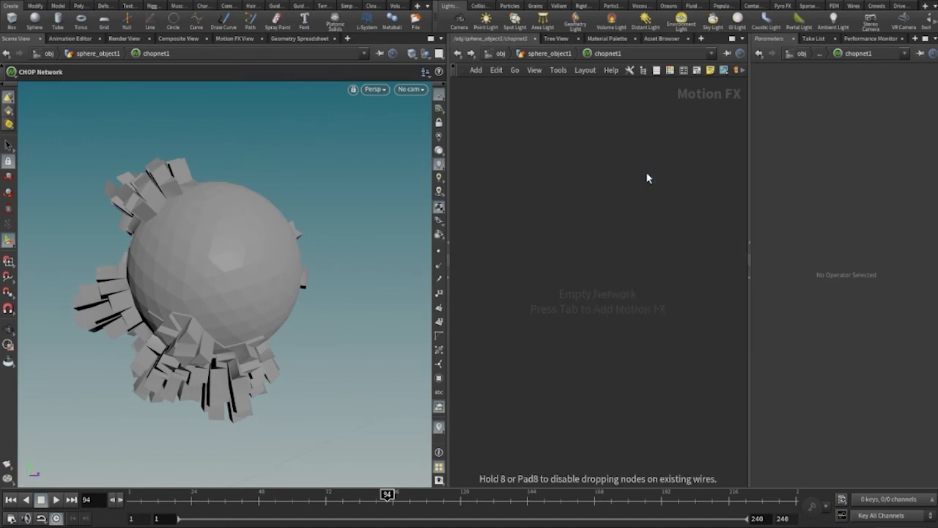
click(646, 172)
drag(647, 176, 609, 214)
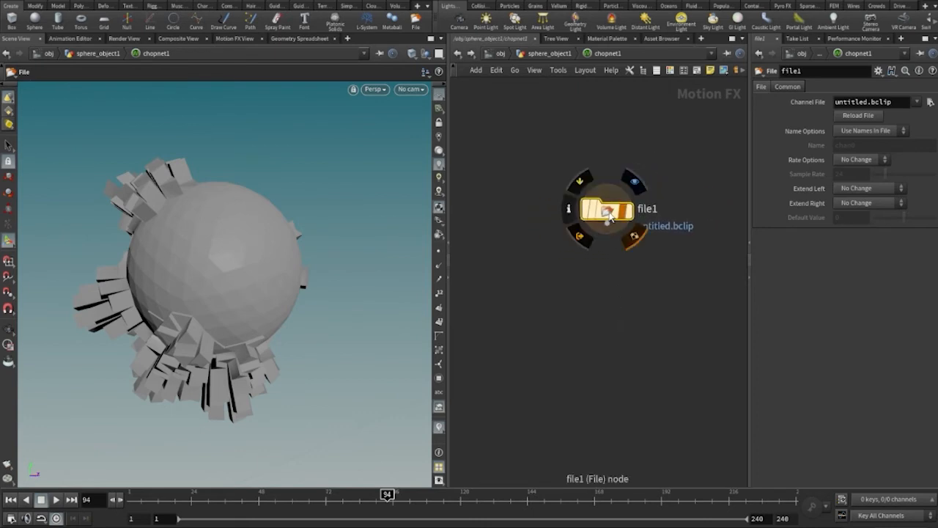
- Add an Export node below file1 and connect file1's output to its first input
key(Tab)
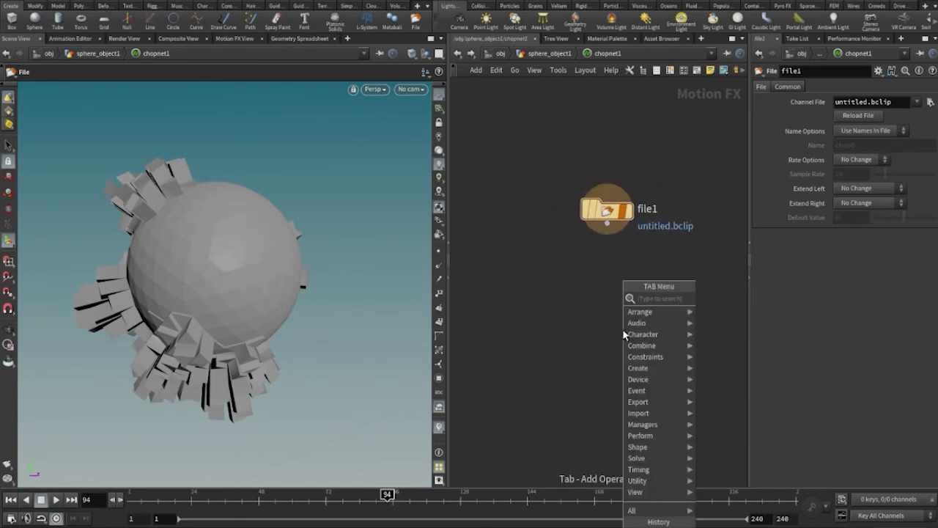
text(ex)
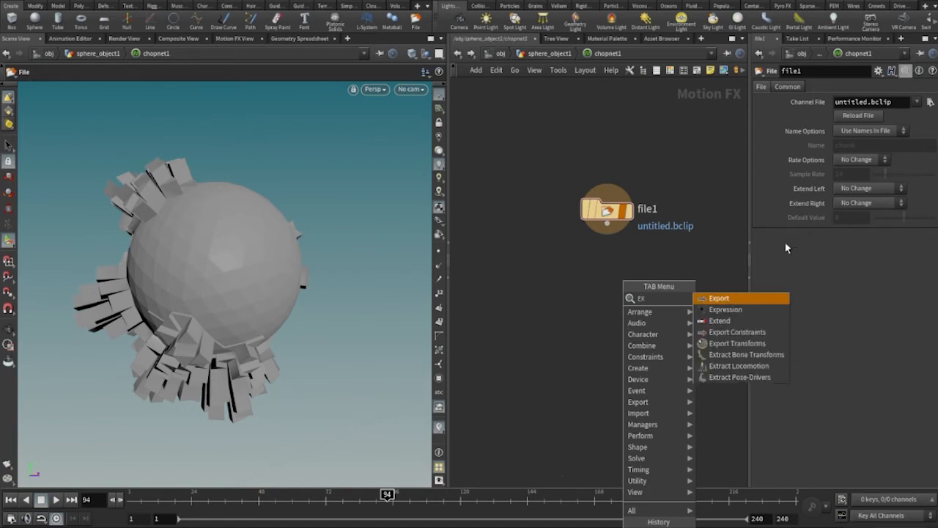
click(723, 304)
click(607, 363)
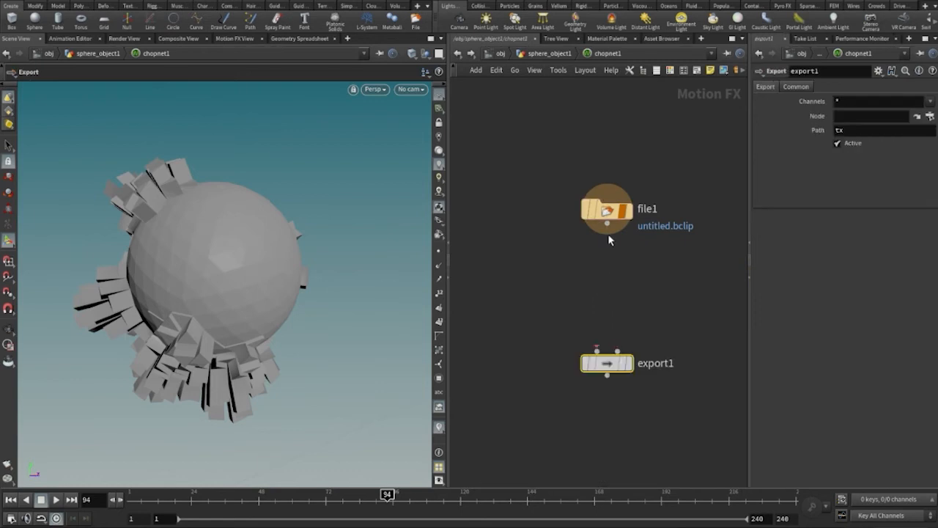
drag(606, 224, 581, 336)
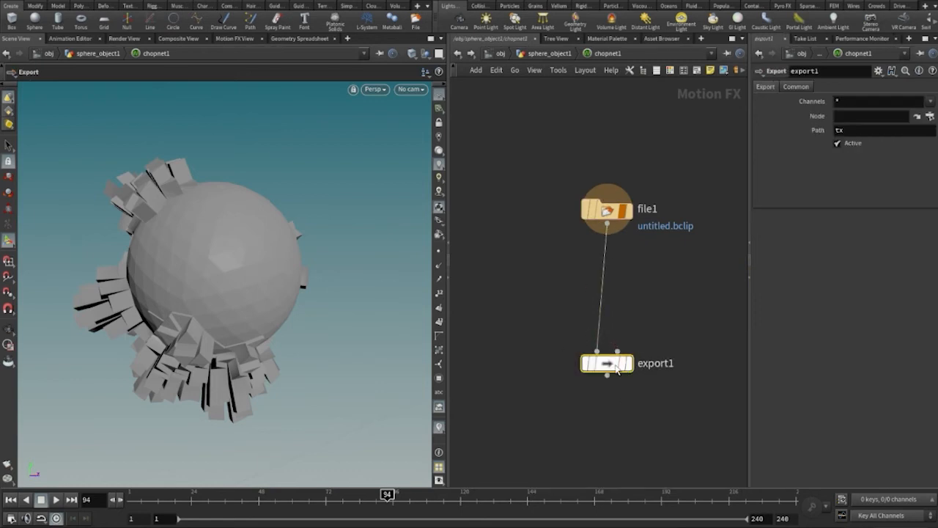
- Go up to the sphere_object1 network, re-enter chopnet1 and align the file1 node above export1
click(458, 54)
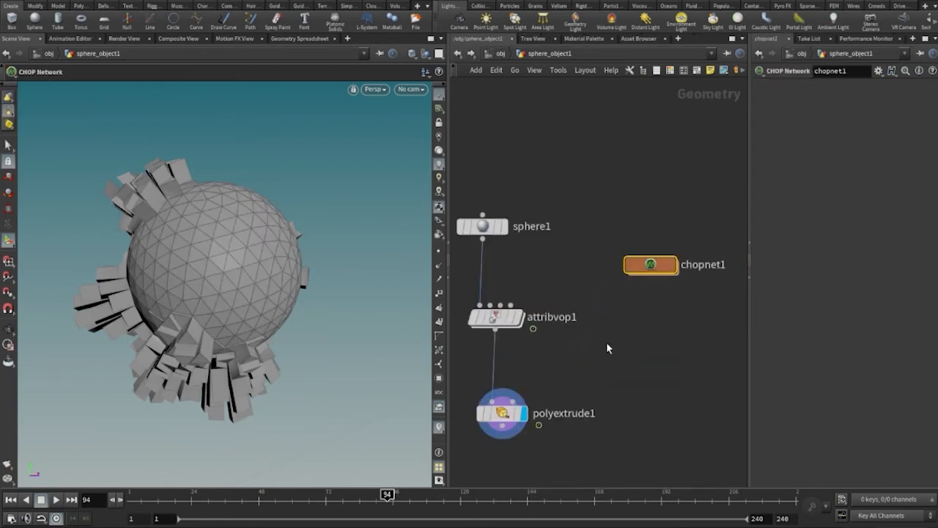
middle_drag(652, 312, 689, 295)
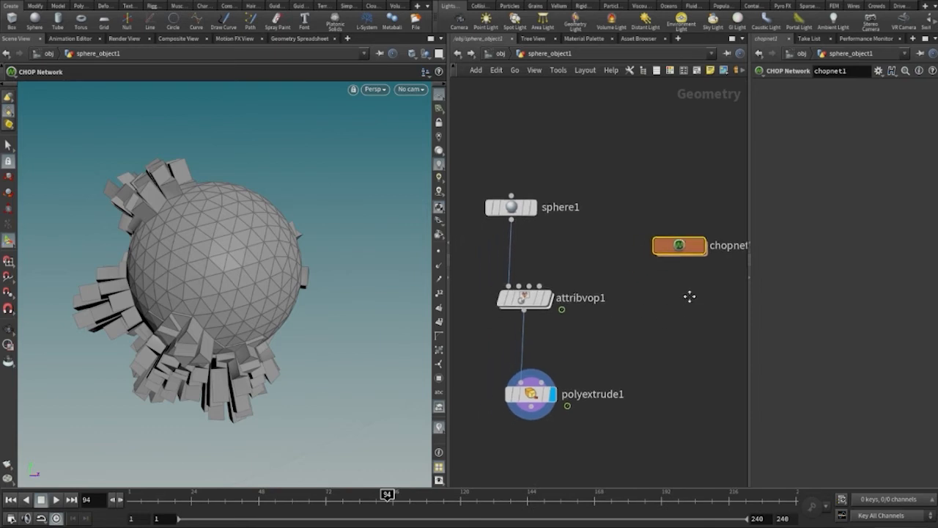
double_click(680, 244)
drag(605, 214, 594, 216)
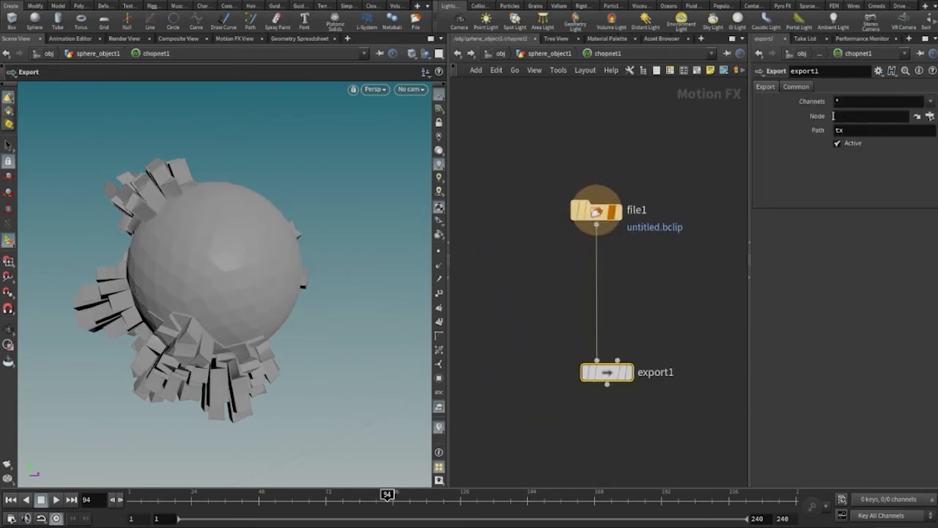
- Load "Barren Gates - Devil _NCS Release_.mp3" from E:/YOUTUBE/music as file1's channel file and move the node slightly up
click(600, 224)
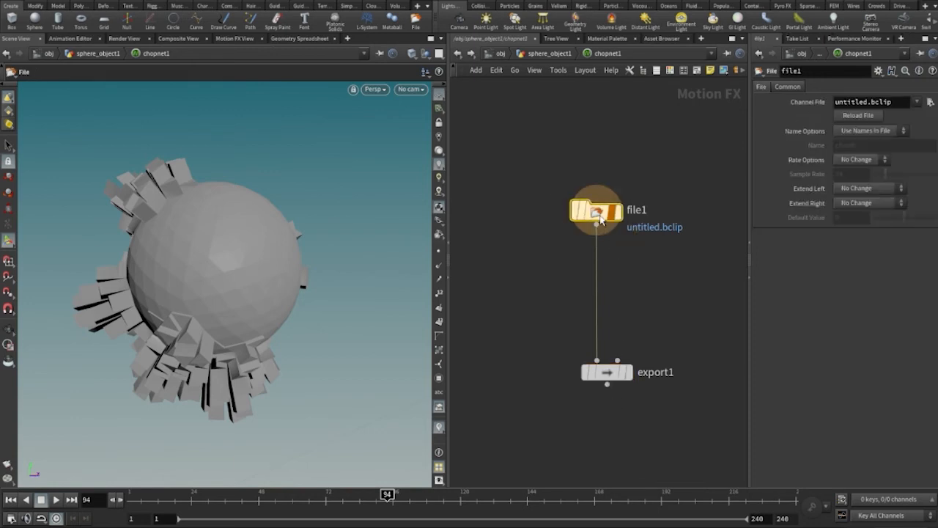
click(929, 102)
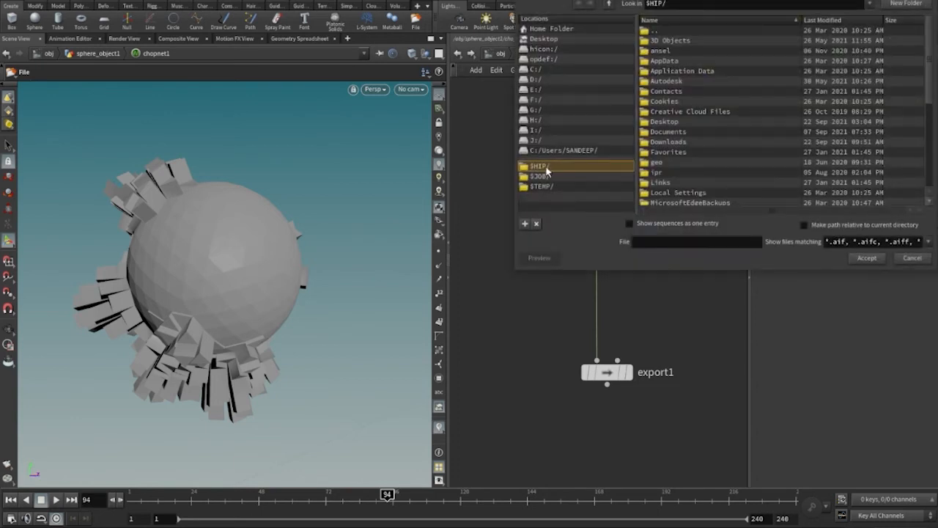
click(535, 91)
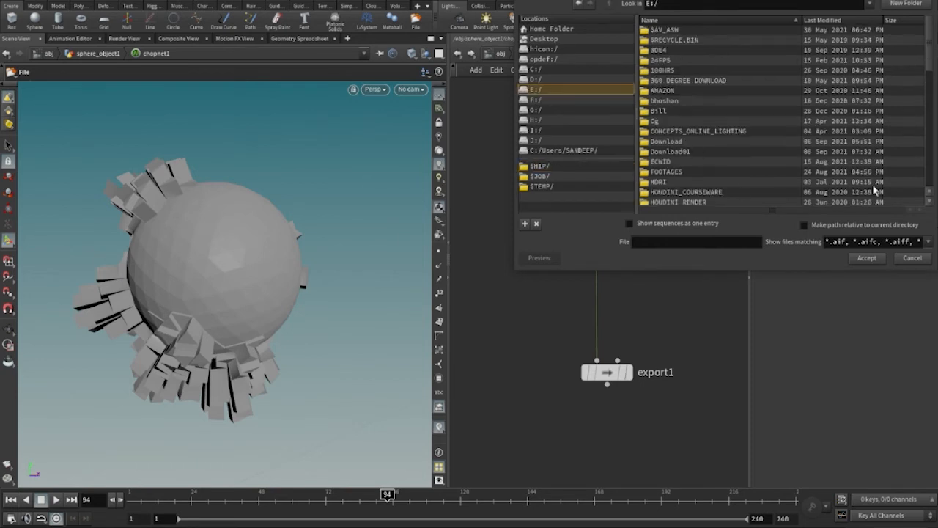
drag(929, 66, 925, 286)
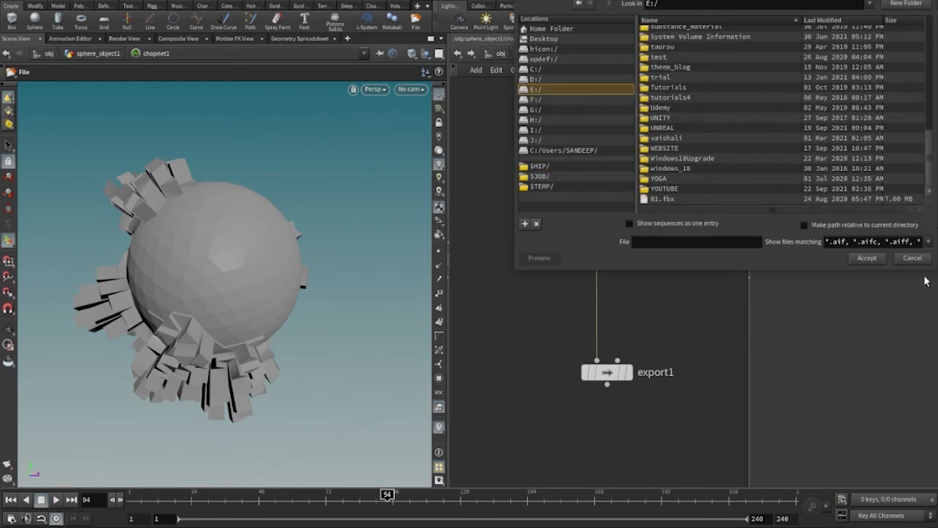
double_click(678, 192)
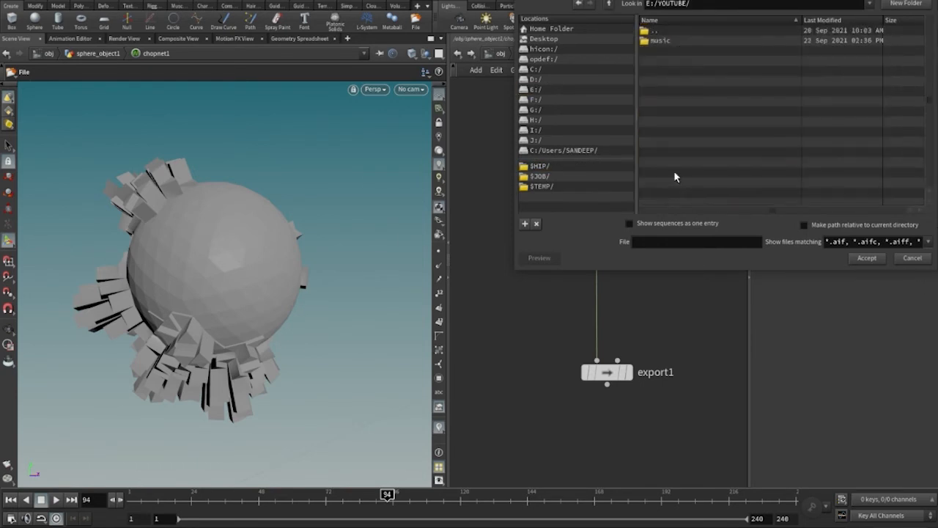
double_click(660, 42)
click(674, 42)
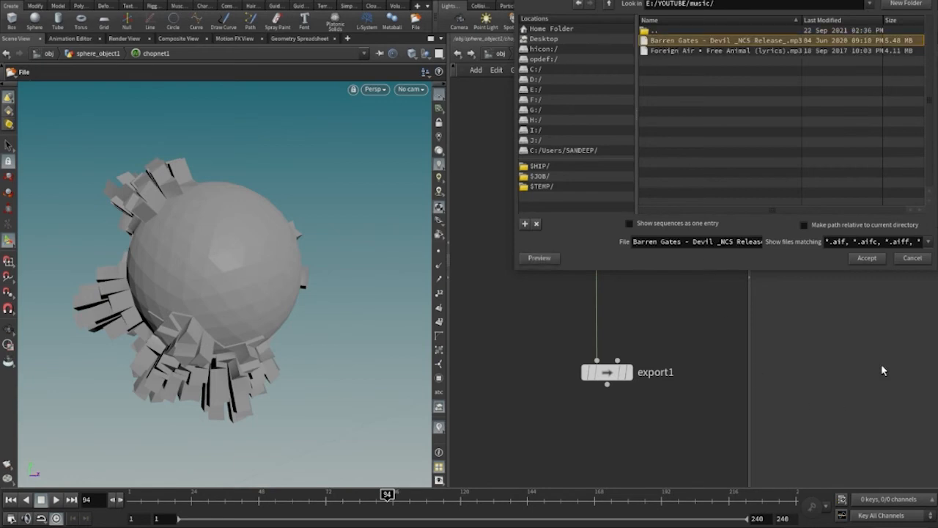
click(865, 260)
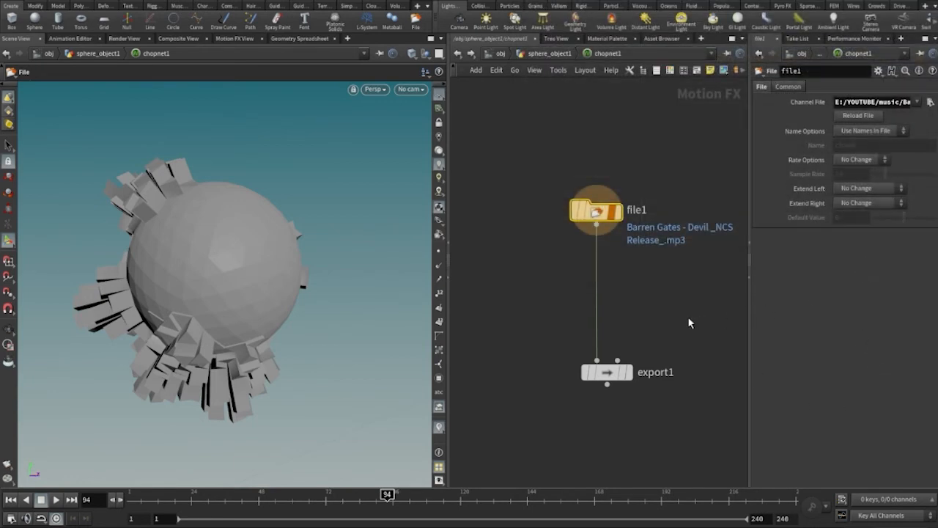
middle_drag(689, 323, 693, 308)
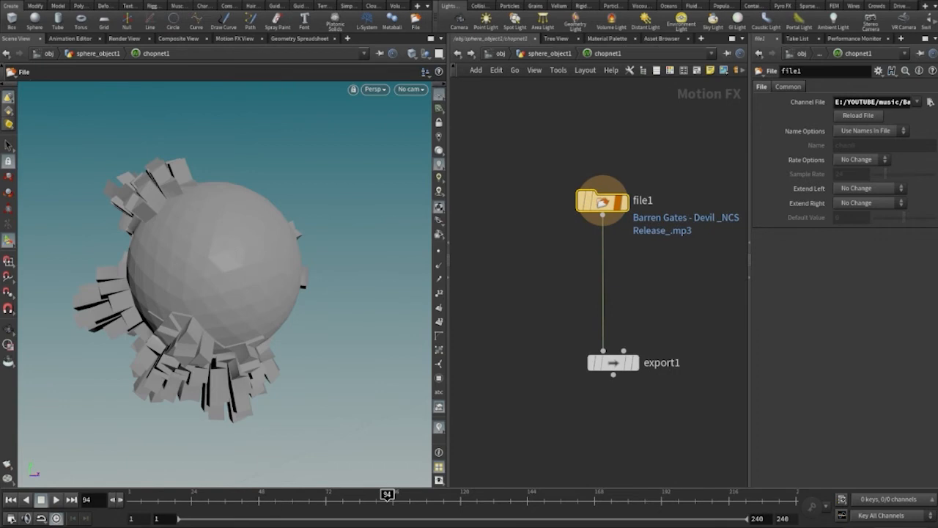
drag(608, 204, 610, 189)
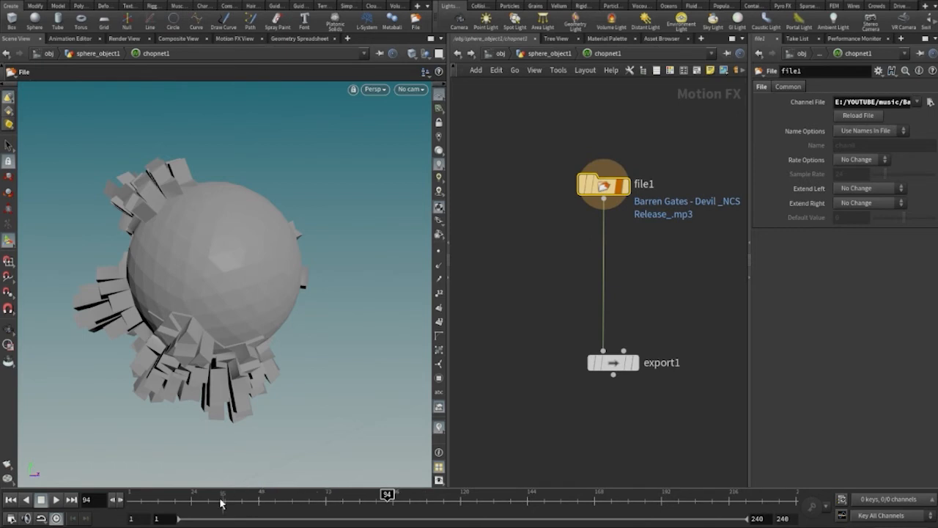
- Set audio playback to Realtime from a file and load "Barren Gates - Devil _NCS Release_.mp3" from E:/YOUTUBE/music as its source
click(27, 518)
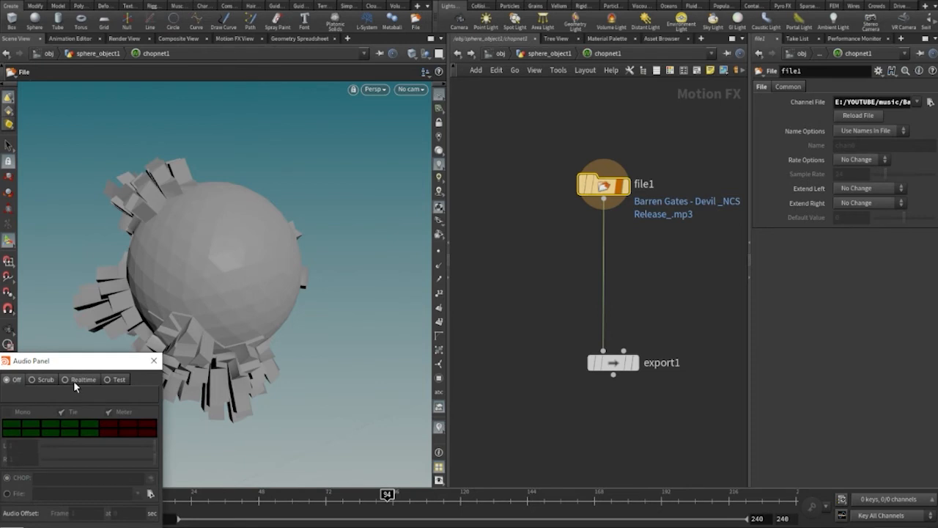
click(73, 380)
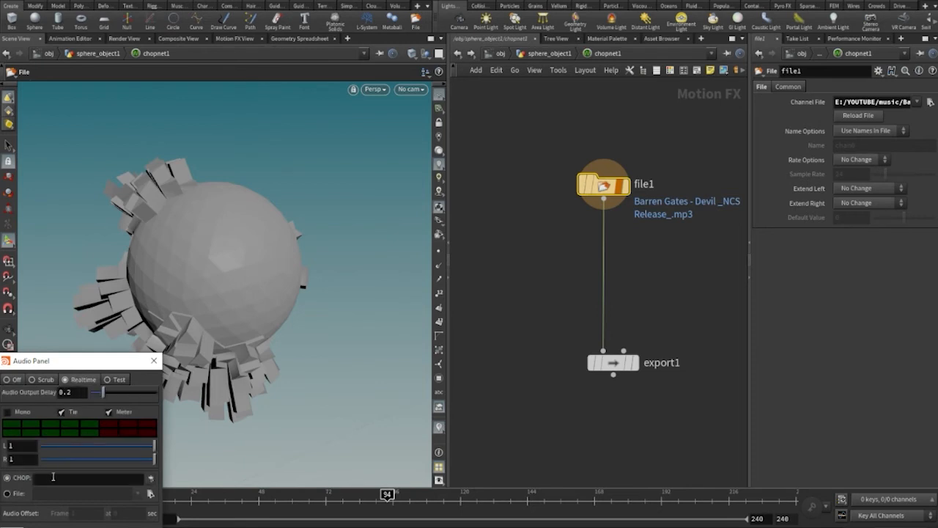
click(7, 494)
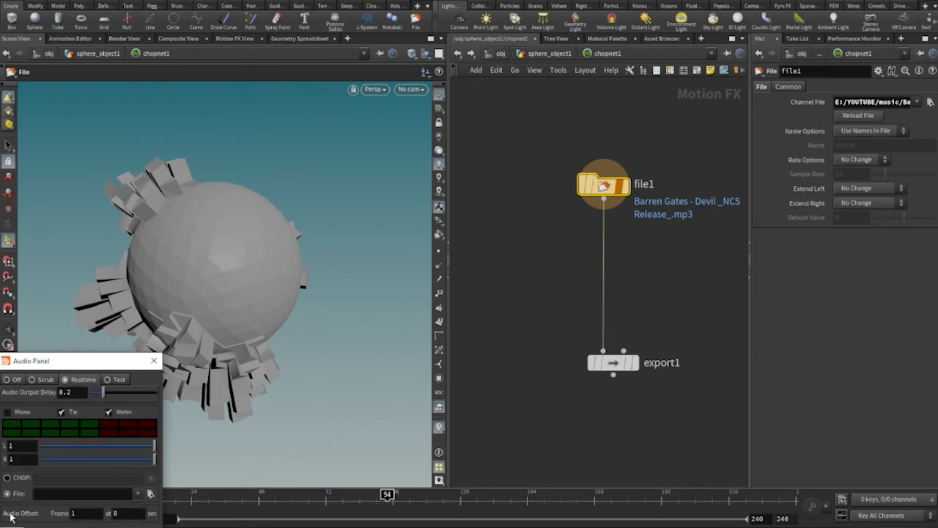
click(149, 493)
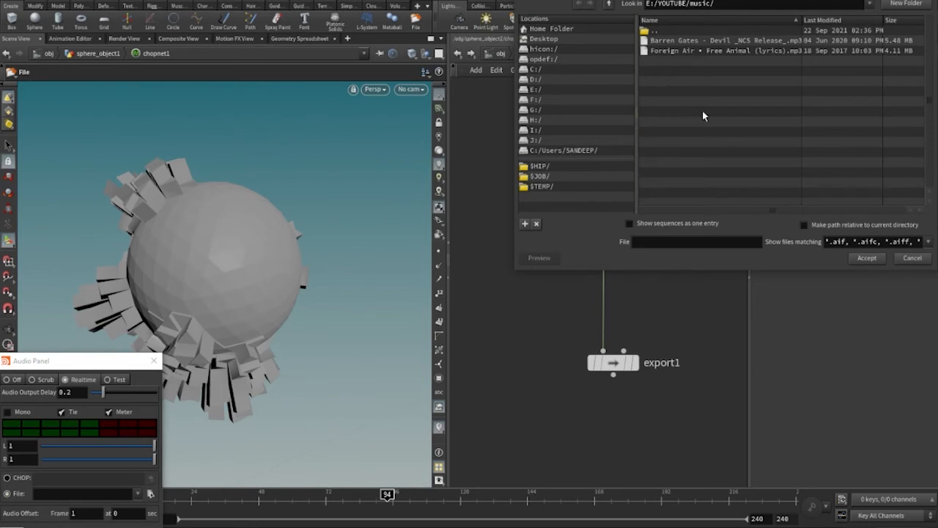
double_click(690, 42)
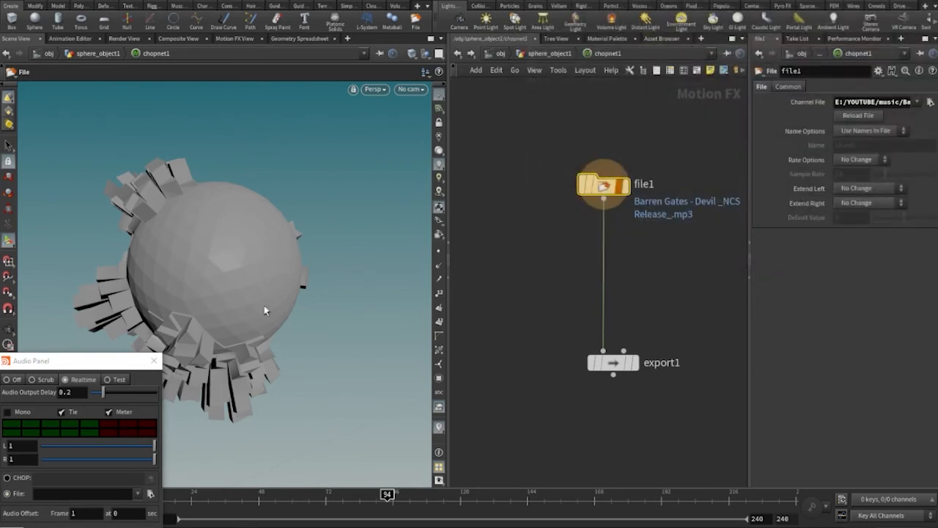
click(153, 359)
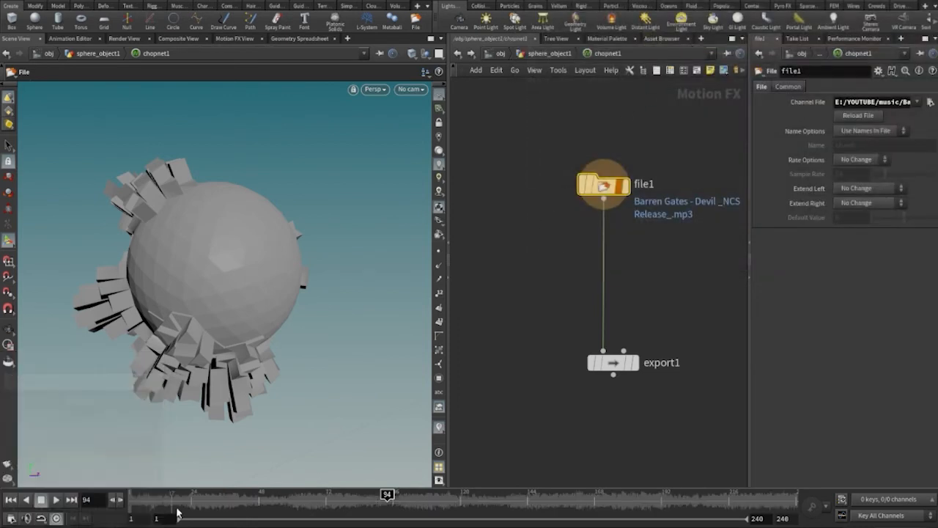
- Play the animation with its audio from the current frame, then restart it from the first frame and pause
click(56, 499)
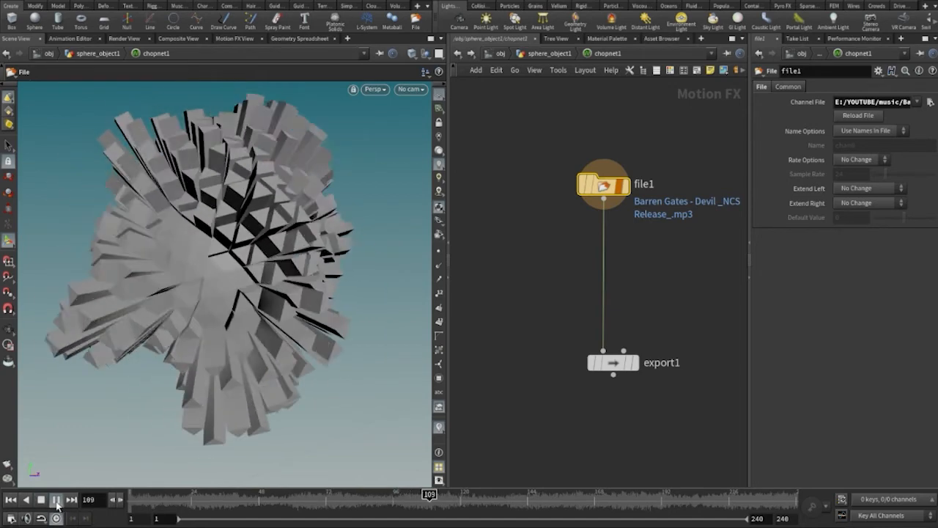
click(56, 499)
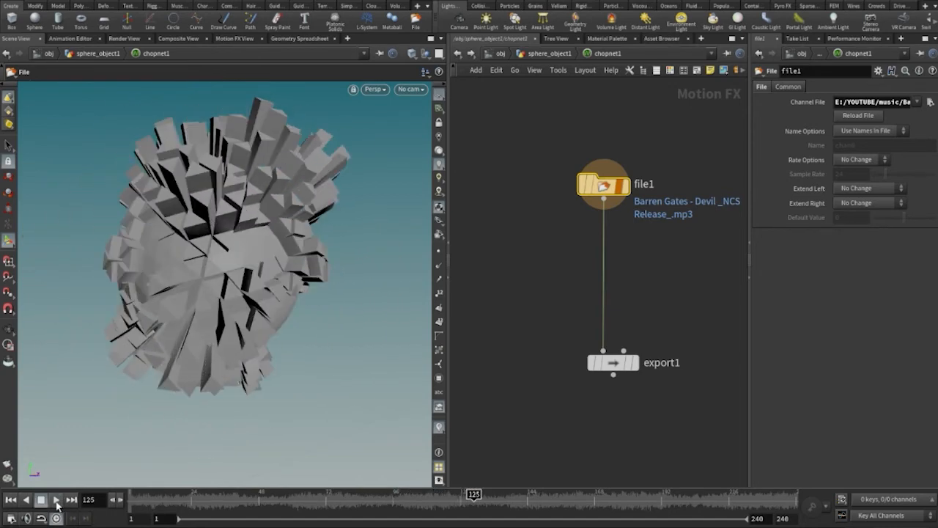
click(11, 499)
click(57, 502)
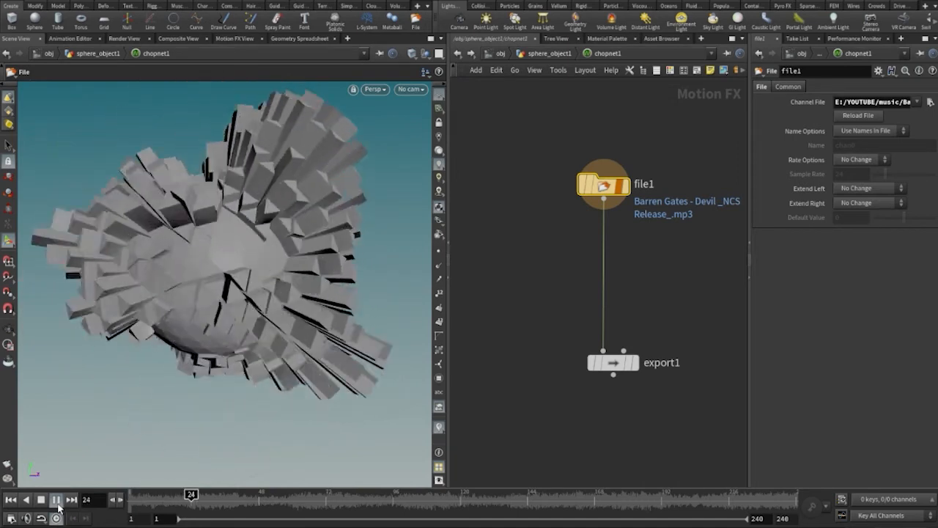
click(57, 501)
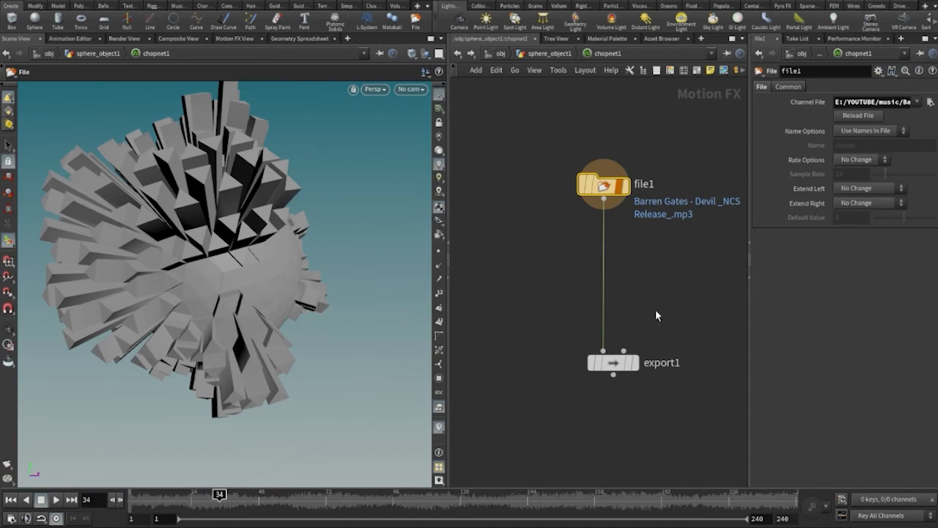
- Turn on the display flag of export1 and open the node's Path parameter for editing
click(633, 361)
mouse_move(636, 372)
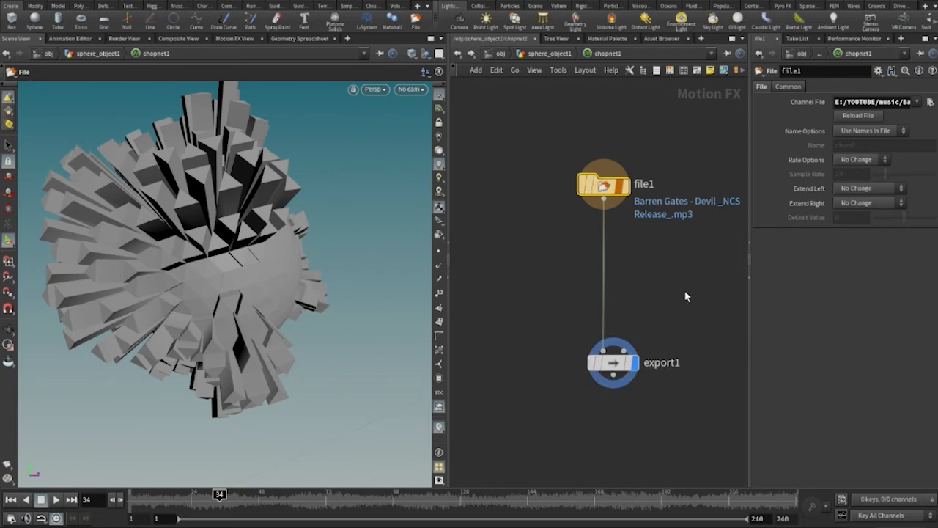
middle_drag(684, 303, 675, 314)
click(602, 381)
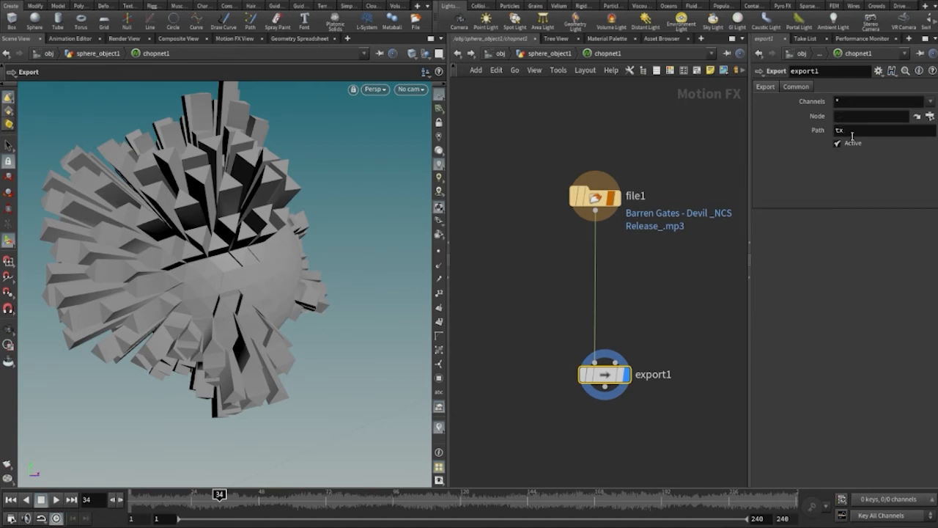
click(853, 131)
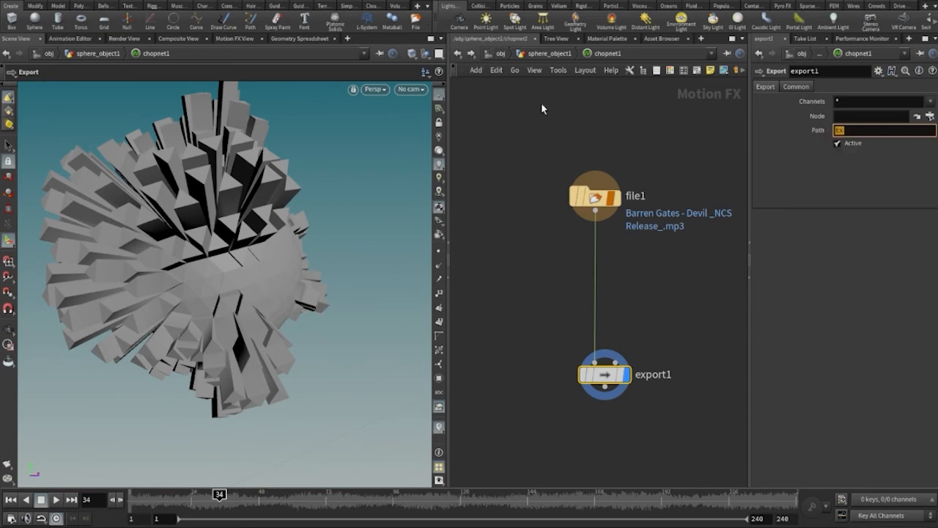
- Go up to sphere_object1, set polyextrude1's Distance to 0.47 and preview the animation
click(457, 53)
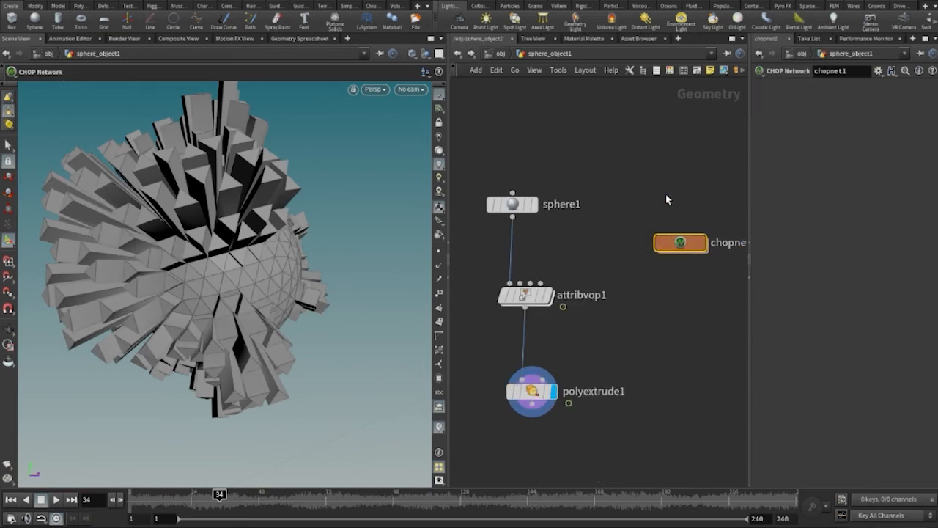
click(539, 388)
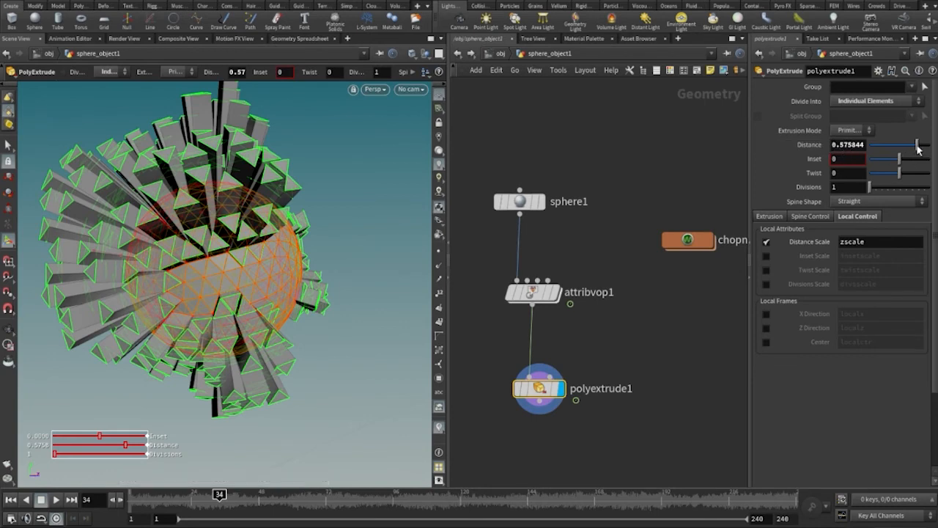
drag(918, 149, 912, 149)
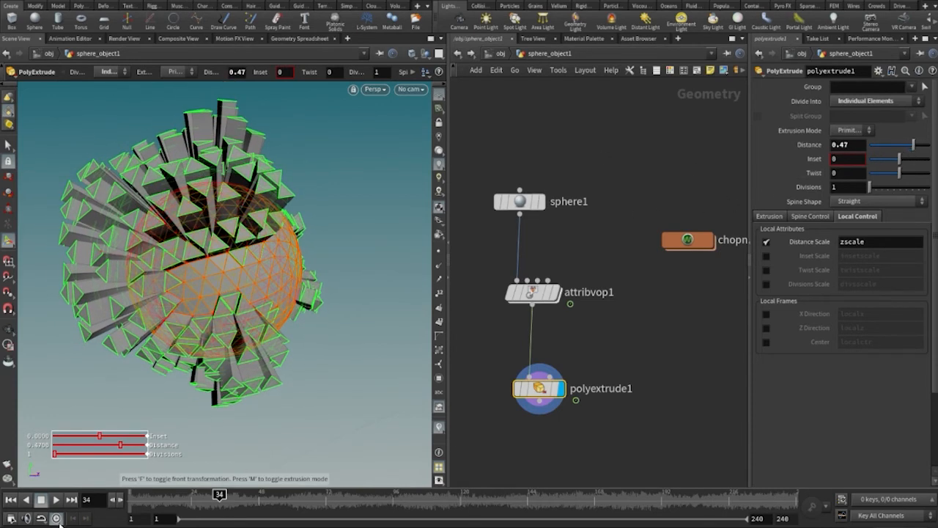
click(57, 499)
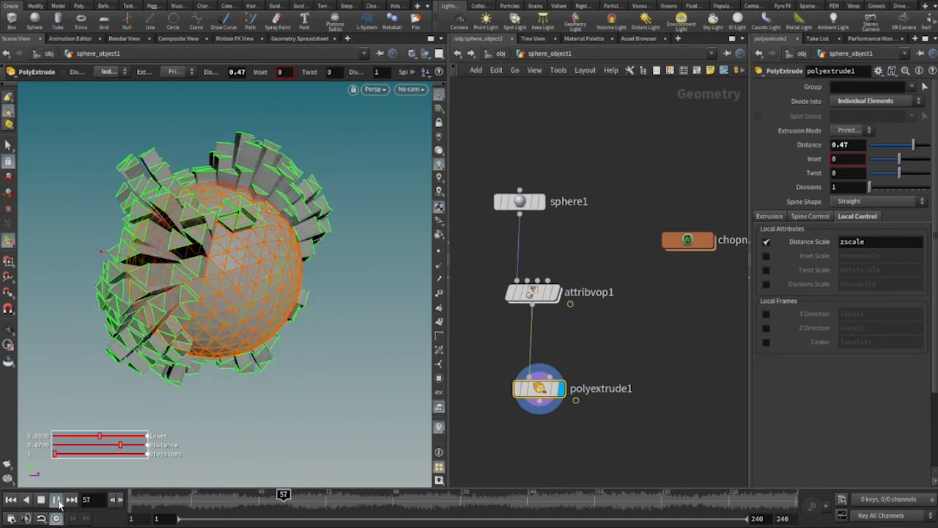
click(58, 501)
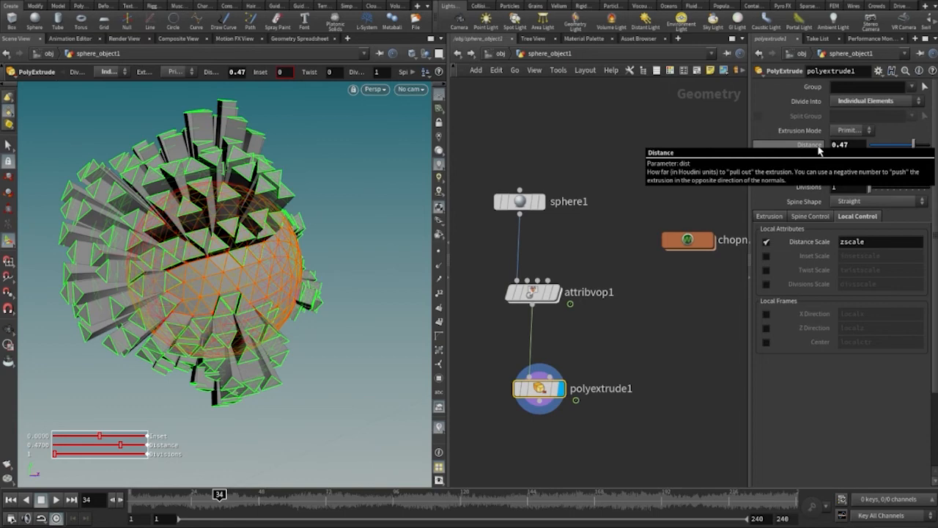
- Re-enter chopnet1 and set export1's Path to dist
double_click(697, 248)
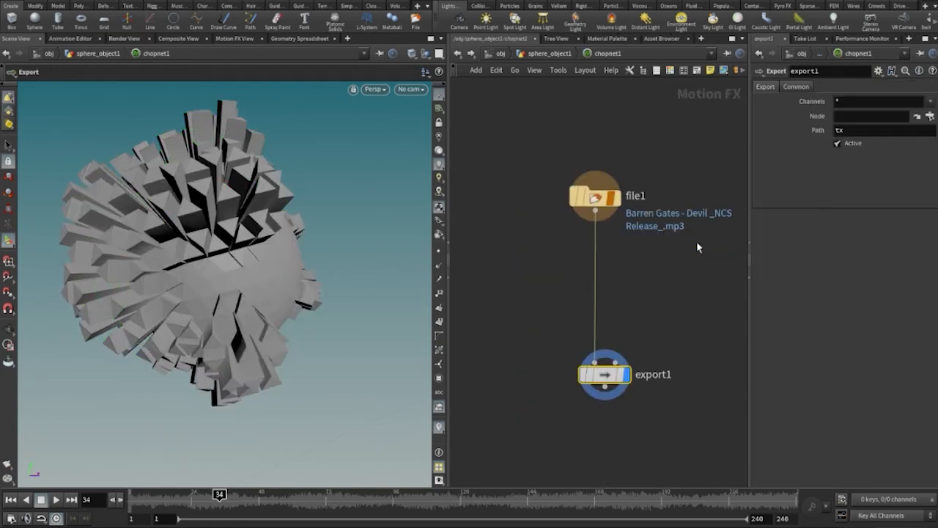
double_click(841, 130)
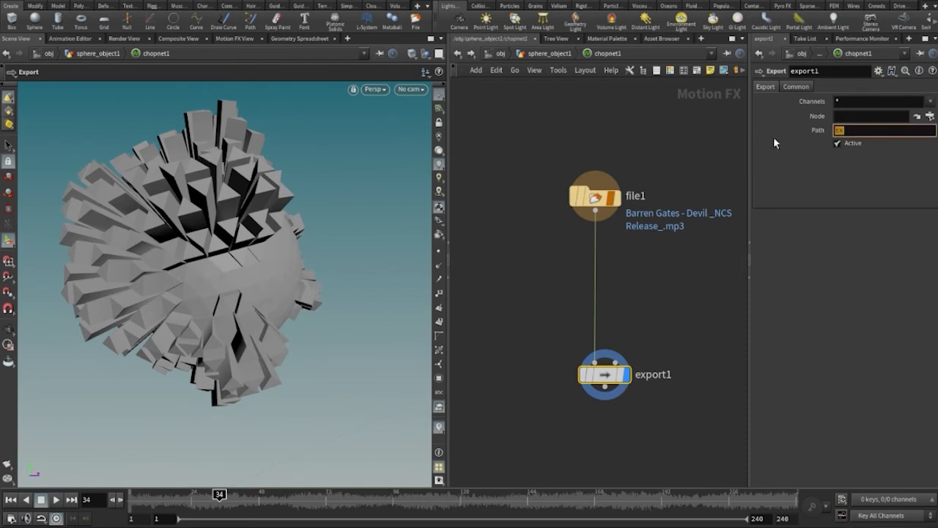
text(DIS)
key(BackSpace)
key(BackSpace)
key(BackSpace)
text(dist)
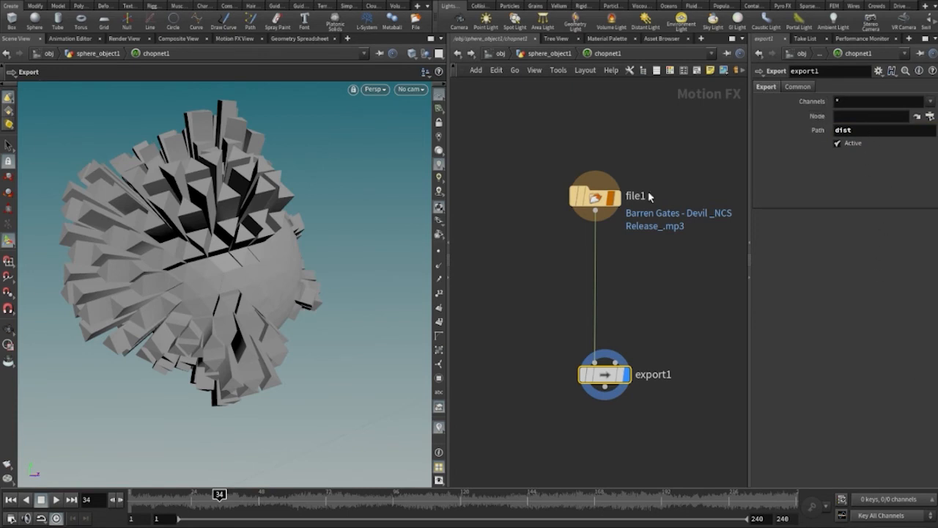
- Check the extrusion node's name in sphere_object1, return to chopnet1 and set export1's Node to polyextrude1
click(458, 53)
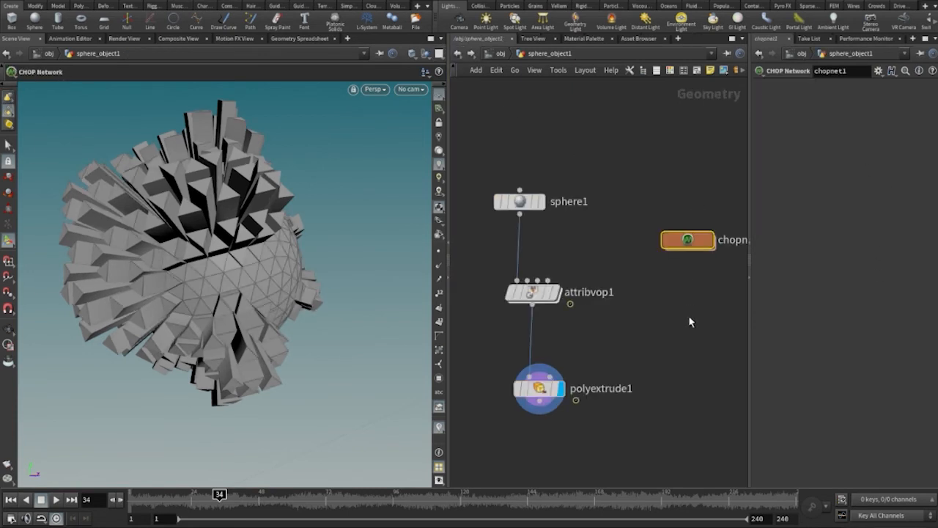
click(539, 388)
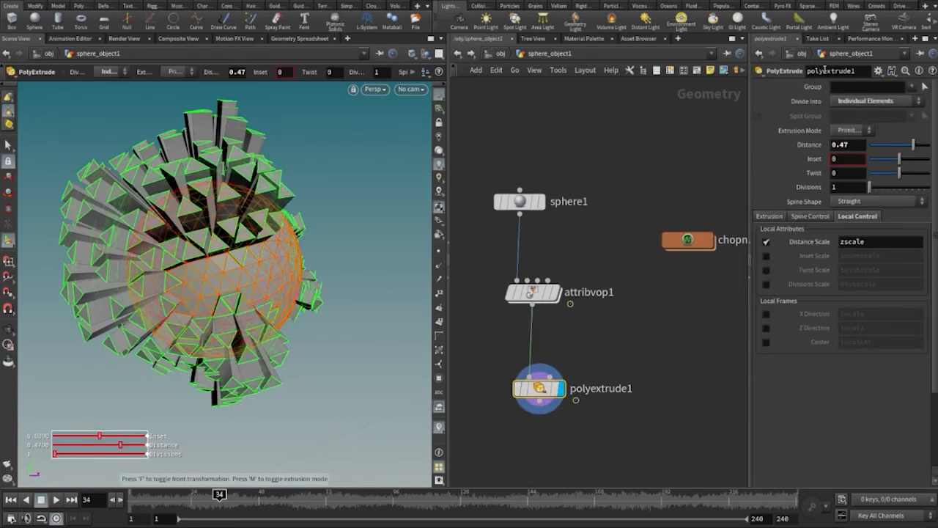
double_click(689, 241)
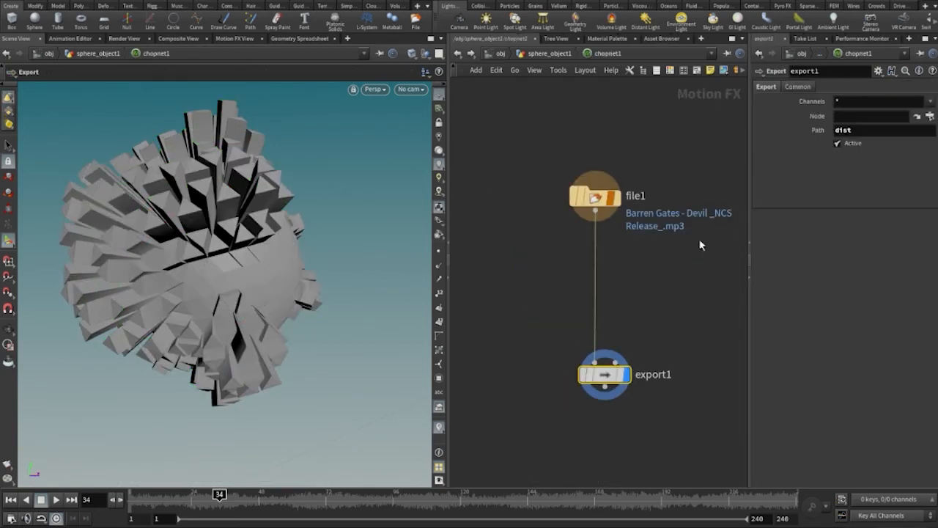
middle_drag(693, 208, 673, 217)
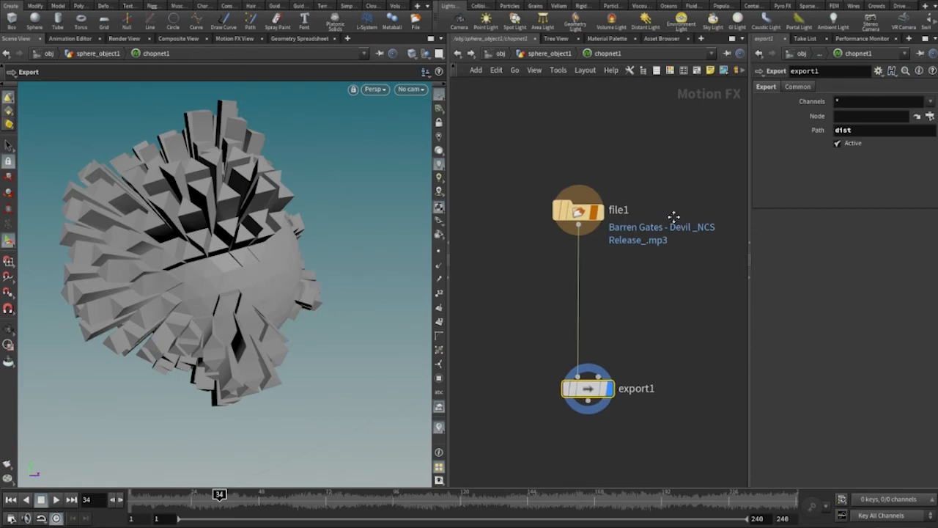
click(929, 117)
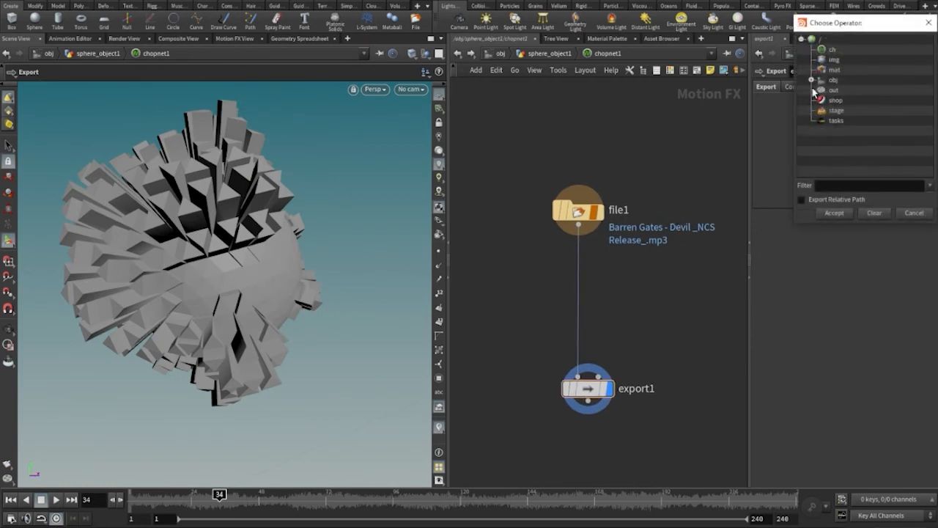
click(811, 79)
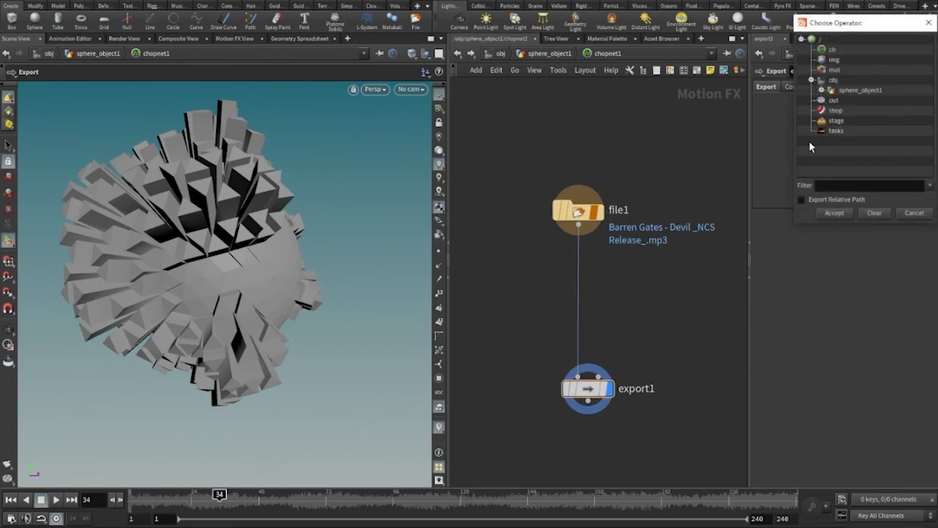
click(821, 90)
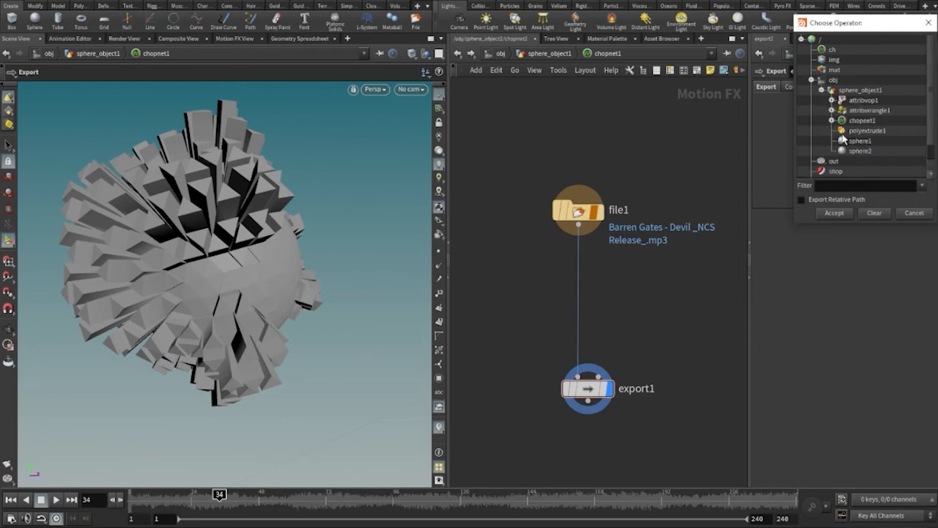
click(855, 132)
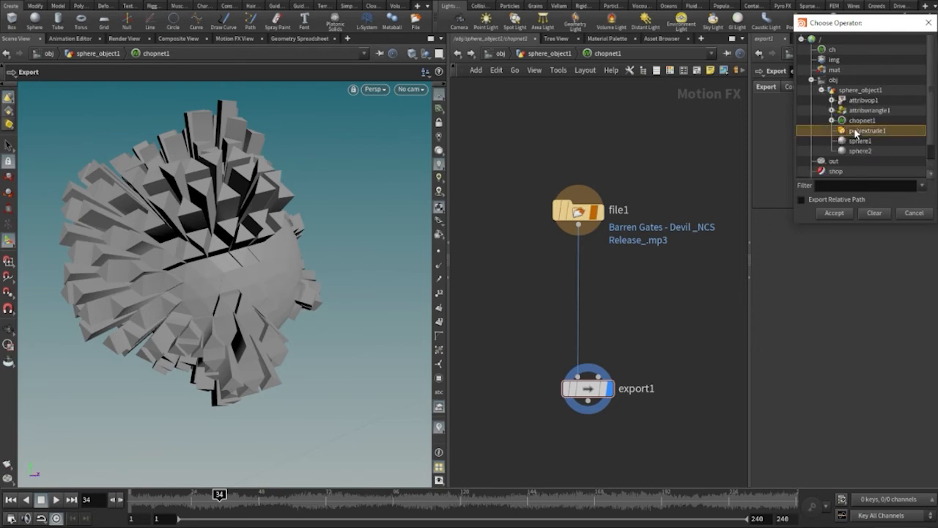
double_click(855, 132)
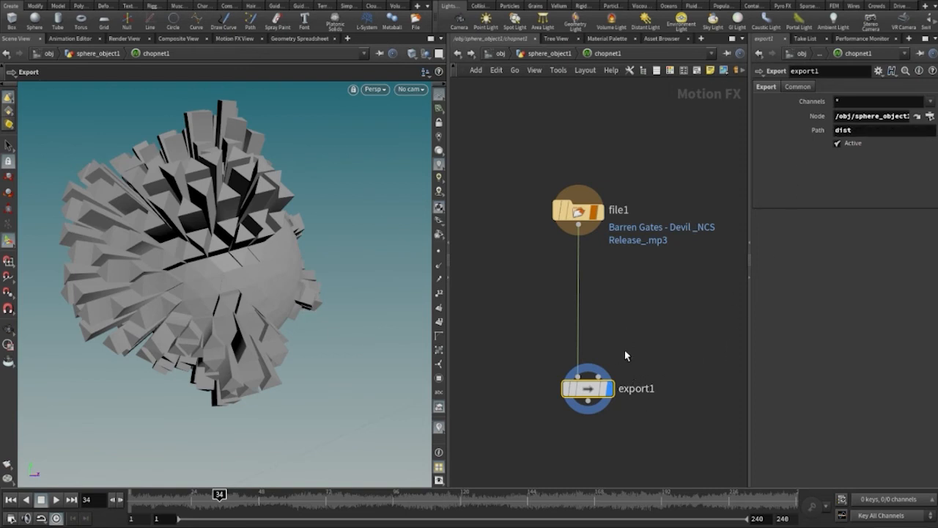
- Turn on export1's export flag, nudge the node slightly and play the animation
mouse_move(590, 394)
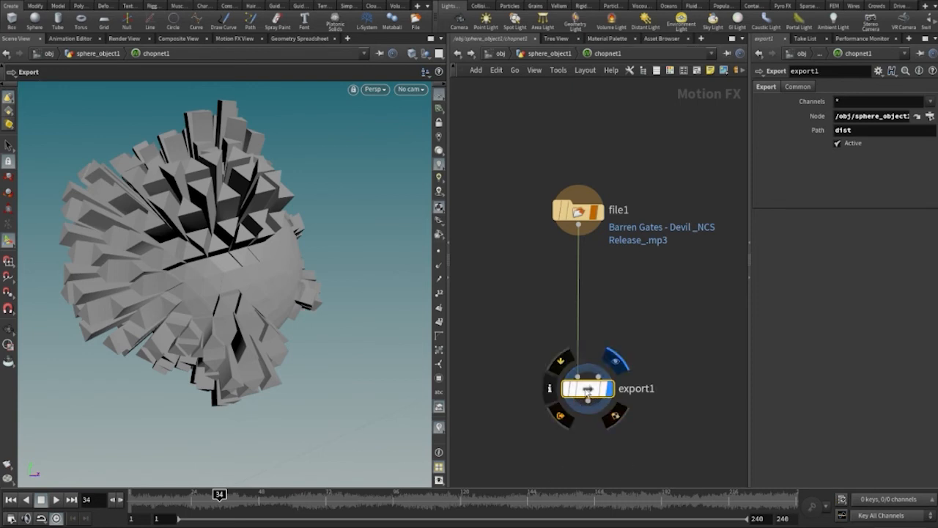
click(574, 395)
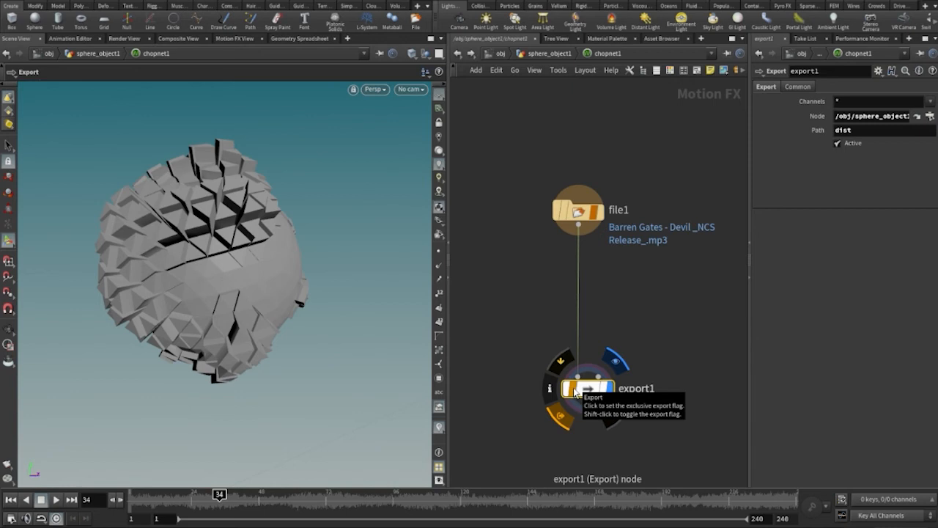
click(650, 318)
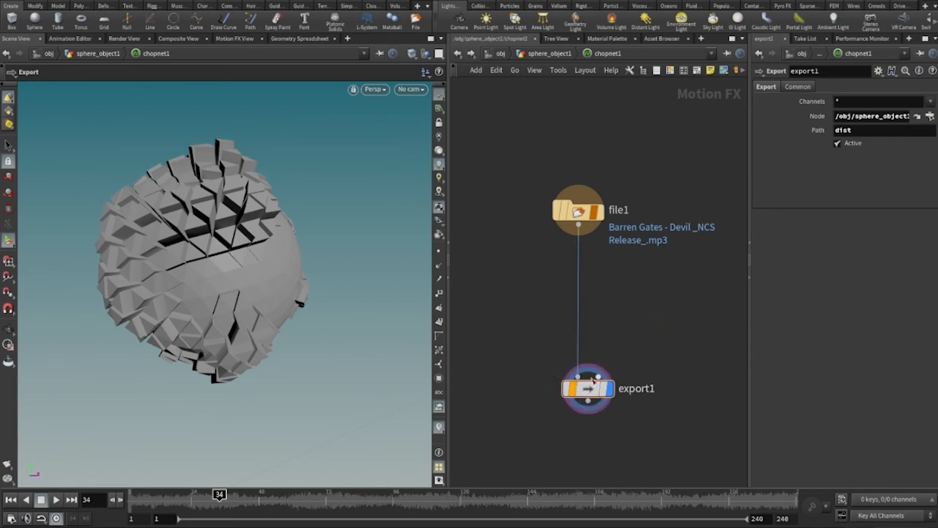
drag(585, 392, 582, 394)
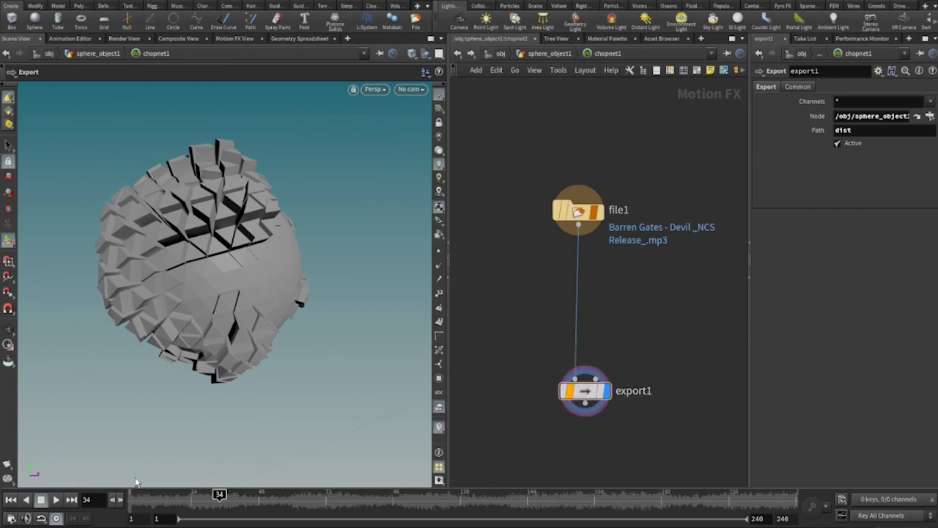
click(56, 499)
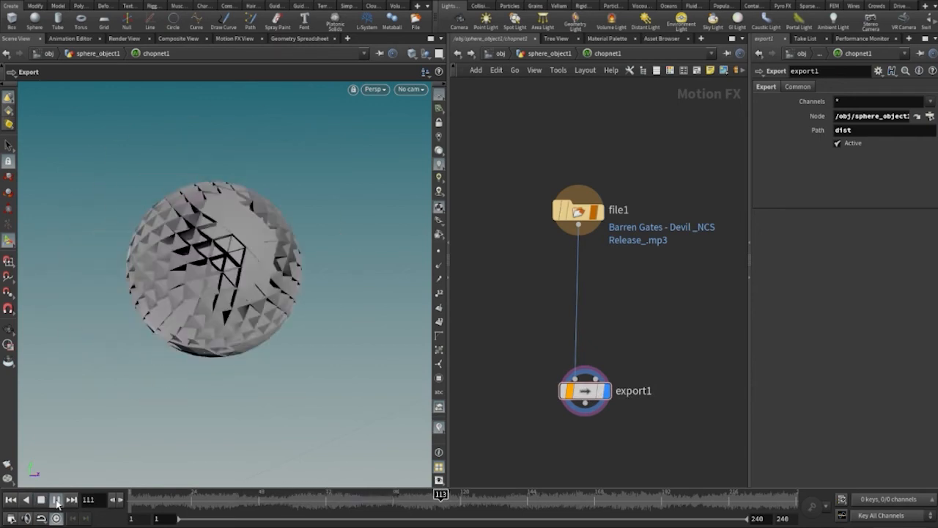
- Extend the timeline's end frame to 5000 and preview the animation from the first frame
click(56, 501)
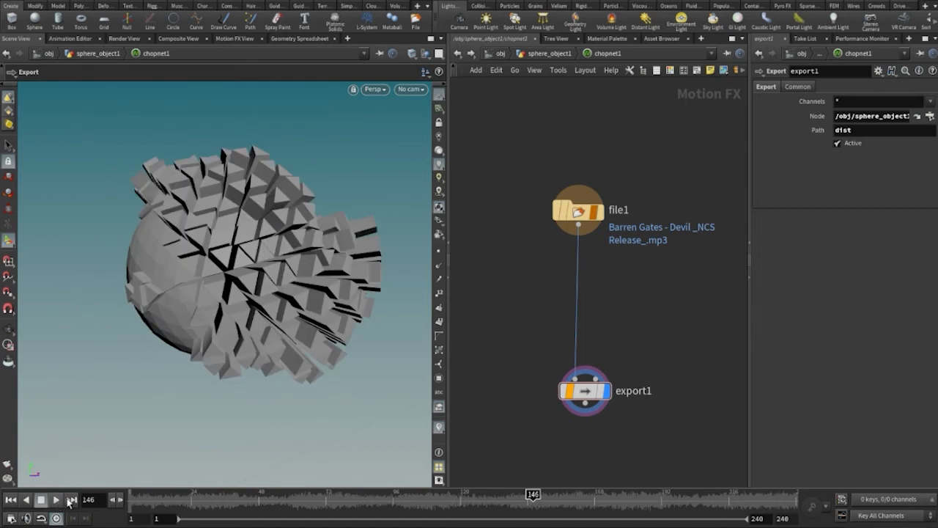
double_click(784, 518)
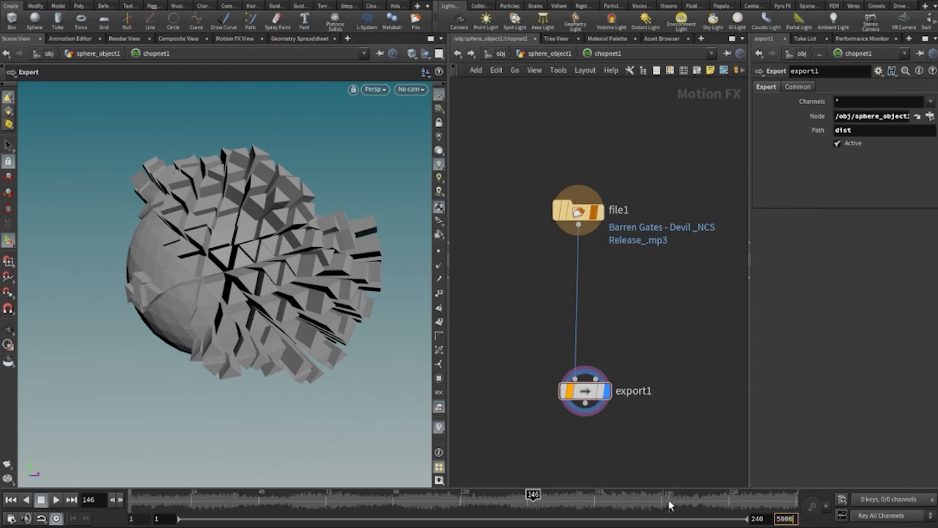
key(Return)
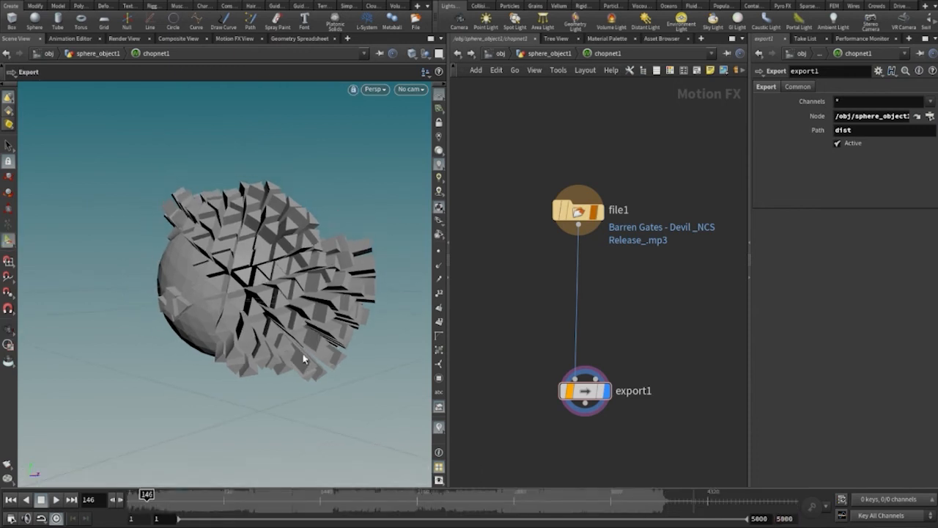
click(10, 499)
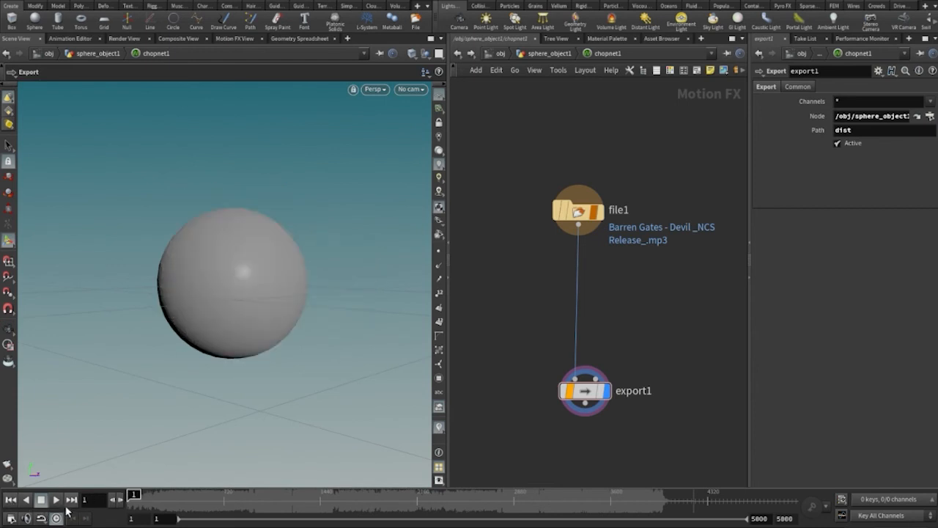
click(58, 500)
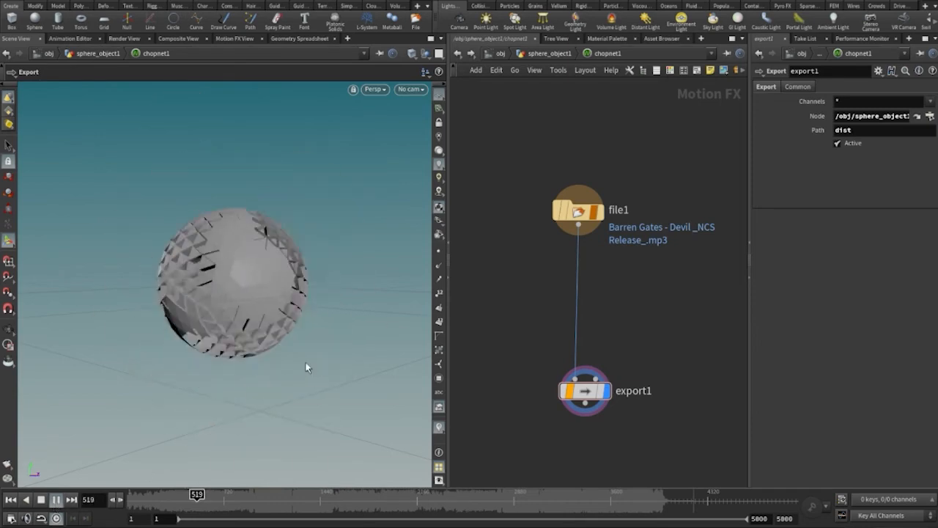
key(Escape)
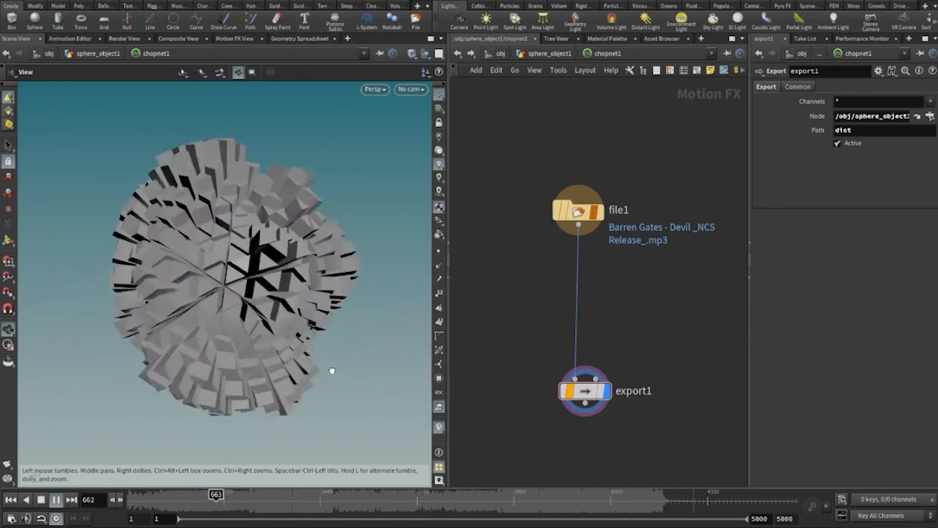
key(Return)
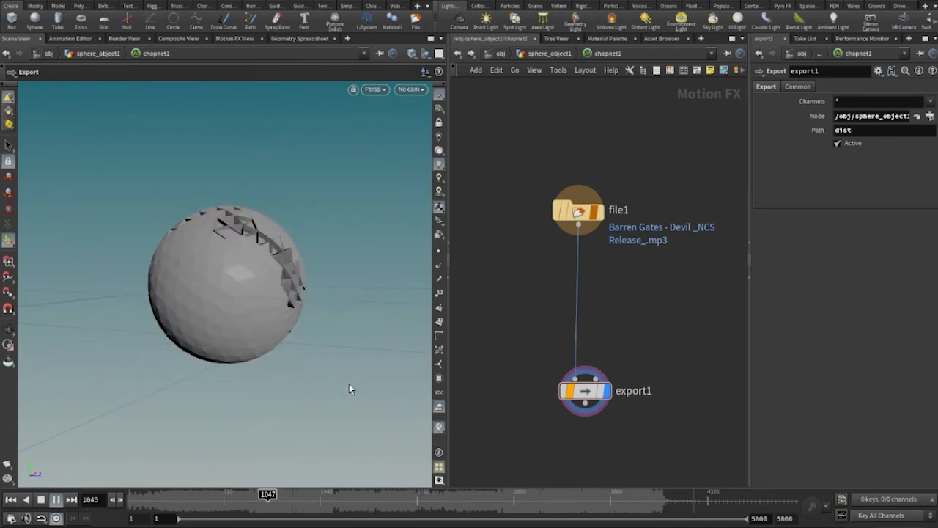
click(55, 500)
- Insert a Math node on the wire between file1 and export1 in chopnet1
middle_drag(629, 337, 634, 343)
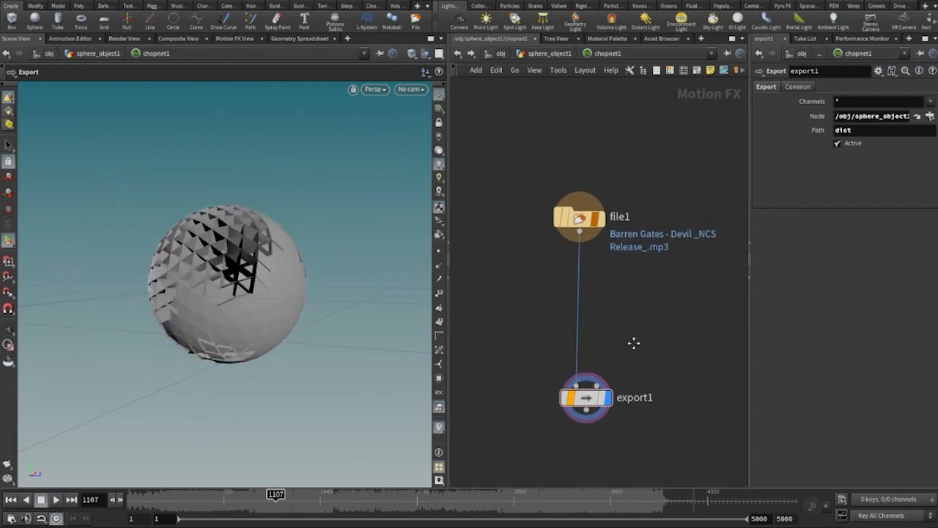
right_drag(631, 323, 656, 347)
middle_drag(656, 344, 672, 306)
right_drag(673, 309, 721, 346)
middle_drag(681, 329, 679, 340)
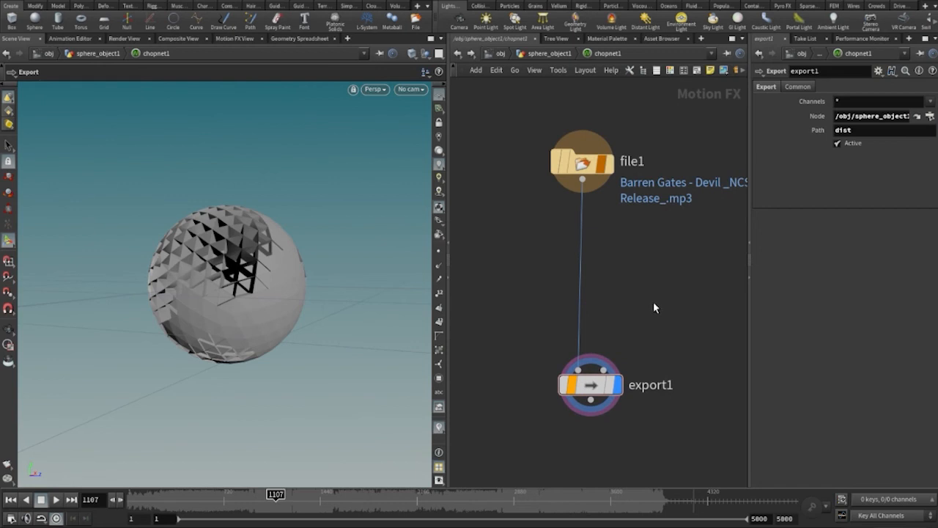
key(Tab)
text(math)
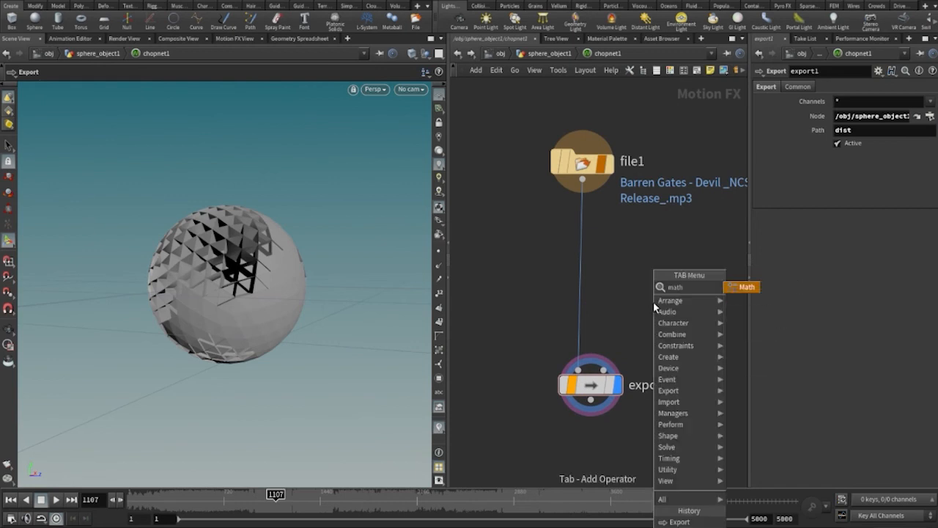
click(759, 291)
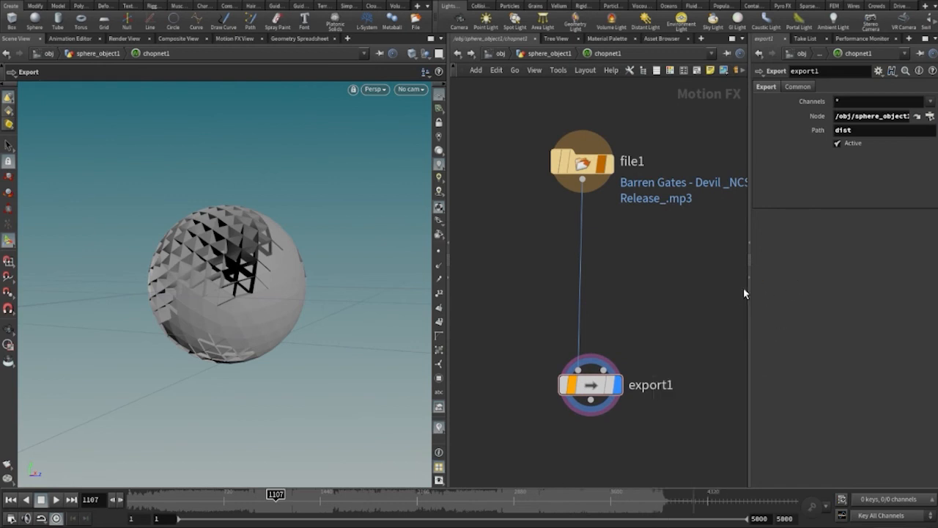
click(586, 288)
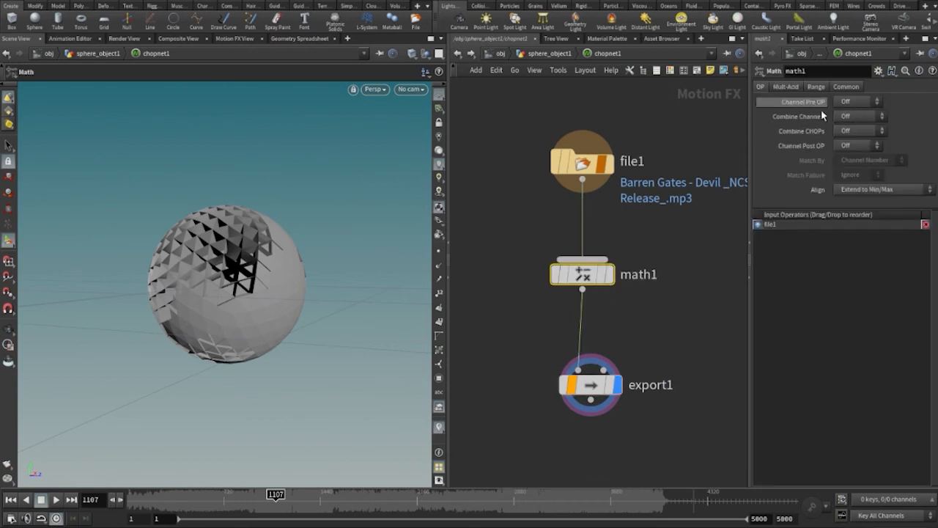
- Set math1's Channel Pre OP to Positive and preview the animation
click(846, 103)
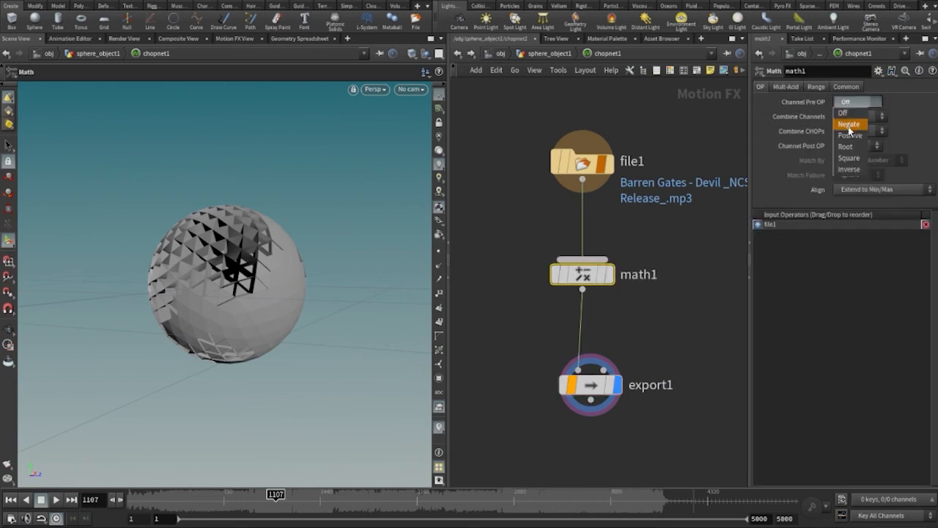
click(850, 135)
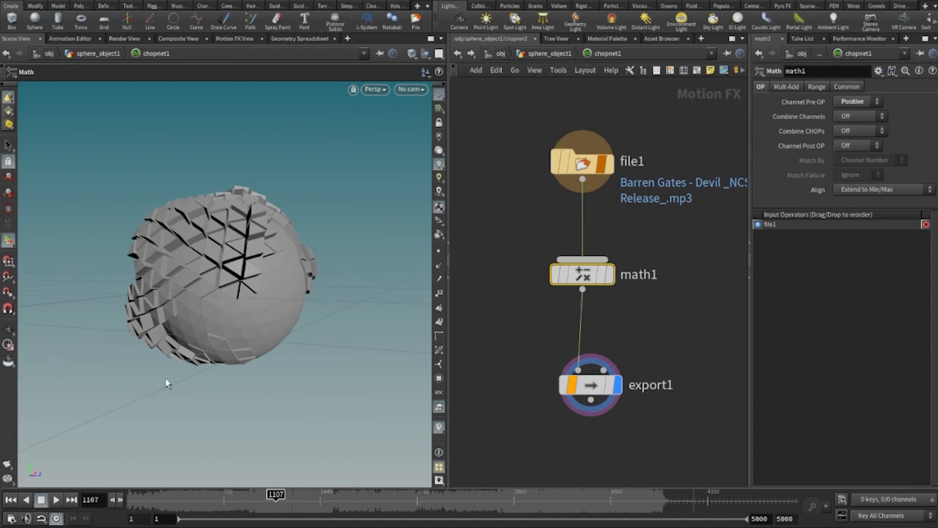
click(56, 499)
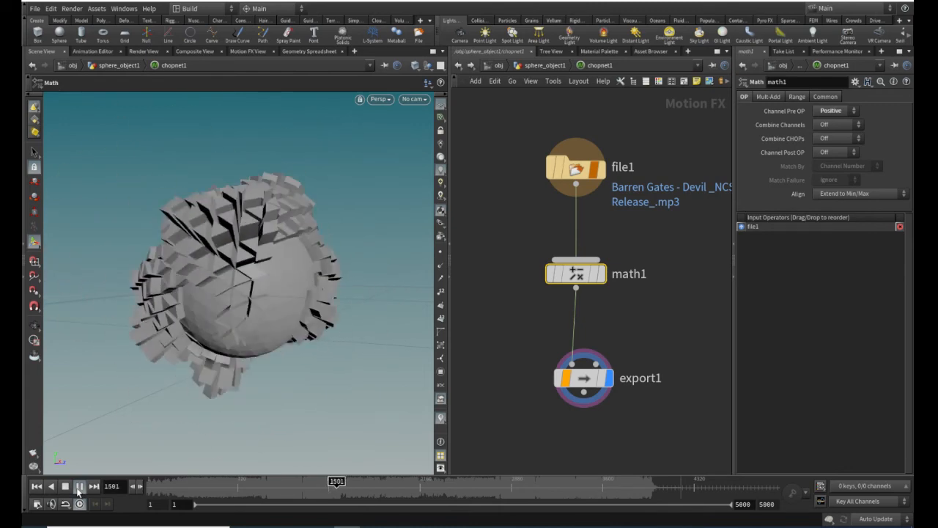
click(78, 487)
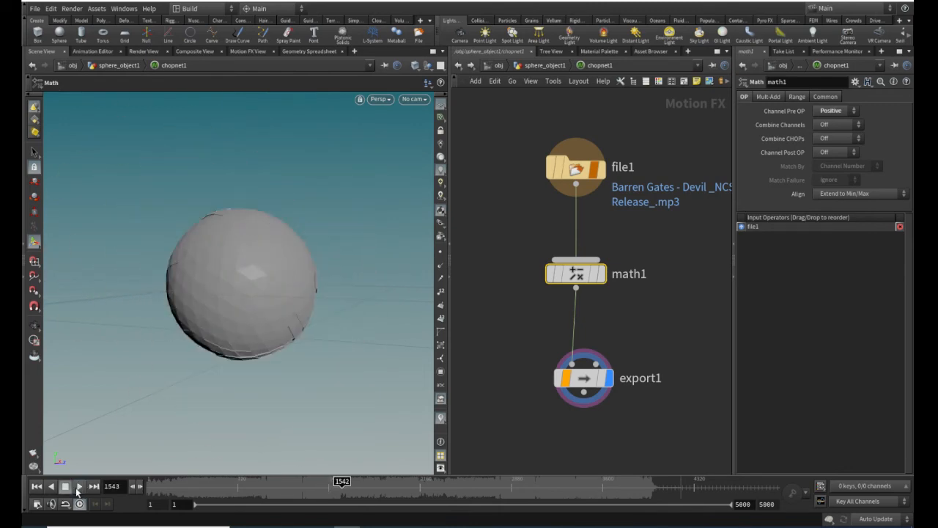
- Enter attribvop1 in sphere_object1, connect turbnoise2's noise output to geometryvopoutput1's Cd input and play the animation
click(457, 65)
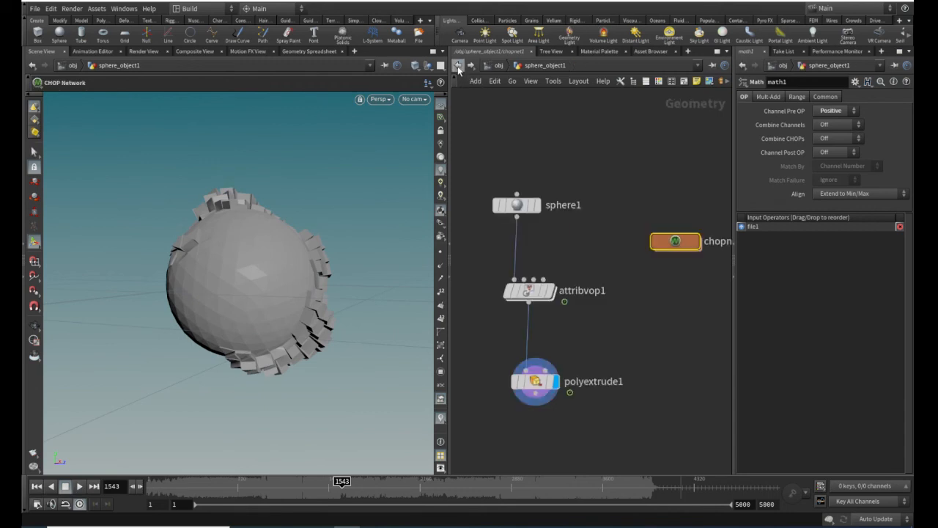
double_click(553, 288)
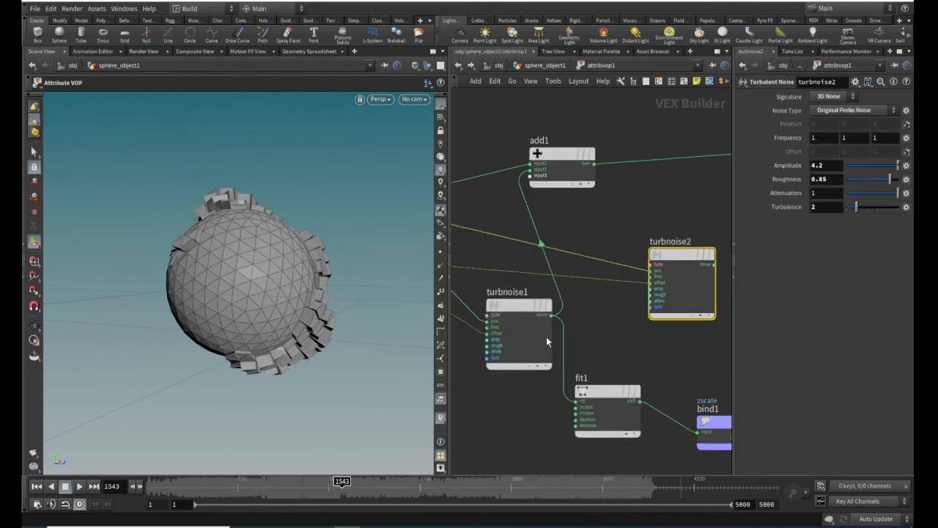
middle_drag(666, 346, 548, 364)
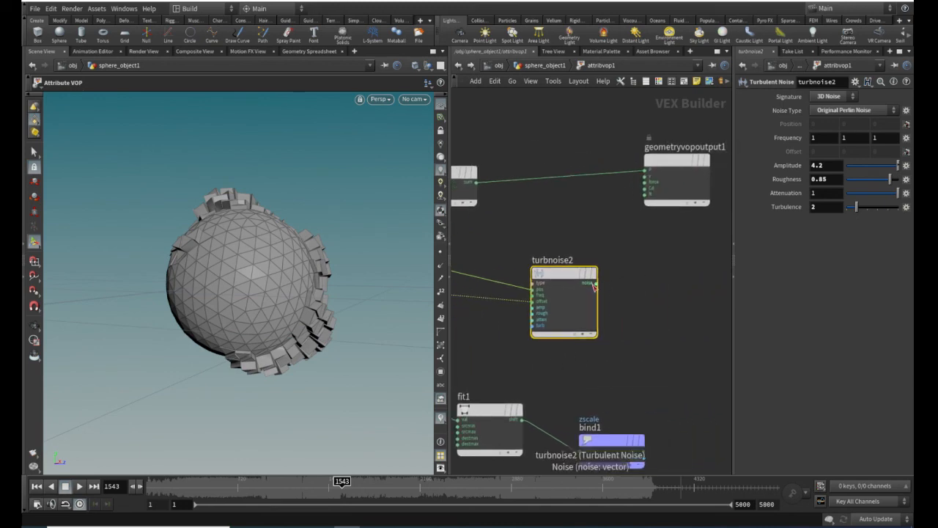
click(596, 283)
drag(604, 287, 631, 203)
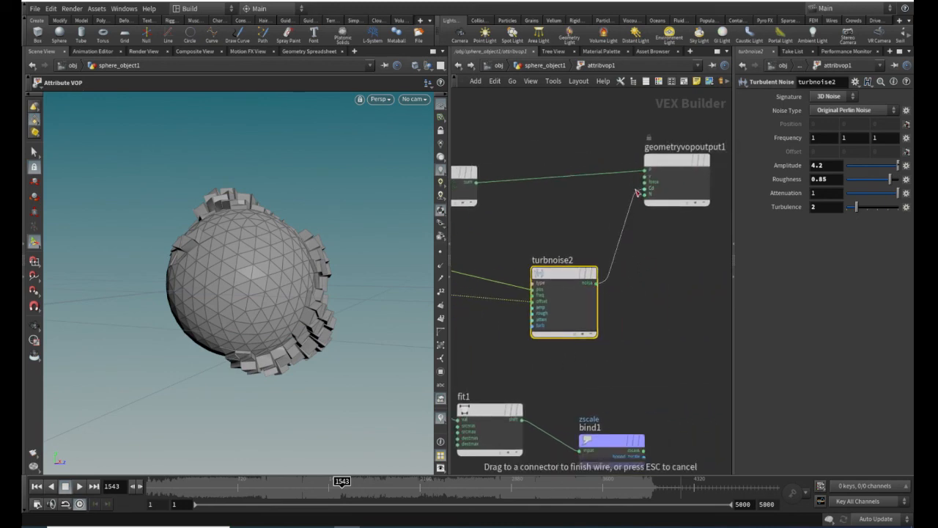
click(643, 188)
click(79, 487)
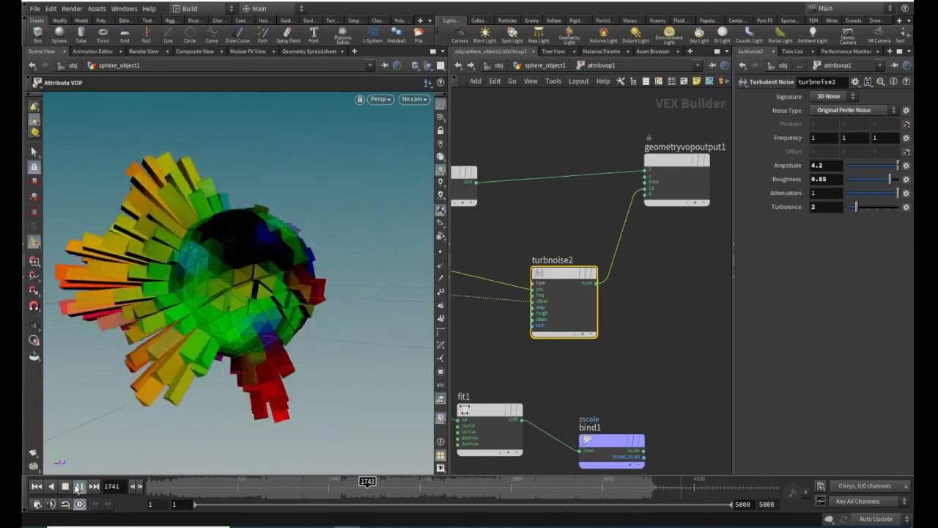
click(78, 485)
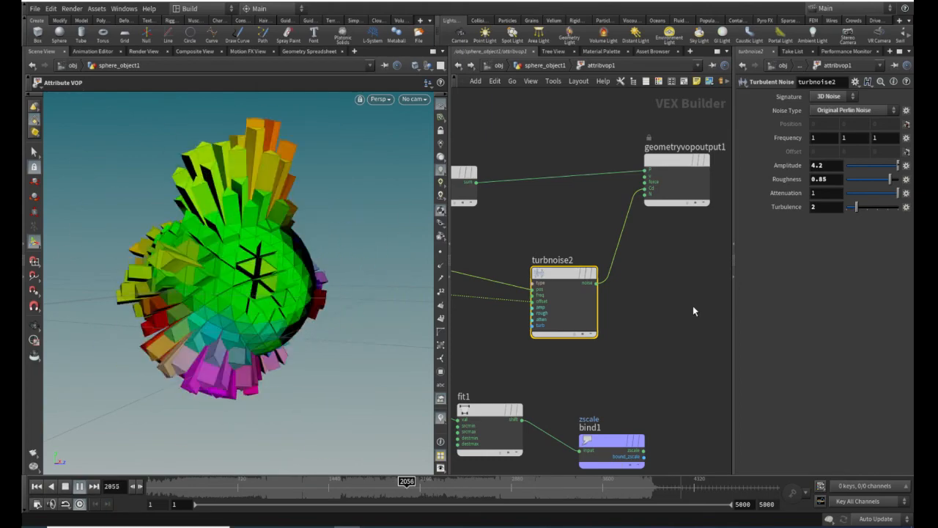
key(Escape)
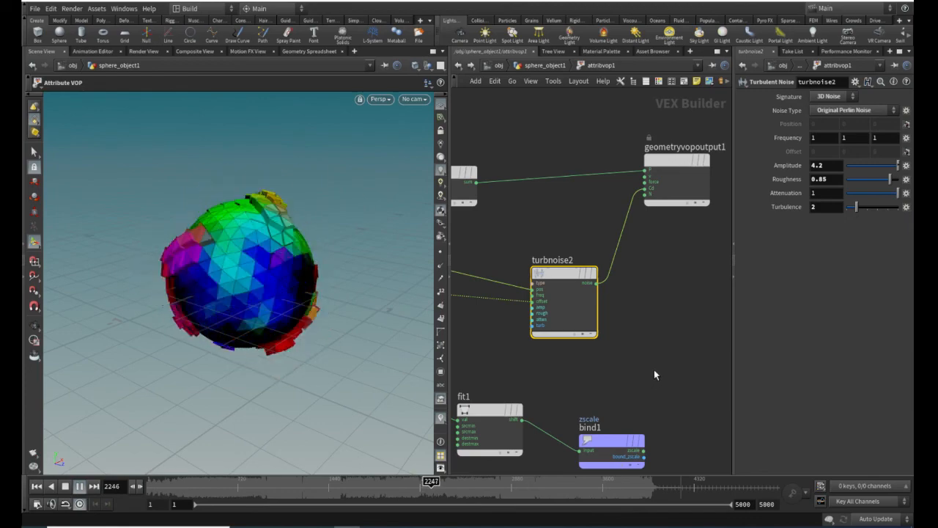
middle_drag(654, 369, 701, 350)
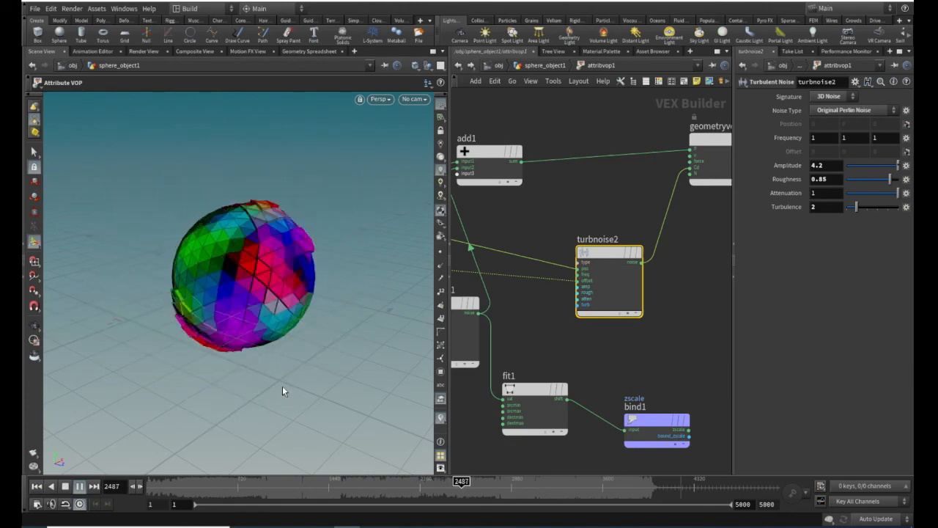
key(Escape)
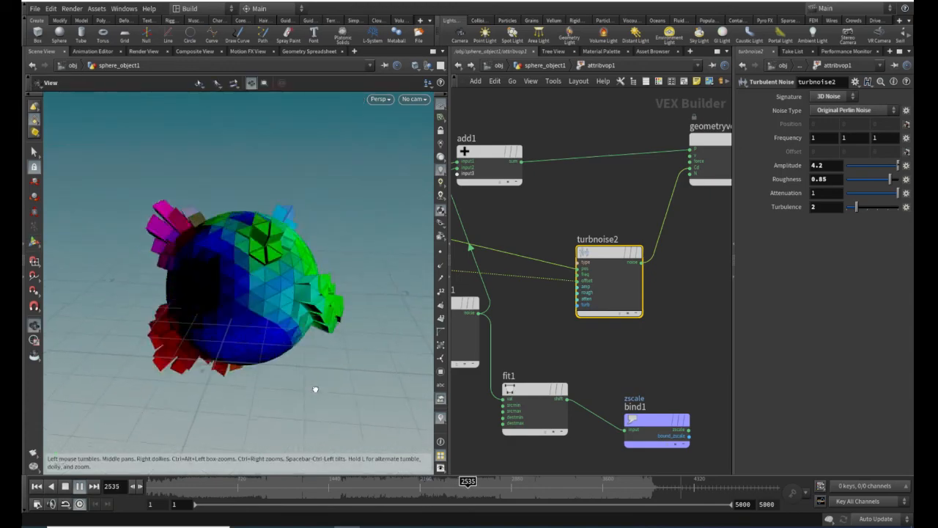
- Delete the wire from turbnoise2 to the Cd input, compare the uncolored playback and reconnect noise to Cd
click(658, 201)
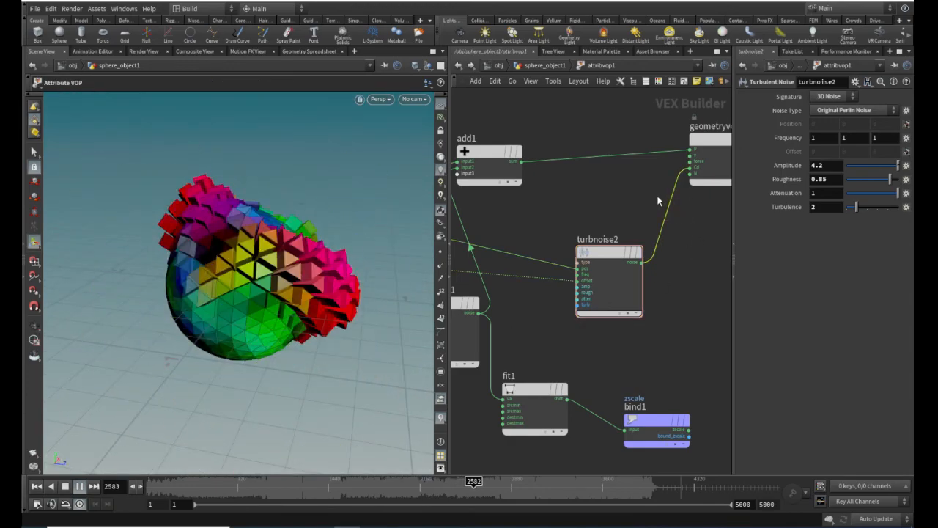
key(Delete)
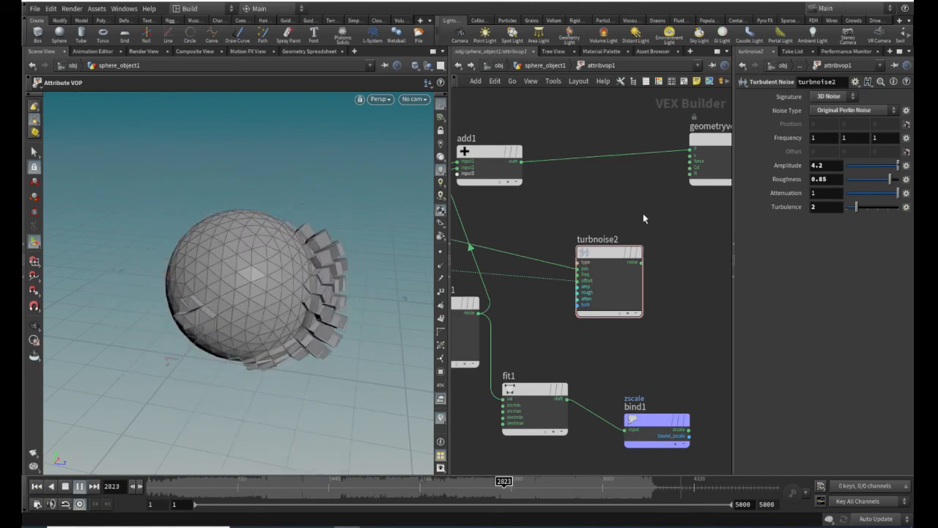
click(643, 264)
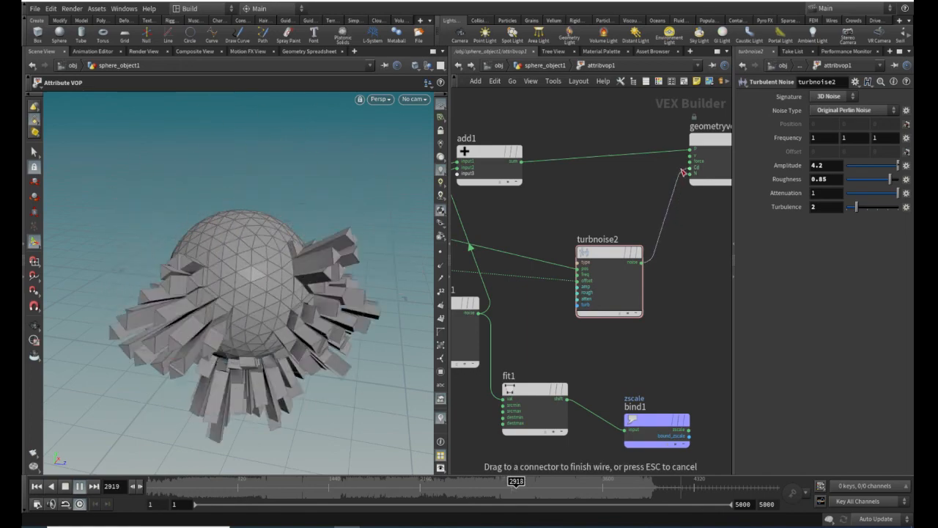
click(689, 168)
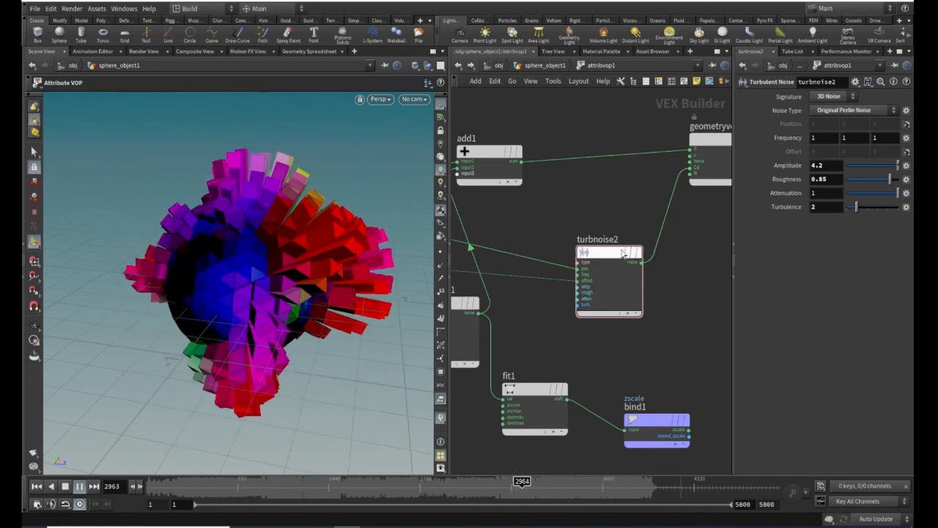
- Set turbnoise2's Roughness to 0.23 and its Turbulence to 2 while the animation plays
click(608, 282)
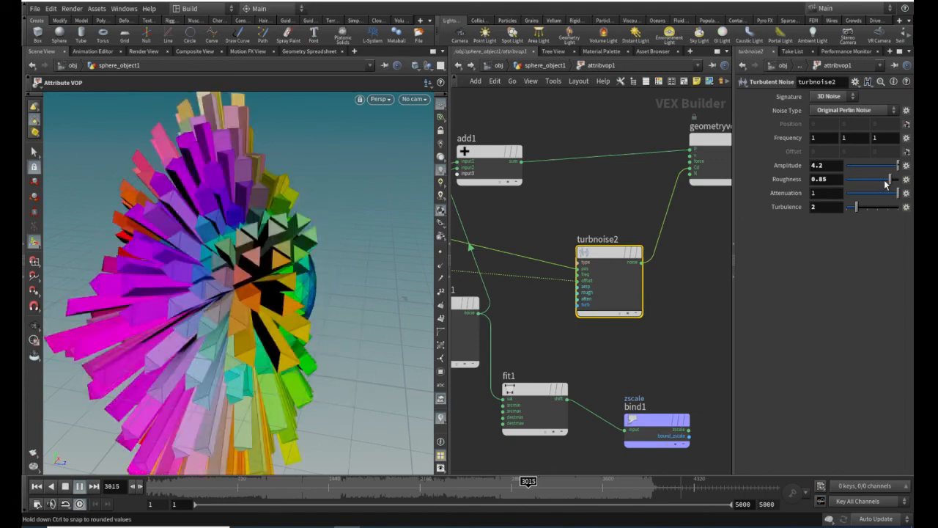
drag(890, 179, 856, 187)
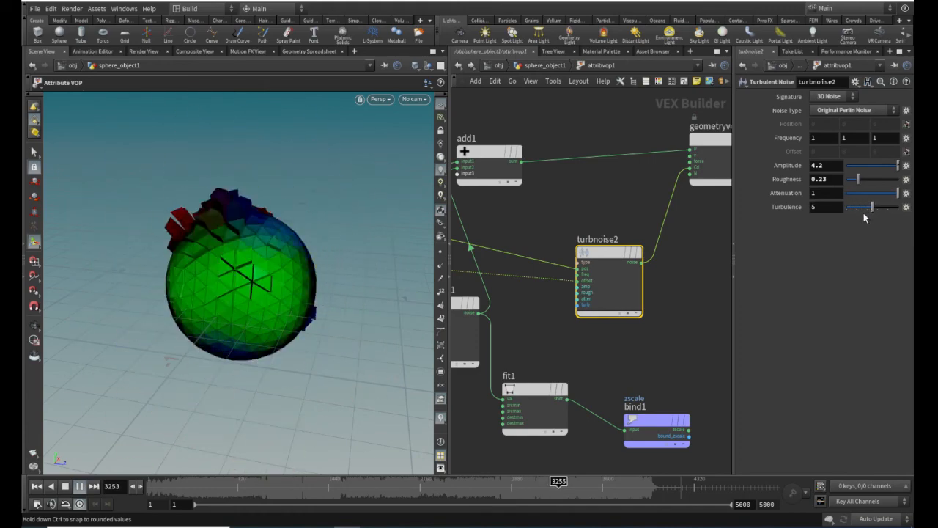
drag(870, 208, 857, 209)
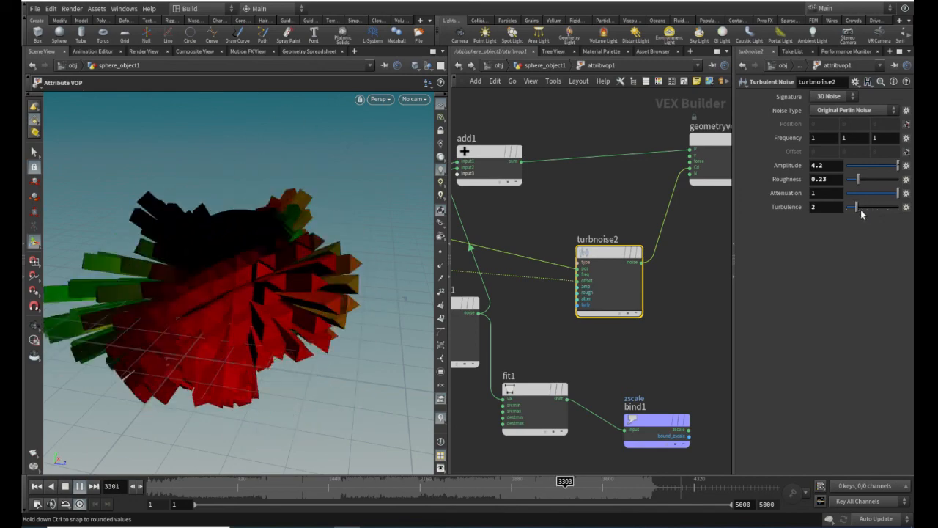